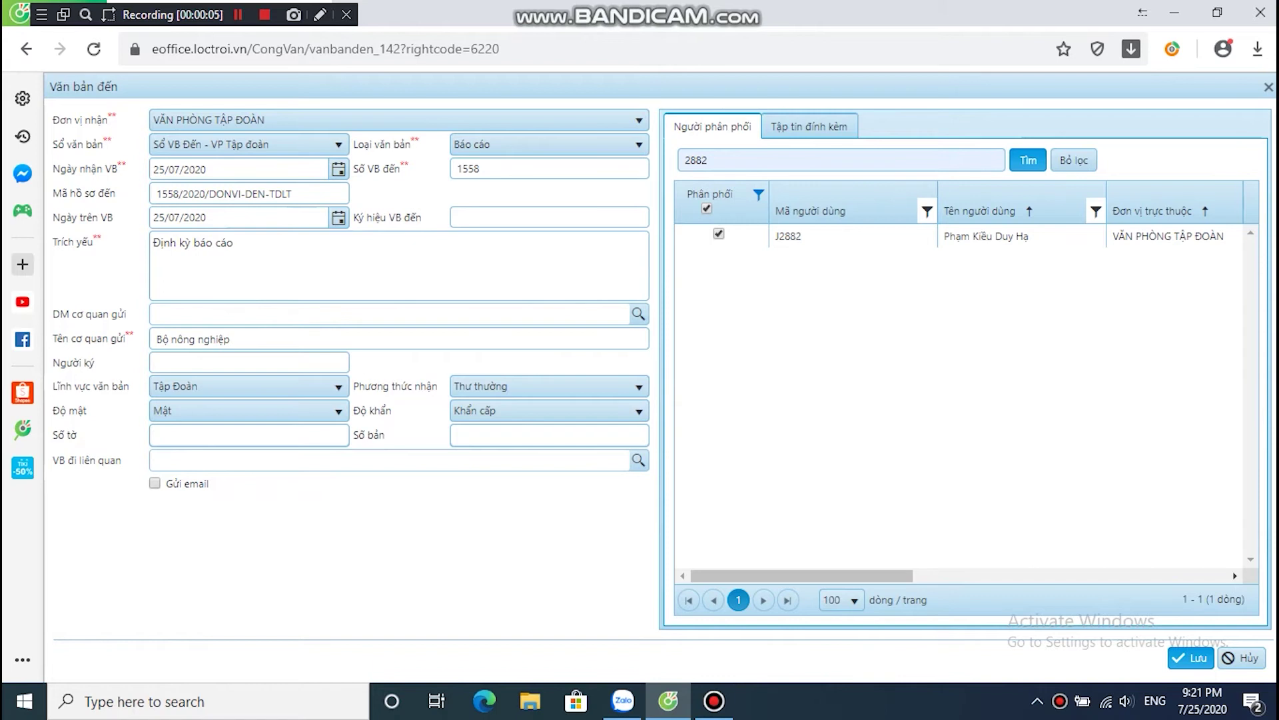
Clear the recipient list filter and try to save the incoming document.
{"action": "left_click", "coordinate": [1073, 160]}
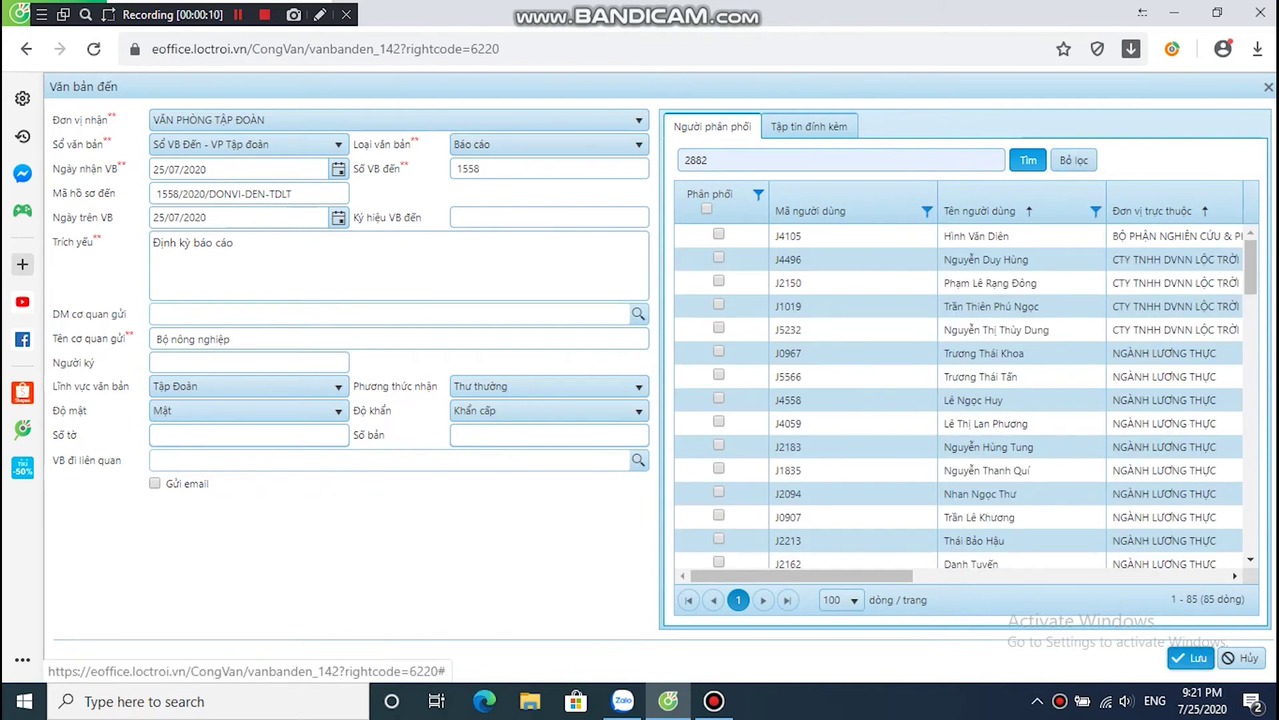
{"action": "left_click", "coordinate": [1190, 658]}
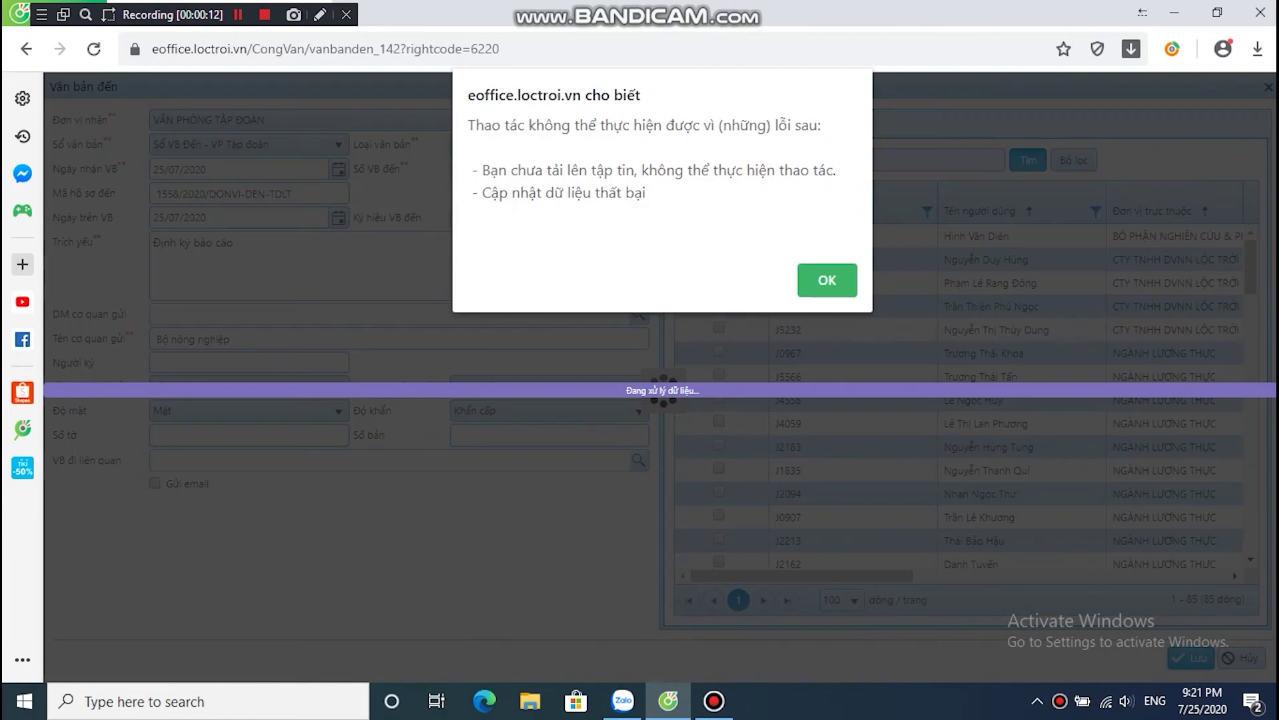
{"action": "left_click", "coordinate": [827, 280]}
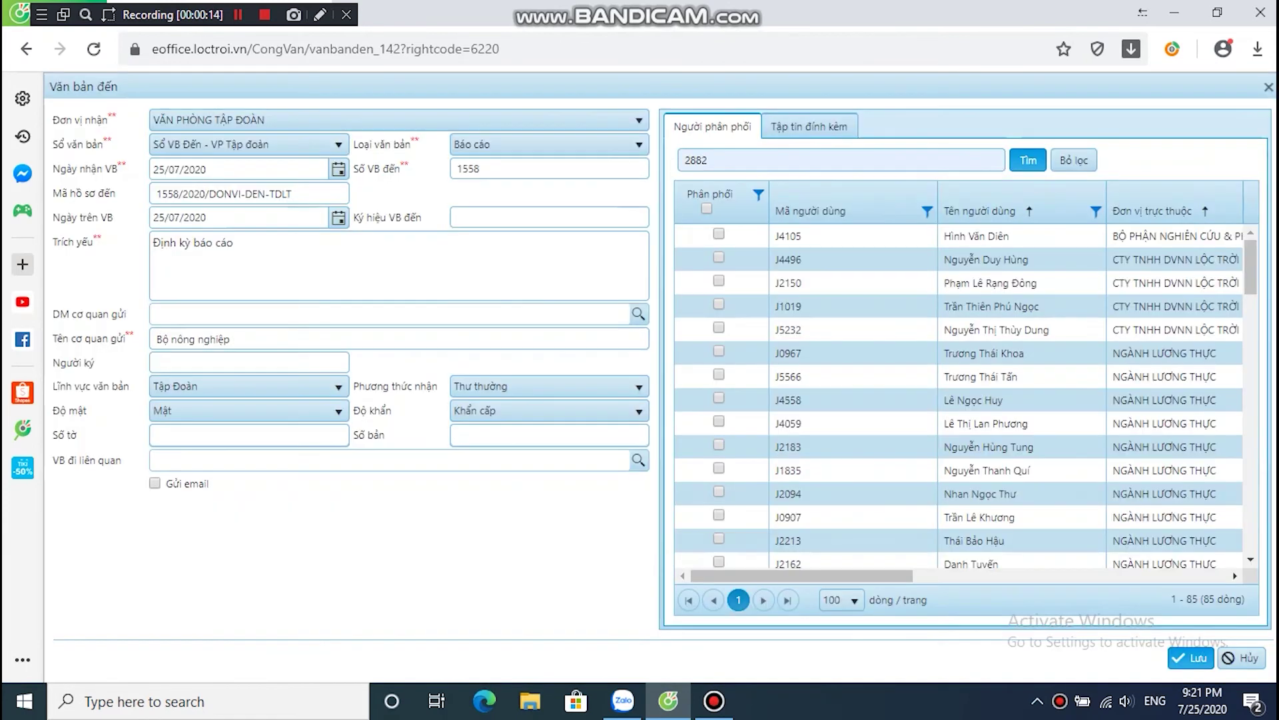
Attach the DOCX guide "HƯỚNG DẪN THAO TÁC TRÊN EOF..." to the incoming document, save it and select its record in the list.
{"action": "left_click", "coordinate": [809, 126]}
{"action": "left_click", "coordinate": [721, 168]}
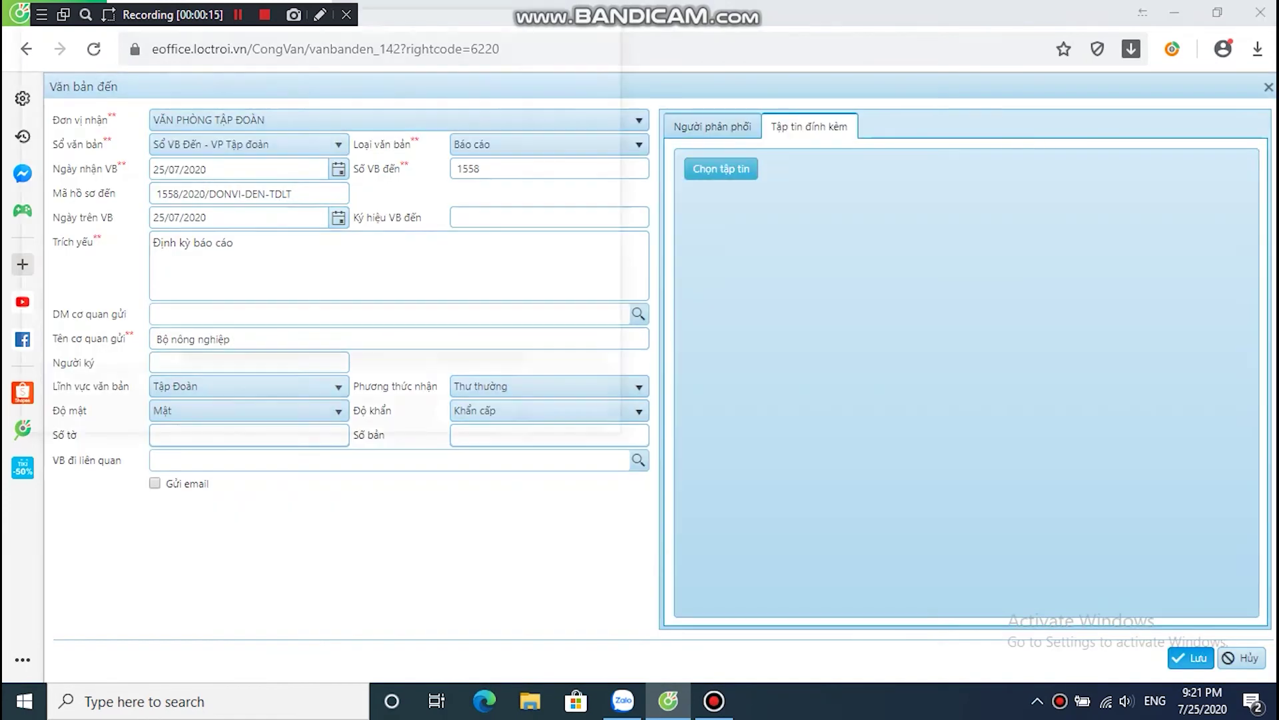
{"action": "double_click", "coordinate": [298, 163]}
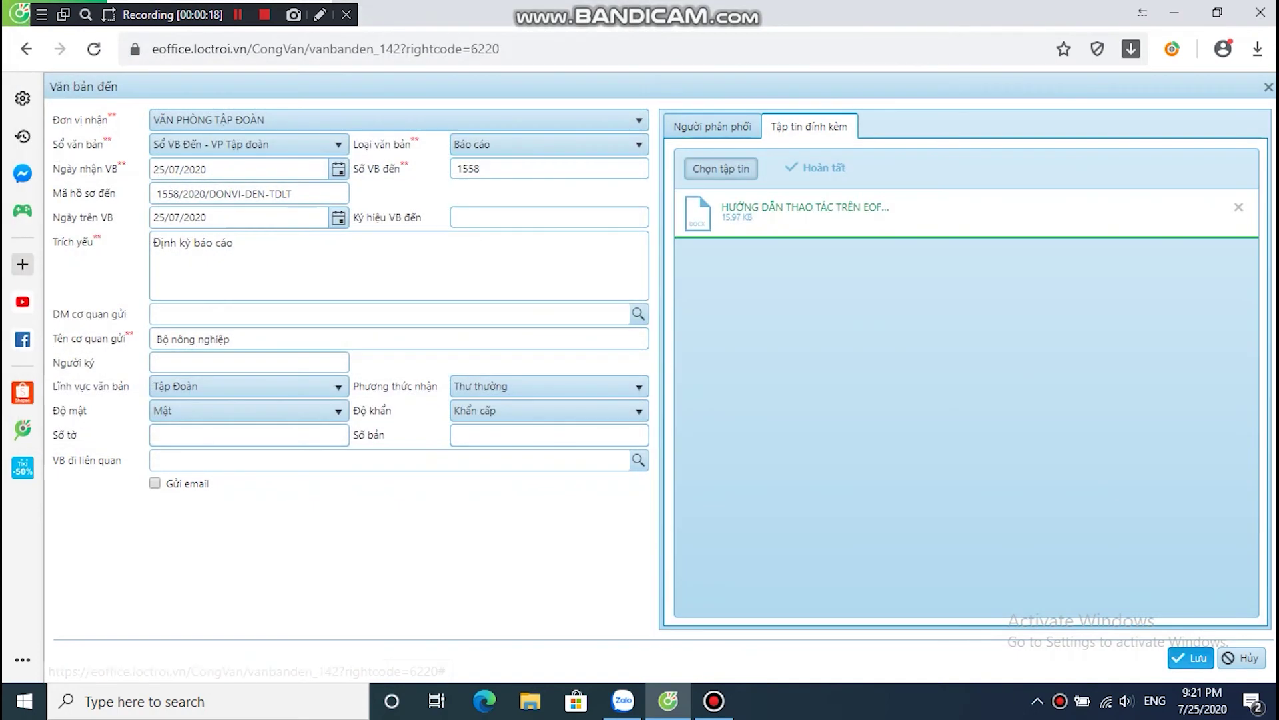
{"action": "left_click", "coordinate": [1190, 657]}
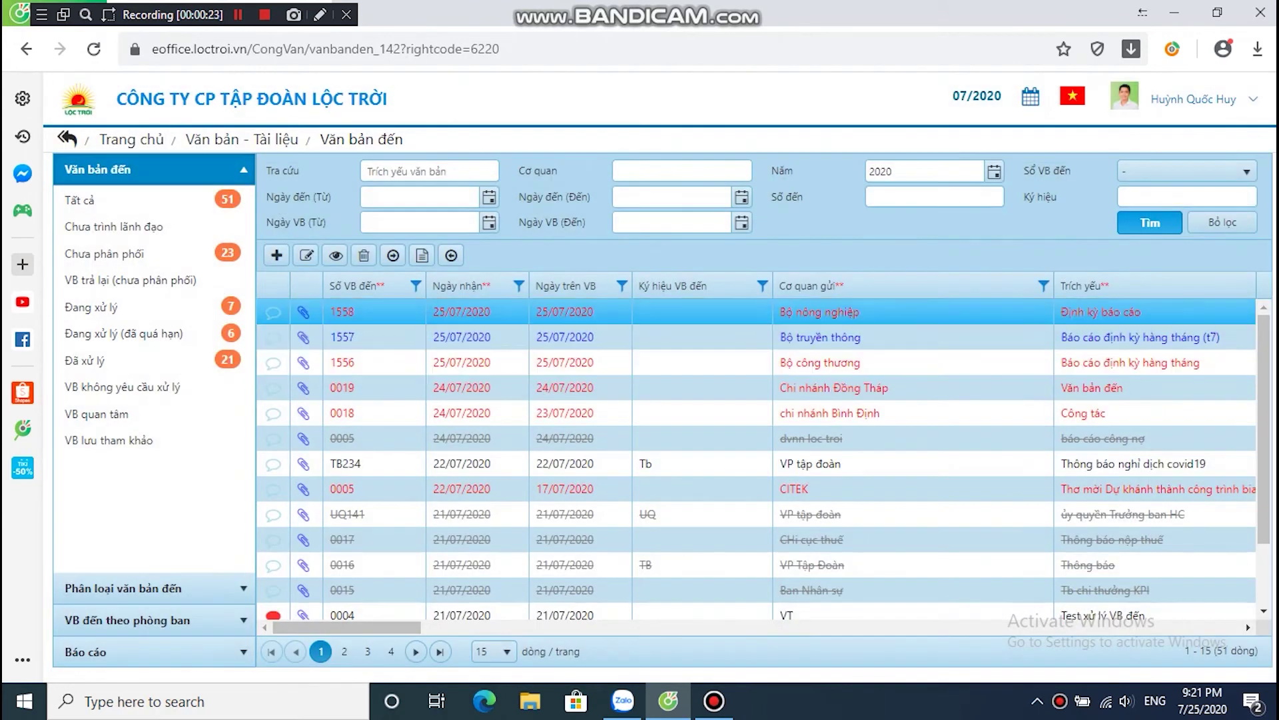
{"action": "left_click", "coordinate": [756, 311]}
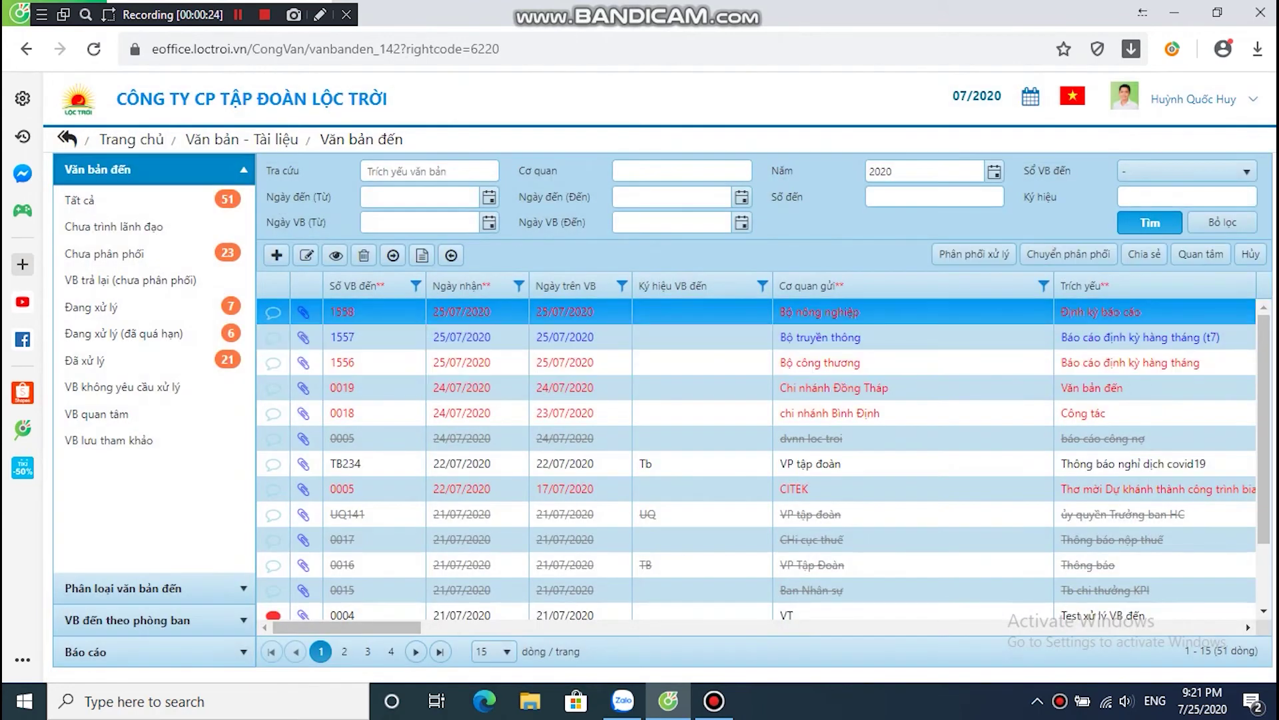
Log out and sign in as the employee chosen for document distribution, using that account's saved username and password.
{"action": "left_click", "coordinate": [1193, 98]}
{"action": "left_click", "coordinate": [1171, 203]}
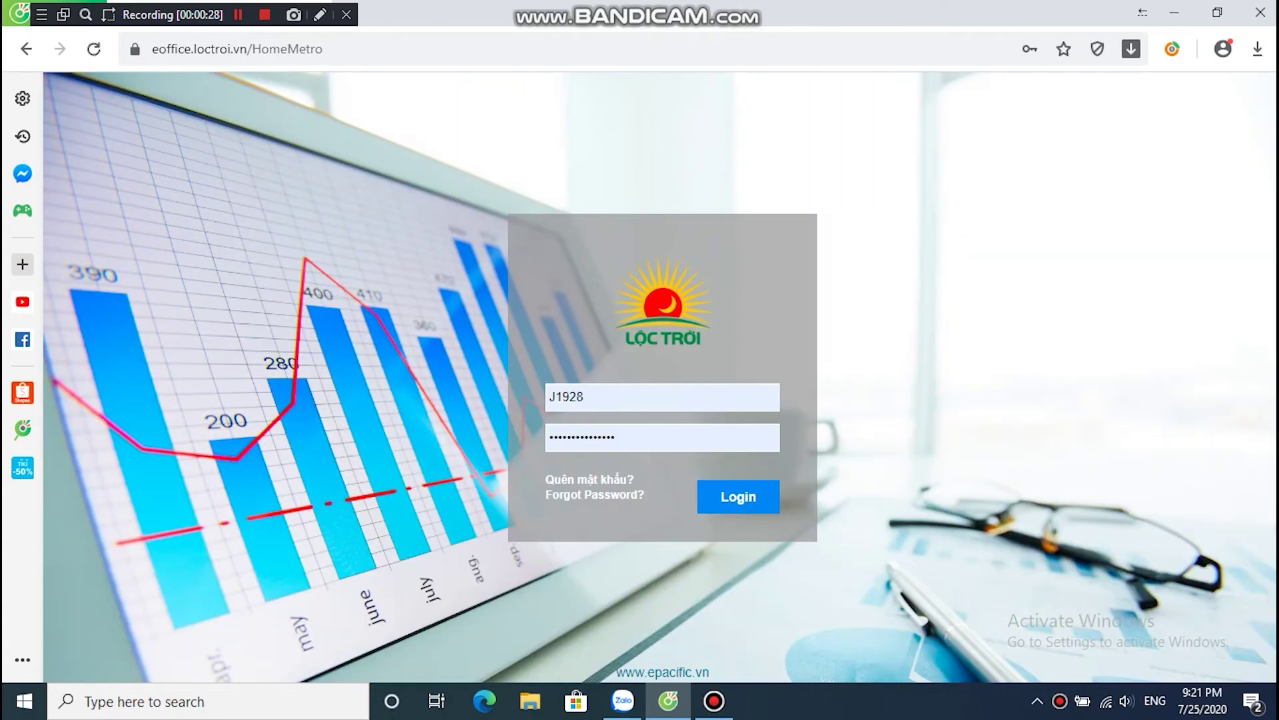
{"action": "left_click", "coordinate": [661, 396]}
{"action": "scroll", "coordinate": [662, 244], "scroll_direction": "down", "scroll_amount": 5}
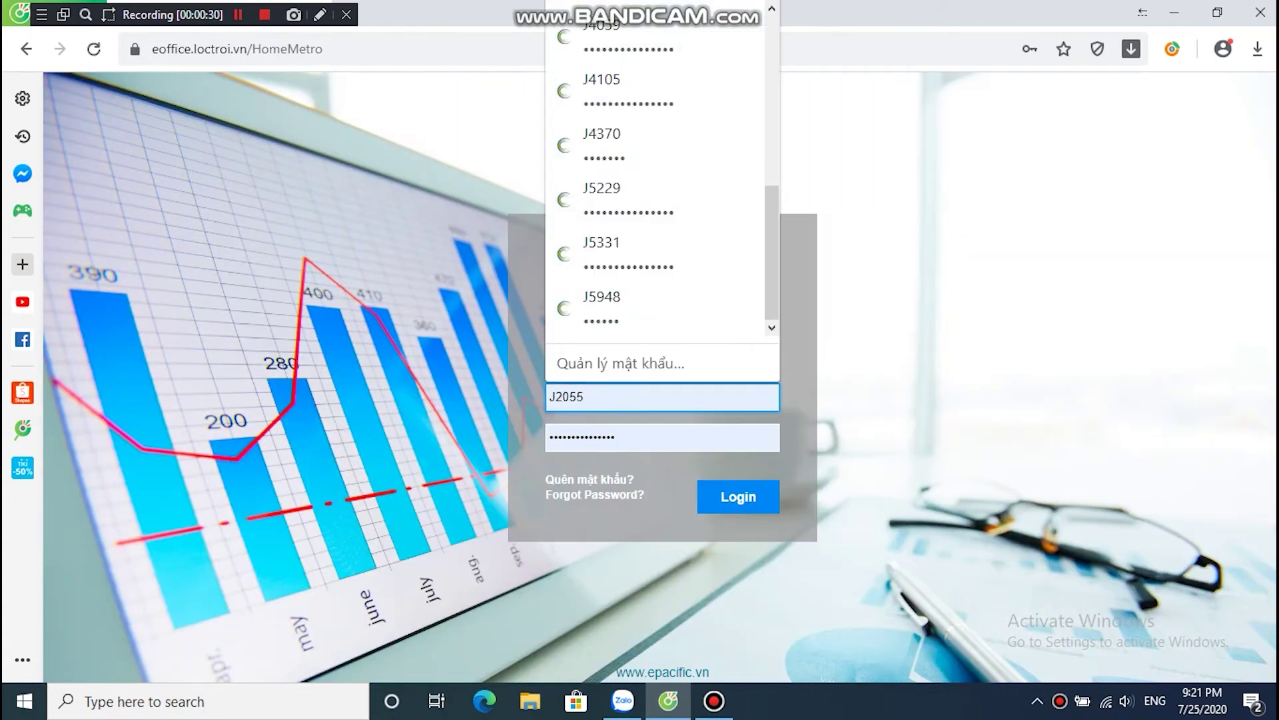
{"action": "scroll", "coordinate": [653, 210], "scroll_direction": "up", "scroll_amount": 5}
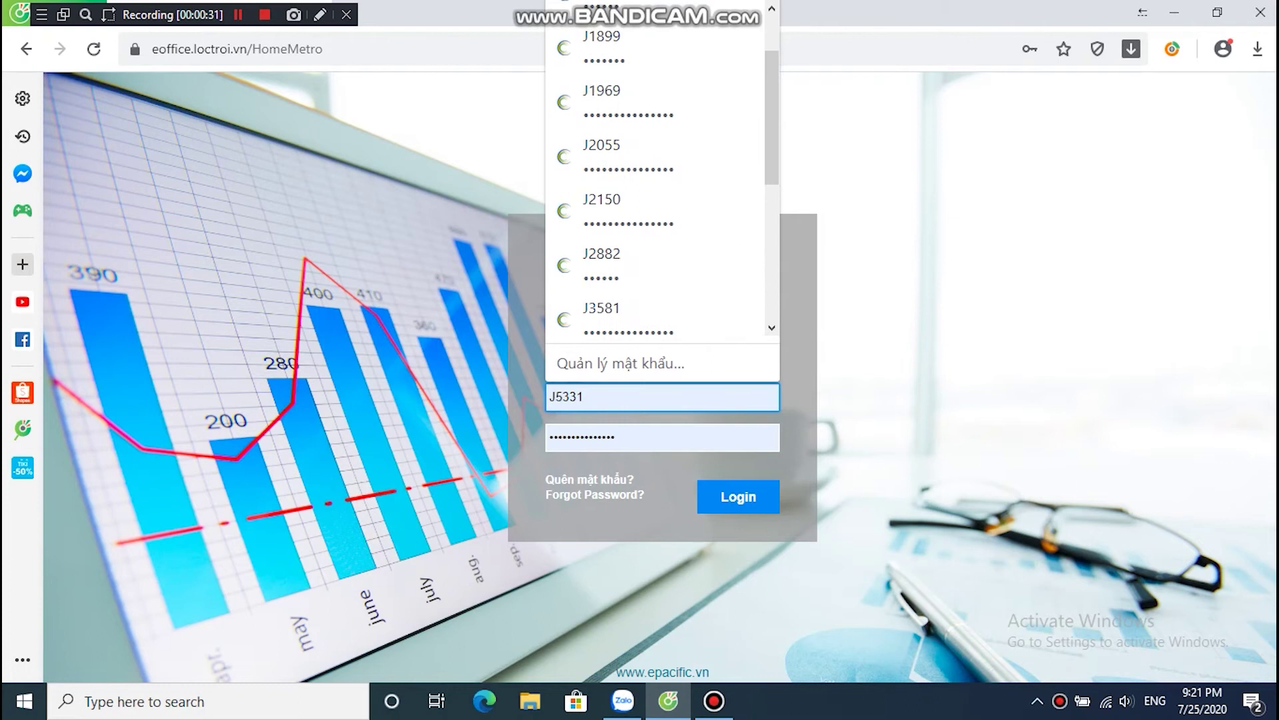
{"action": "left_click", "coordinate": [655, 265]}
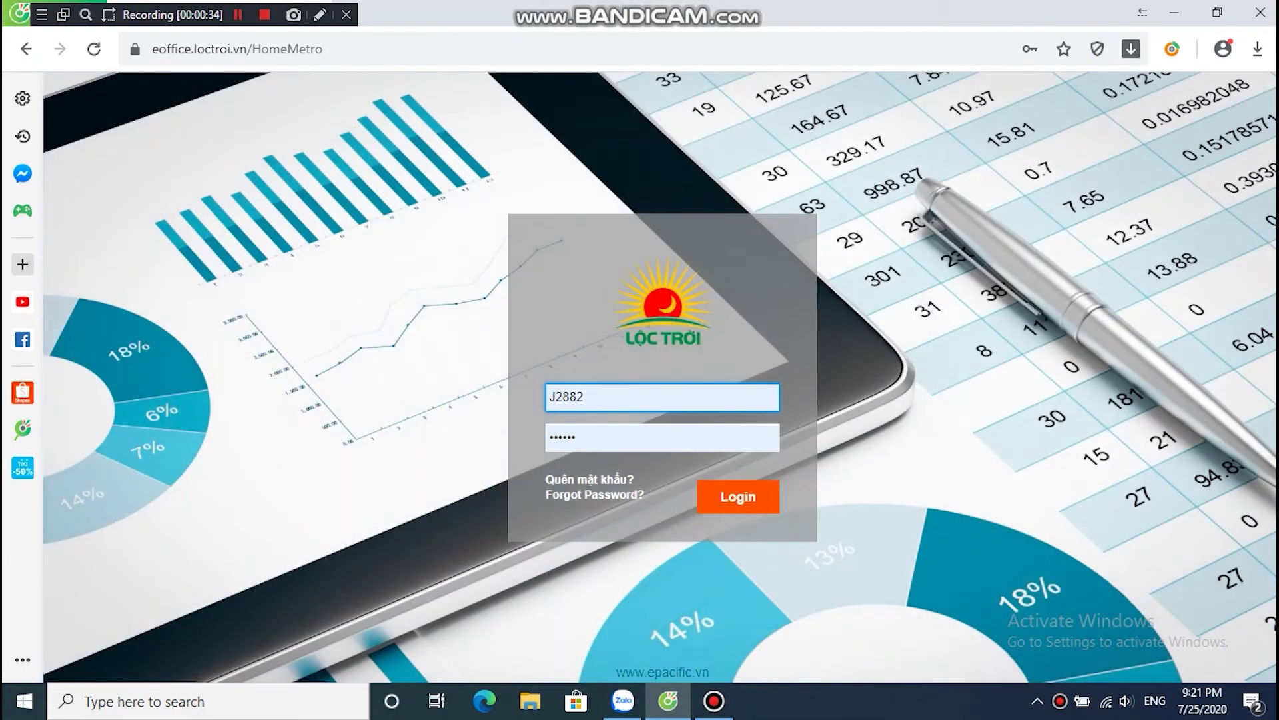
{"action": "left_click", "coordinate": [737, 496]}
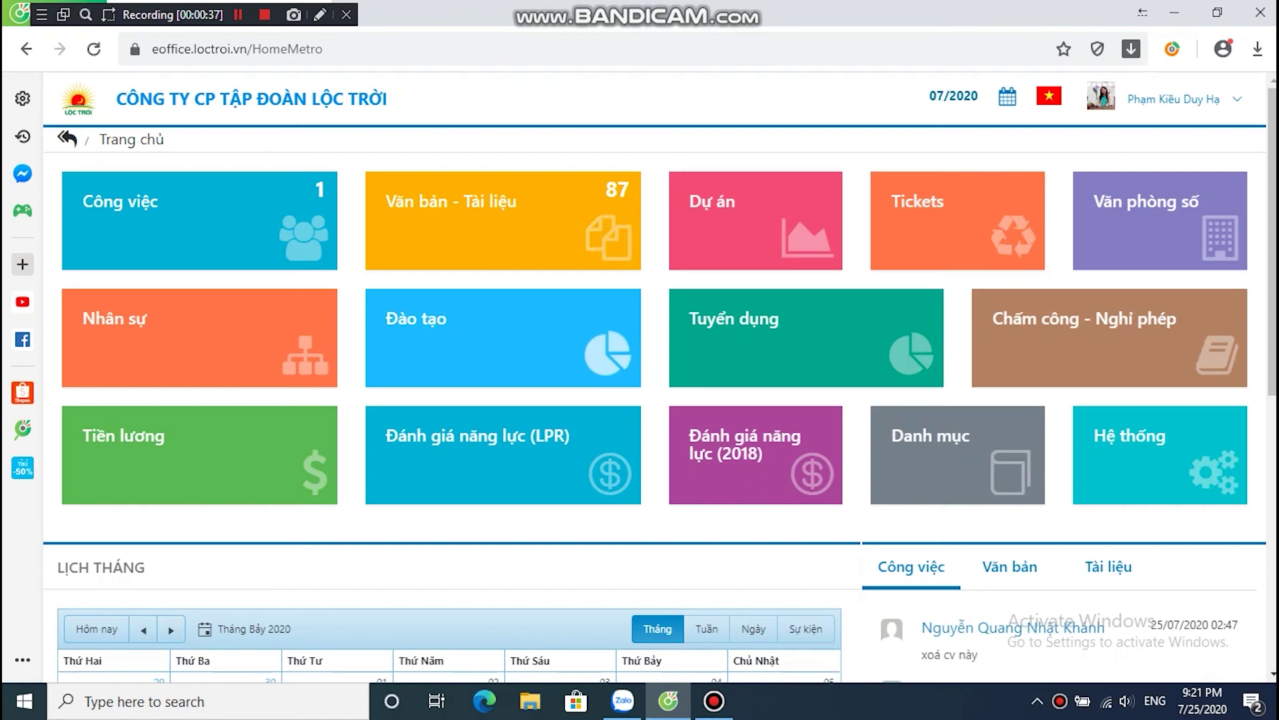
Open the processing distribution form for incoming document 1558 in the Văn bản đến section of Văn bản - Tài liệu.
{"action": "left_click", "coordinate": [504, 221]}
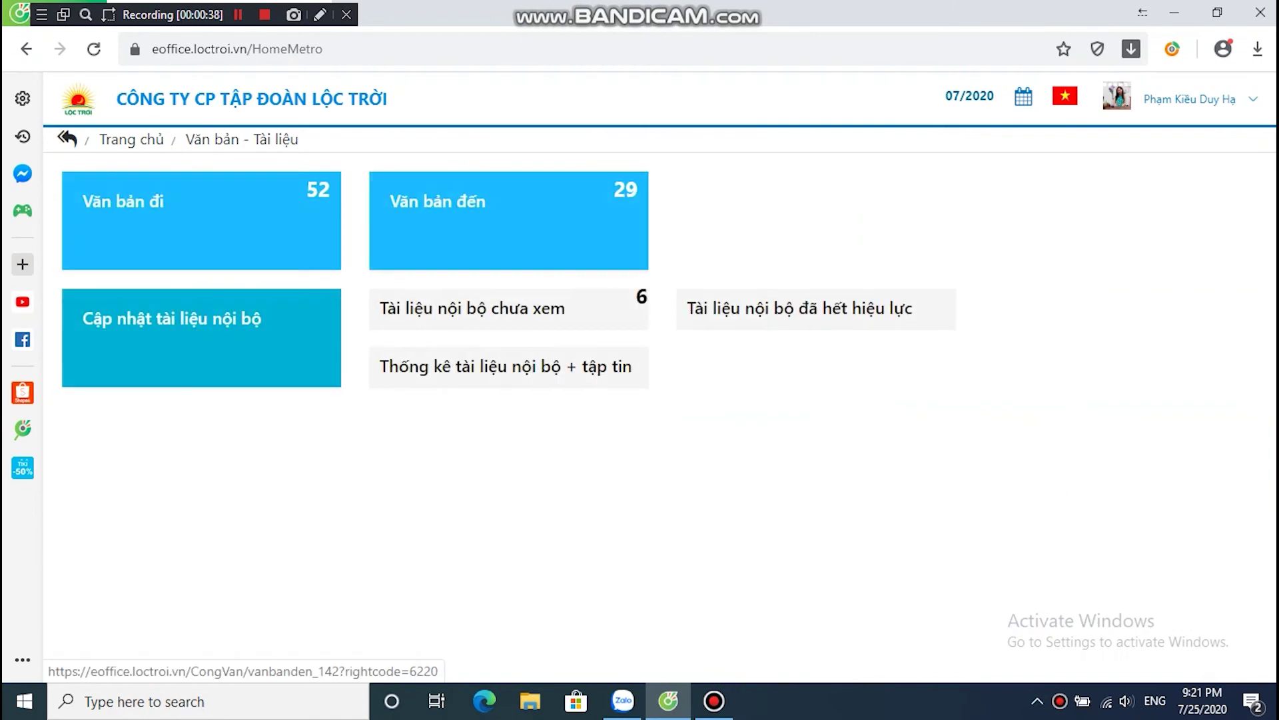
{"action": "left_click", "coordinate": [481, 221]}
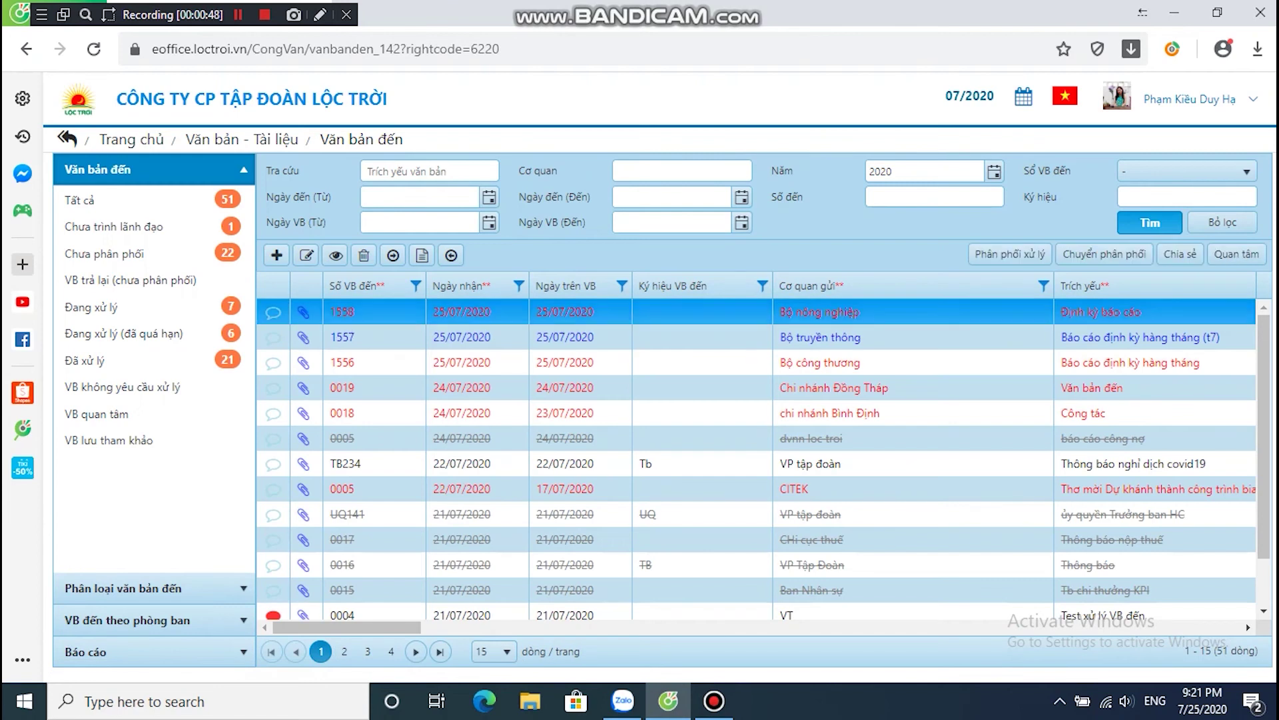
{"action": "left_click", "coordinate": [1009, 253]}
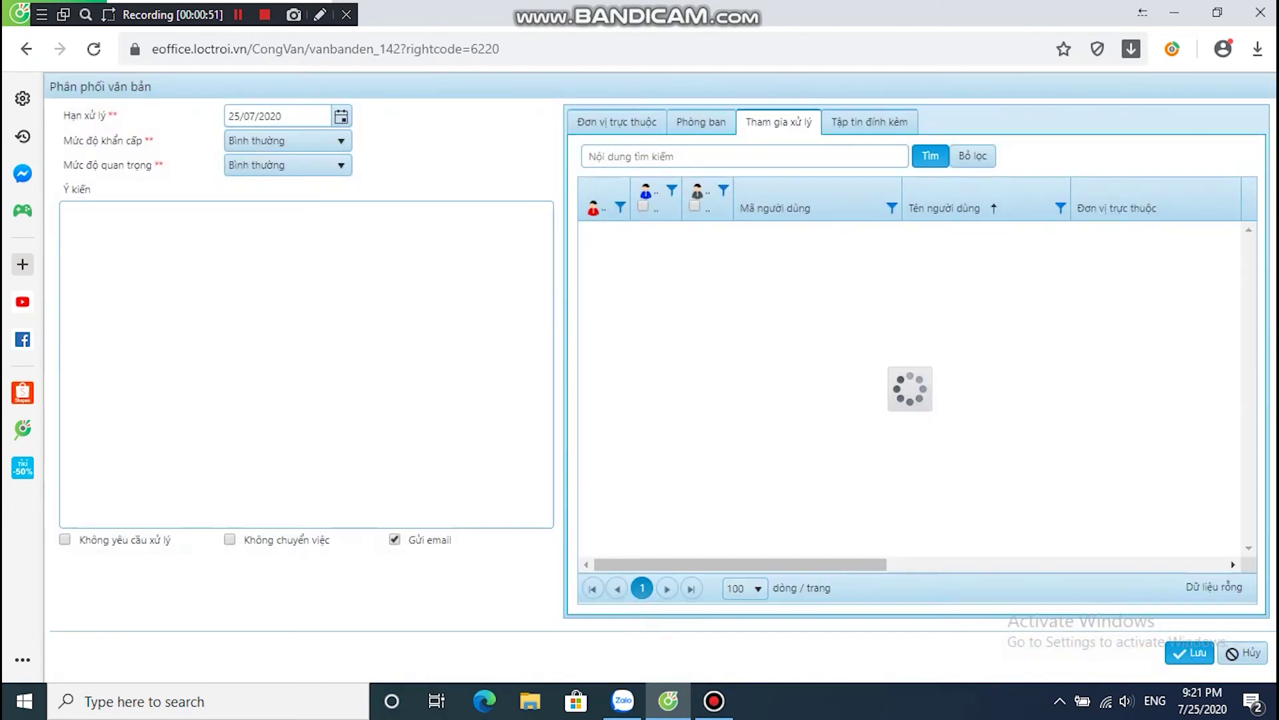
Search the processing participants by the employee's first name and assign the last listed match the red-icon processing role.
{"action": "left_click", "coordinate": [745, 156]}
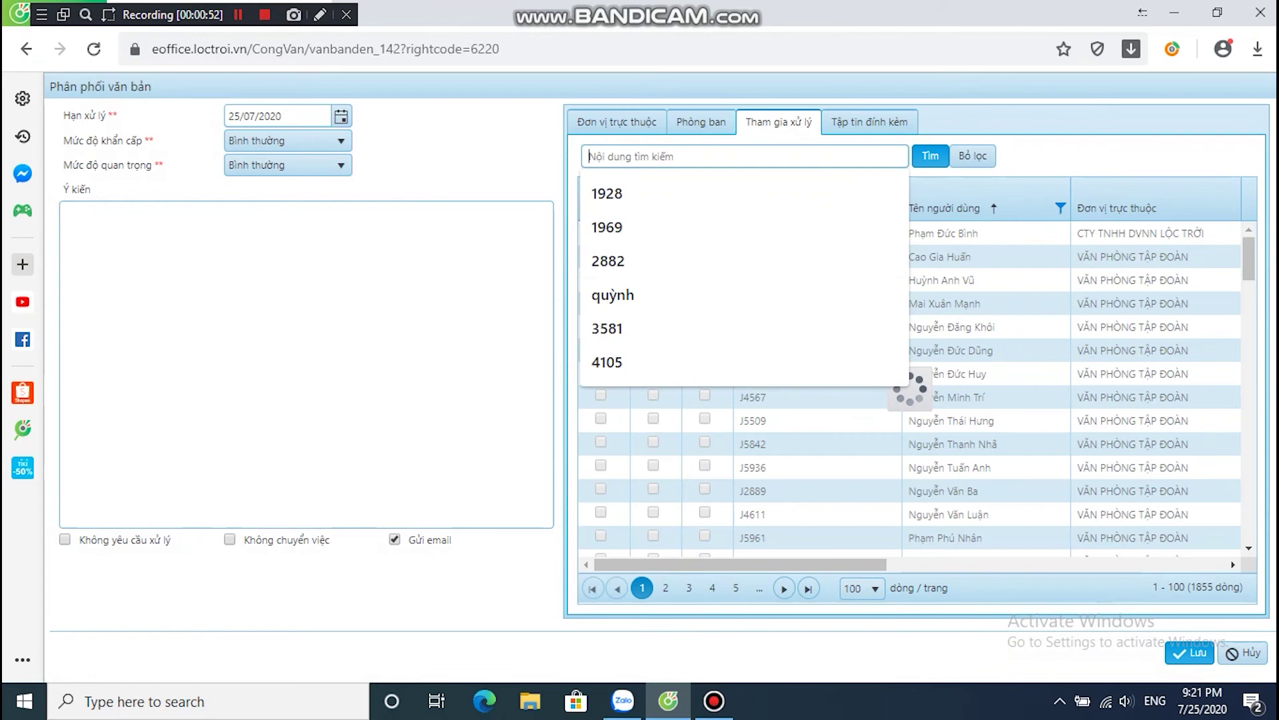
{"action": "left_click", "coordinate": [744, 293]}
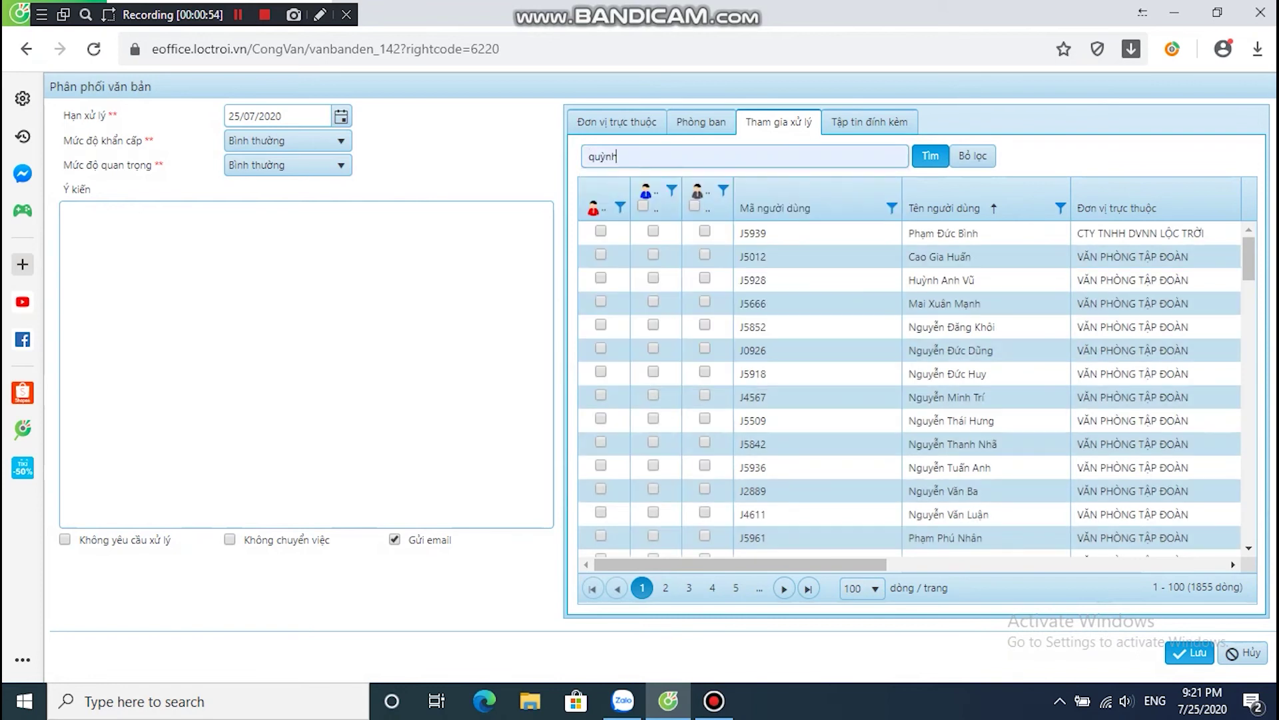
{"action": "left_click", "coordinate": [930, 156]}
{"action": "key", "text": "Down"}
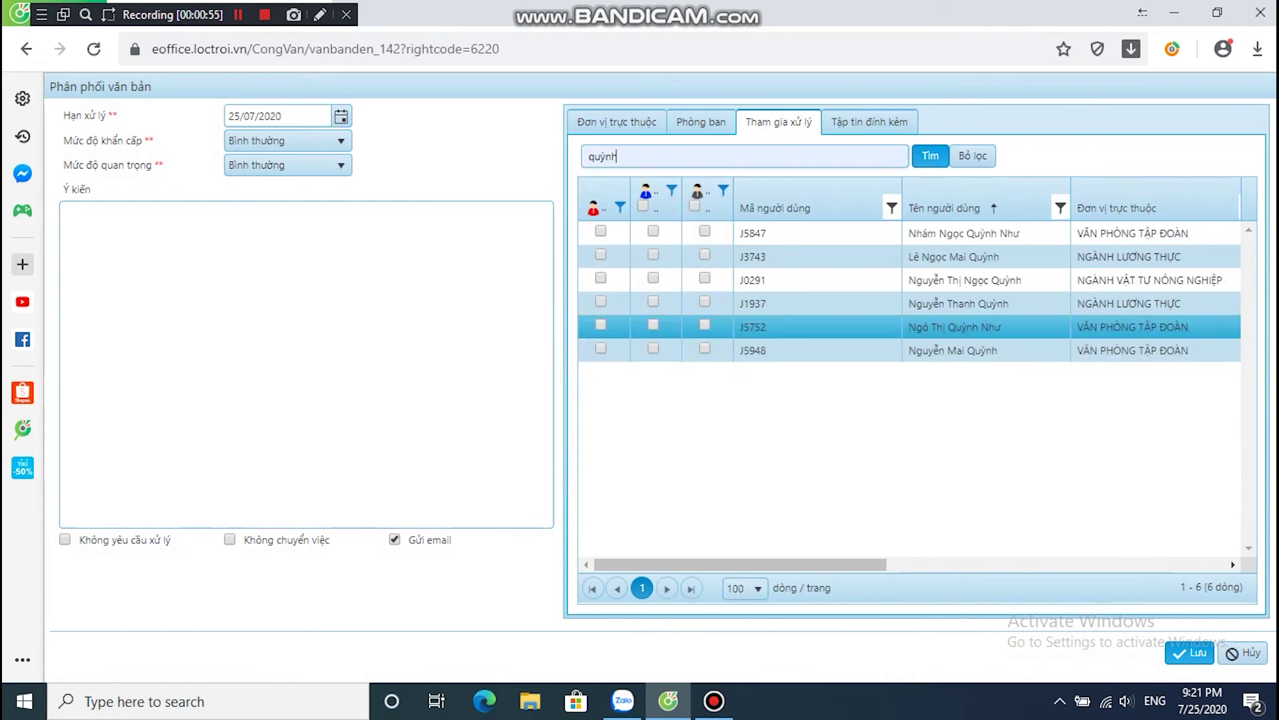
{"action": "left_click", "coordinate": [953, 350]}
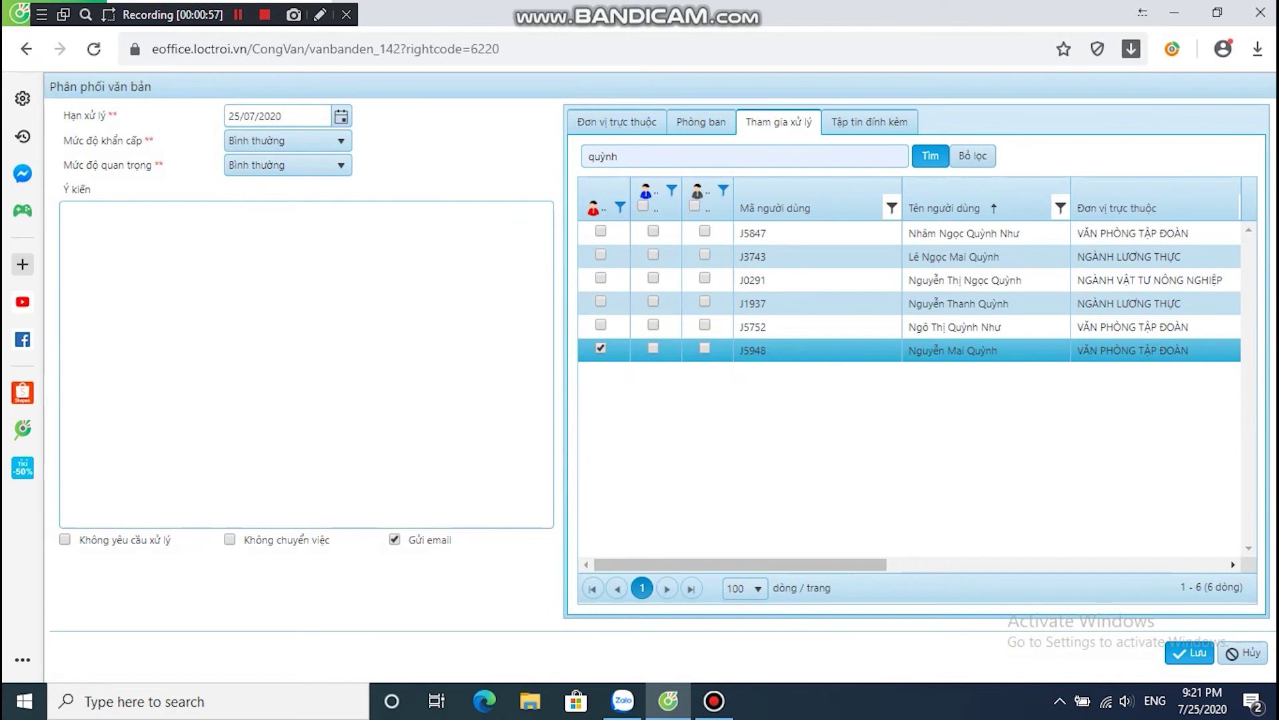
Enter the comment "ráng nha" in Ý kiến, with Không chuyển việc enabled and Gửi email disabled.
{"action": "left_click", "coordinate": [65, 214]}
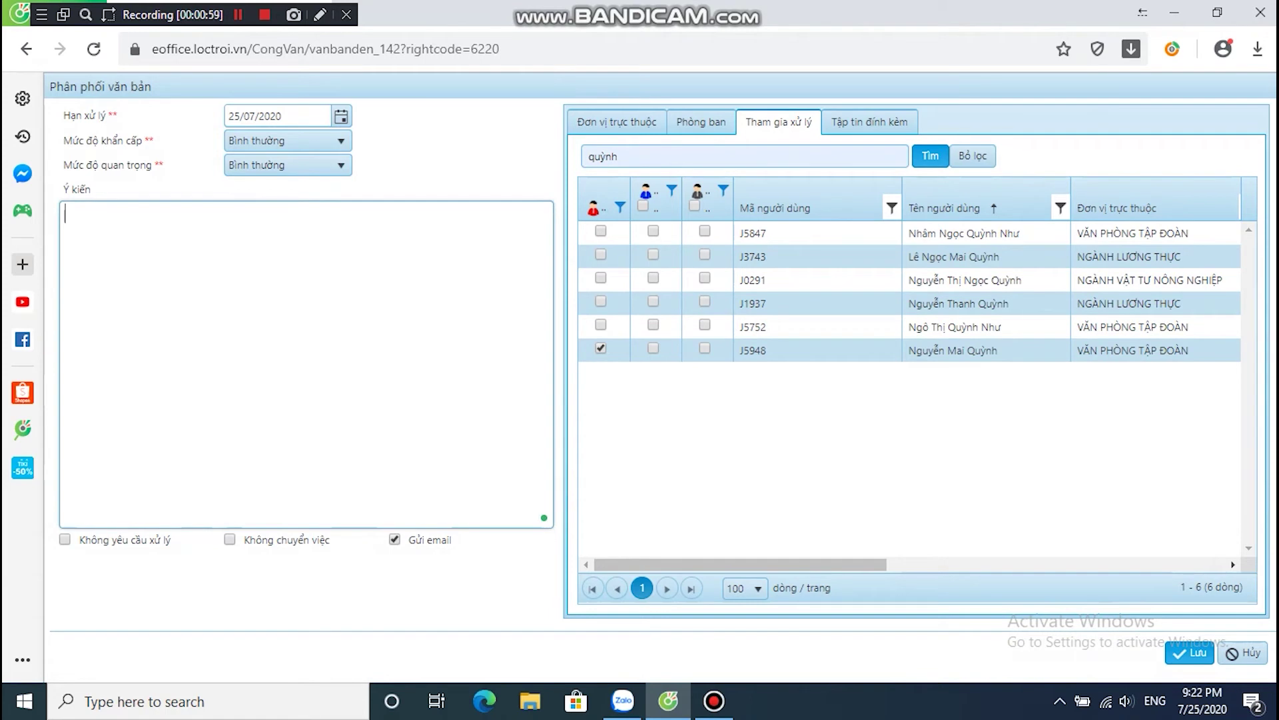
{"action": "type", "text": "ra"}
{"action": "type", "text": "ng nh"}
{"action": "type", "text": "a"}
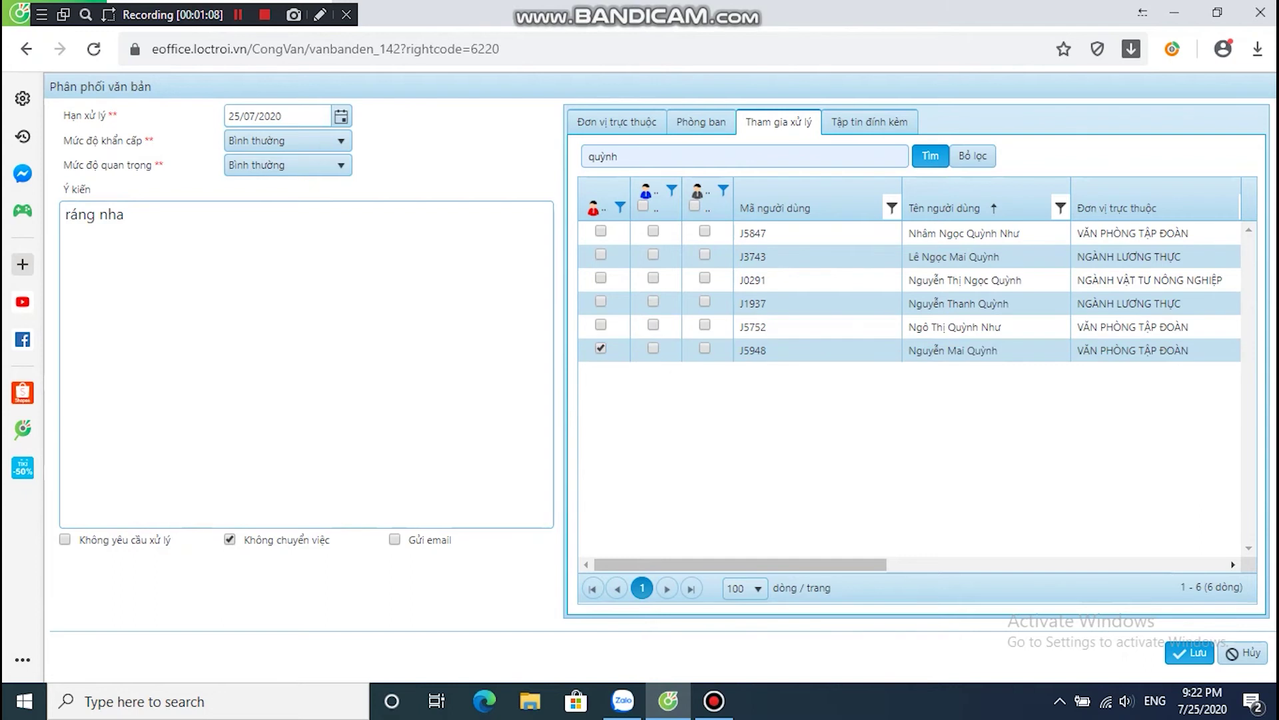
Clear the participant search filter and browse the full employee list.
{"action": "left_click", "coordinate": [973, 156]}
{"action": "scroll", "coordinate": [932, 467], "scroll_direction": "down", "scroll_amount": 10}
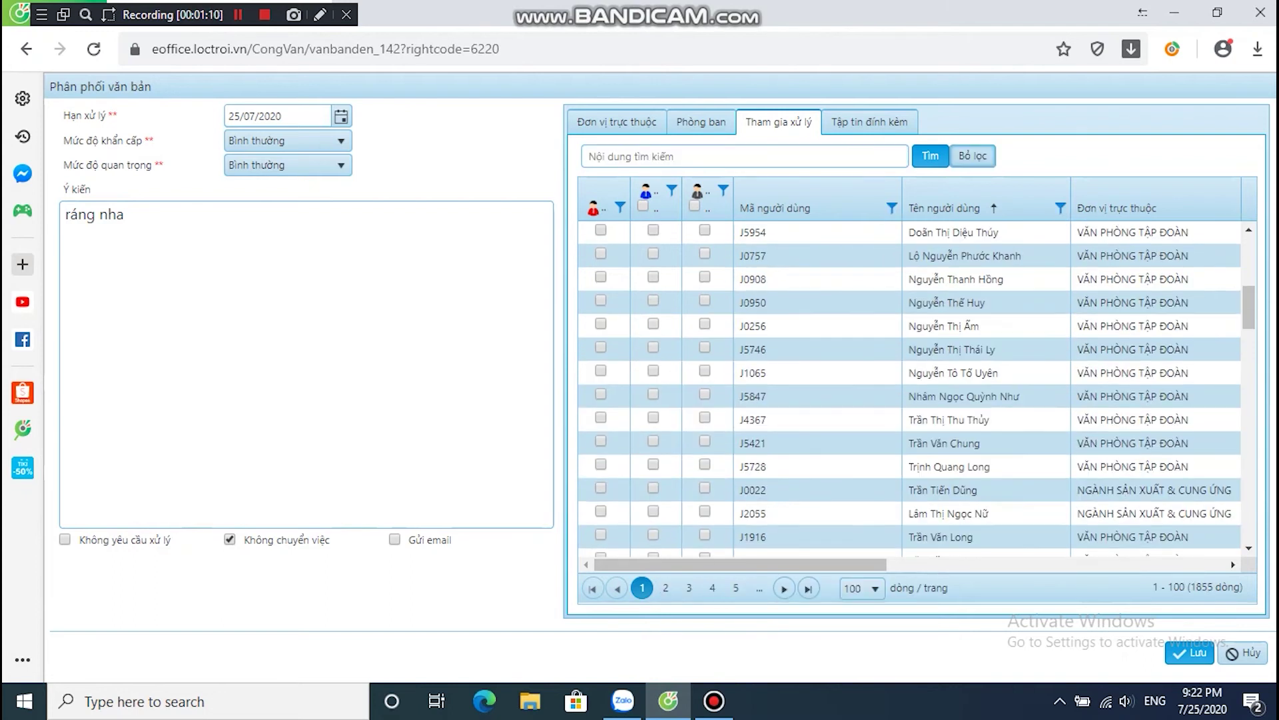
{"action": "scroll", "coordinate": [910, 386], "scroll_direction": "down", "scroll_amount": 10}
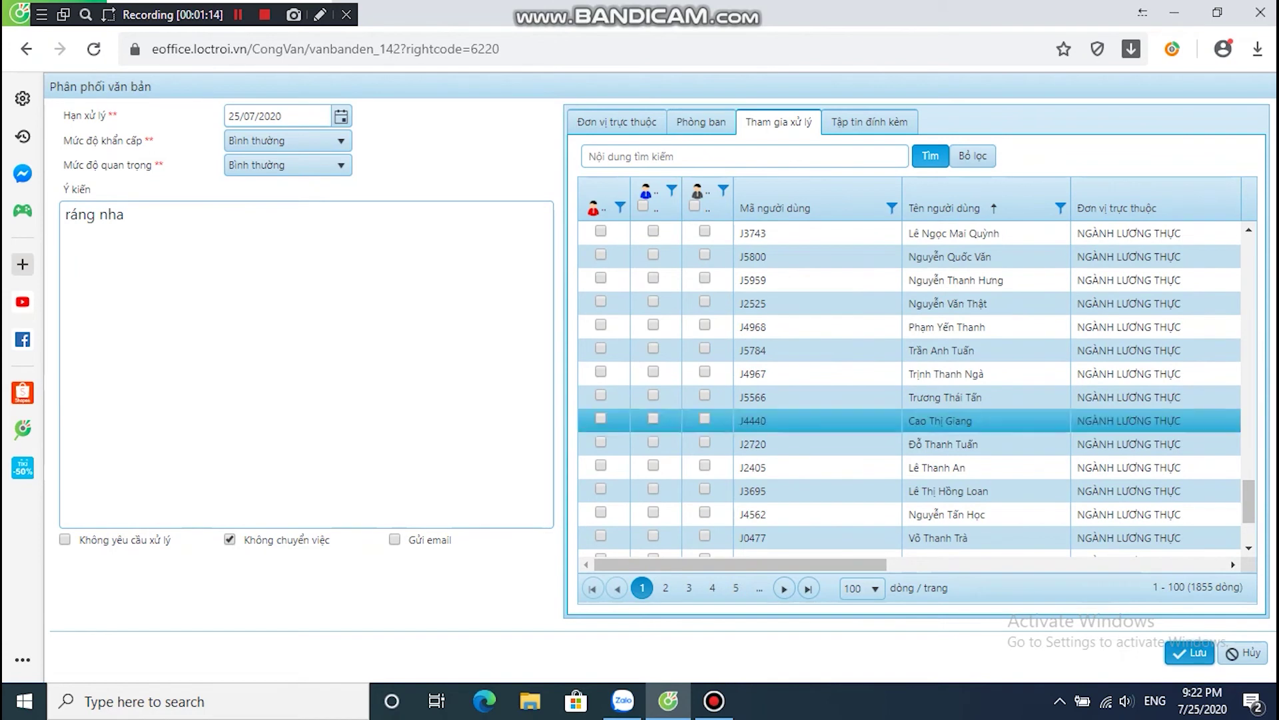
Set the processing deadline to 26/07/2020, save the distribution and select document 1558 in the list.
{"action": "left_click", "coordinate": [341, 116]}
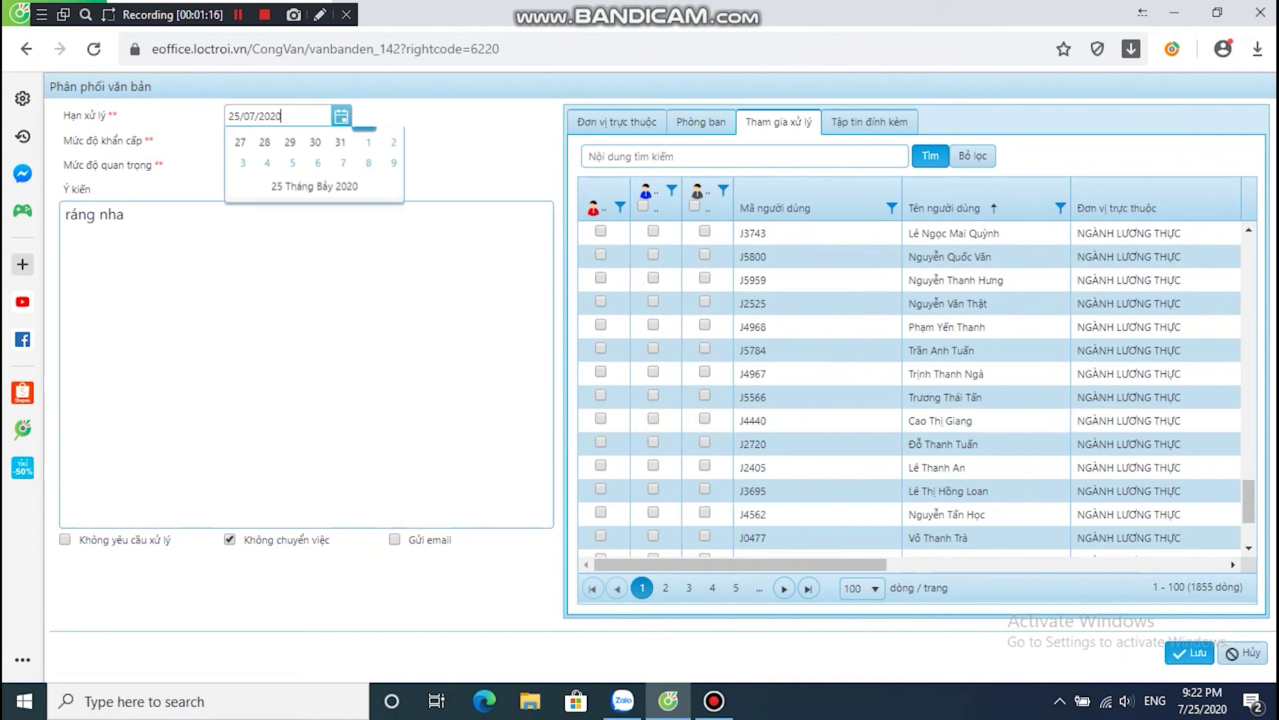
{"action": "left_click", "coordinate": [244, 273]}
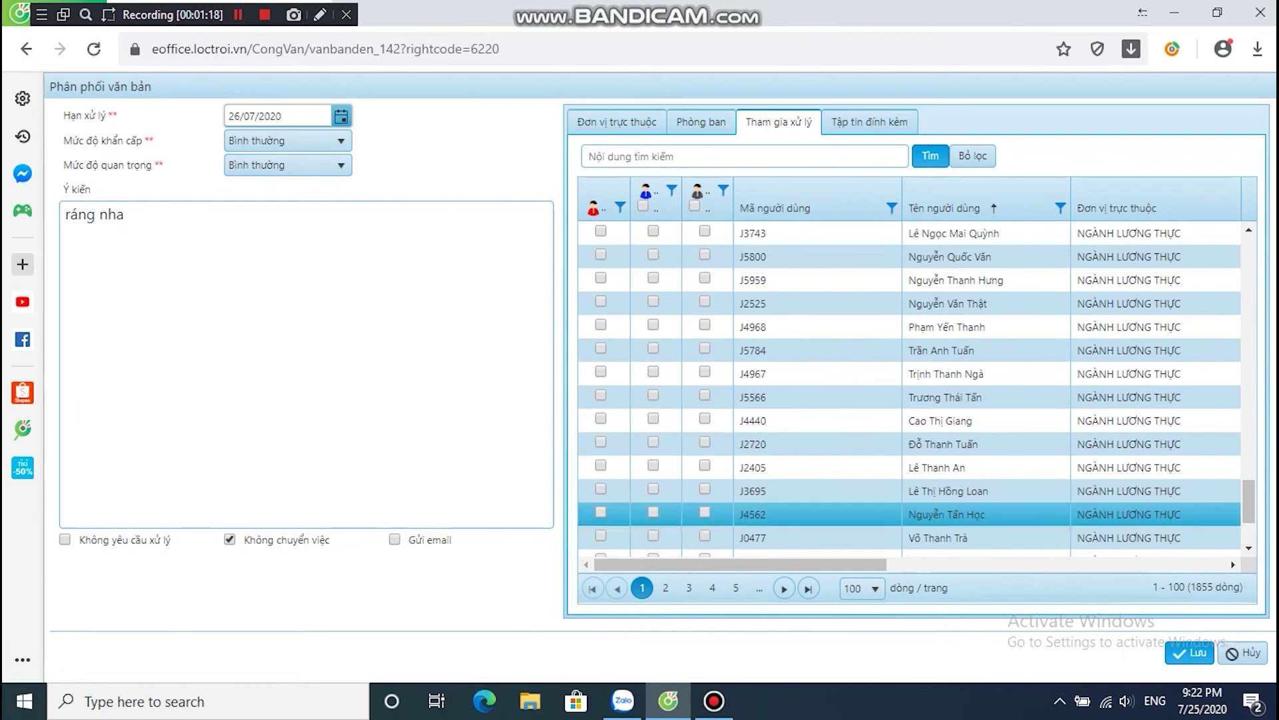
{"action": "left_click", "coordinate": [1189, 652]}
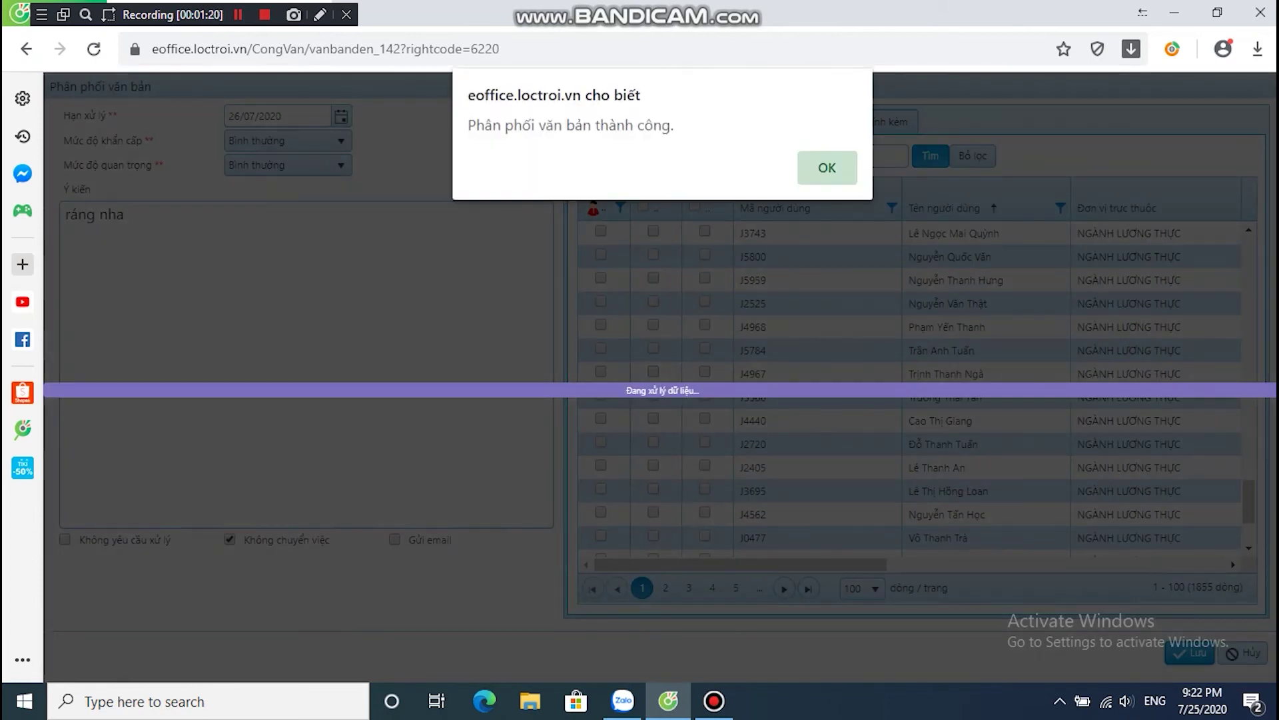
{"action": "left_click", "coordinate": [825, 166]}
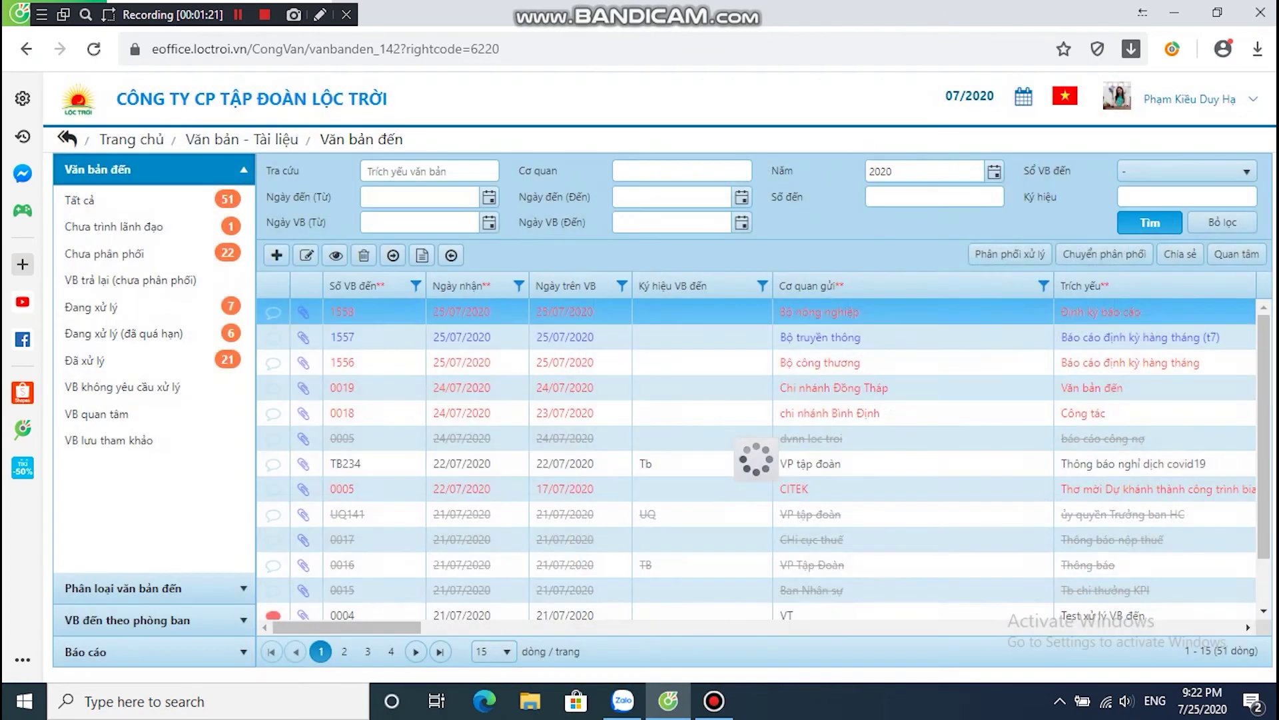
{"action": "left_click", "coordinate": [865, 311]}
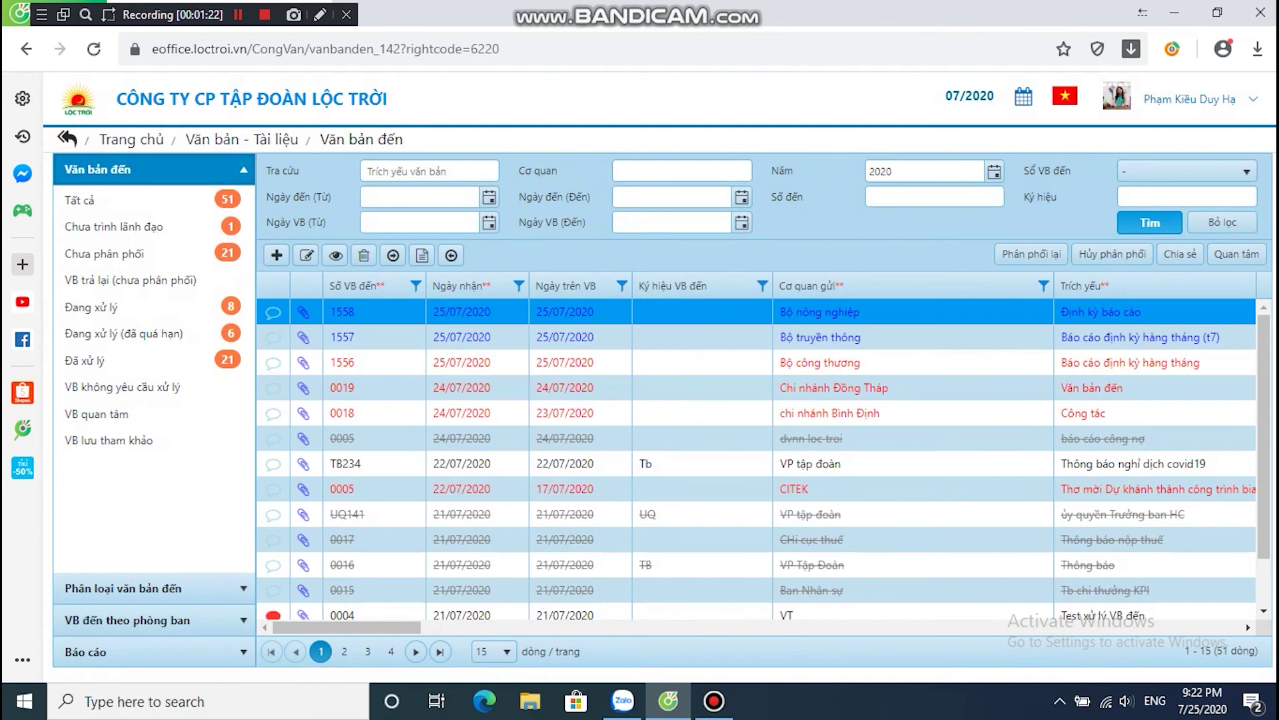
Log out and sign in as the employee assigned to process the document, using that account's saved username and password.
{"action": "left_click", "coordinate": [1189, 98]}
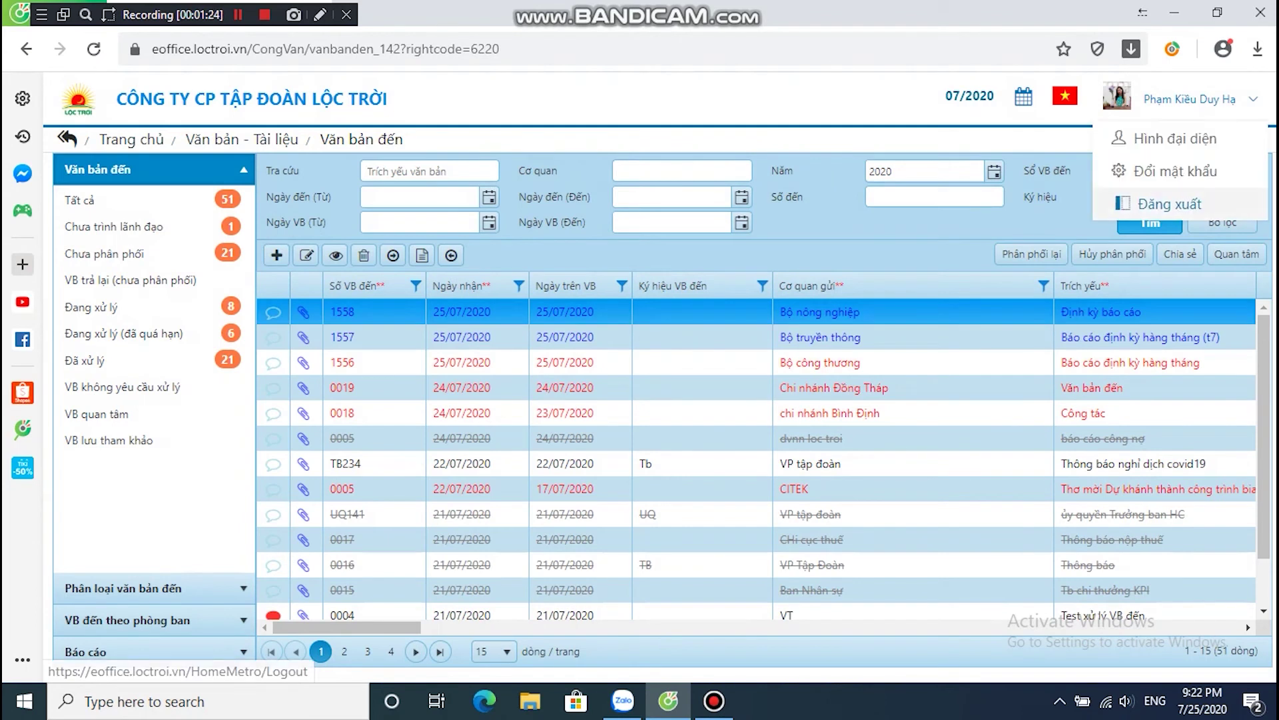
{"action": "left_click", "coordinate": [1170, 204]}
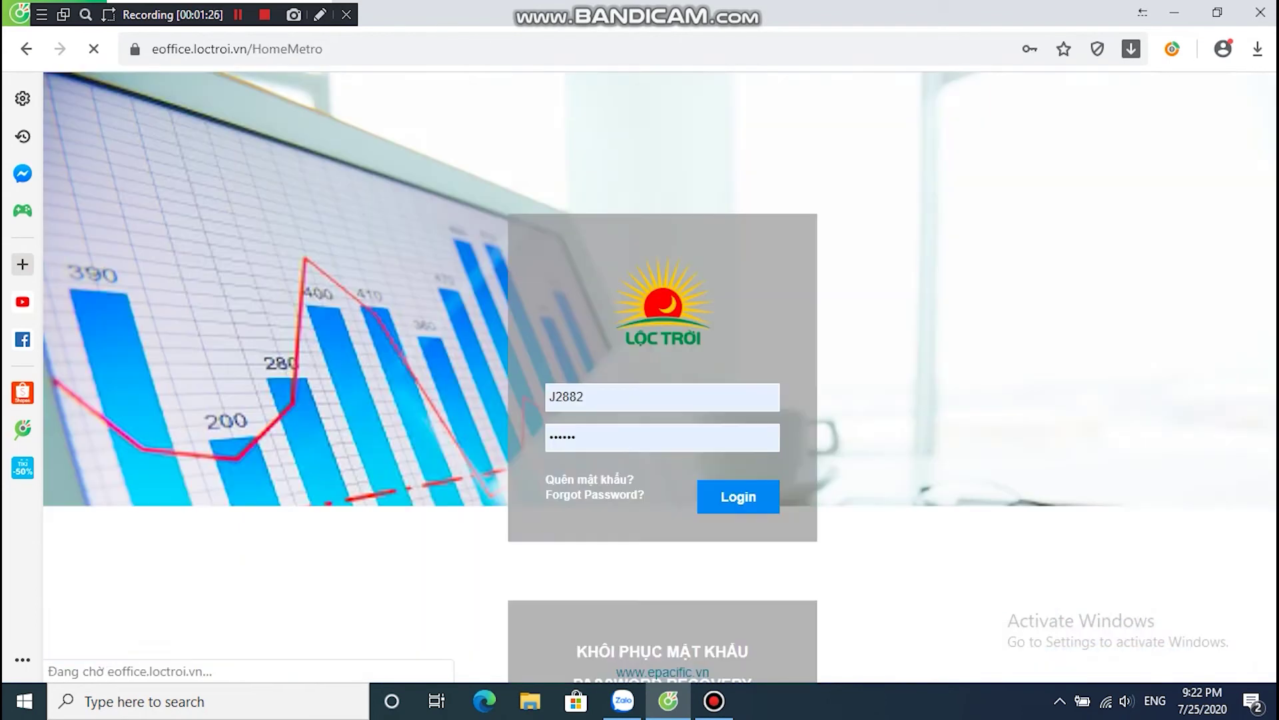
{"action": "key", "text": "Down"}
{"action": "key", "text": "Down"}
{"action": "key", "text": "Down"}
{"action": "key", "text": "Down"}
{"action": "key", "text": "Down"}
{"action": "key", "text": "Down"}
{"action": "key", "text": "Down"}
{"action": "key", "text": "Down"}
{"action": "key", "text": "Down"}
{"action": "key", "text": "Down"}
{"action": "key", "text": "Down"}
{"action": "key", "text": "Down"}
{"action": "key", "text": "Down"}
{"action": "key", "text": "Down"}
{"action": "key", "text": "Down"}
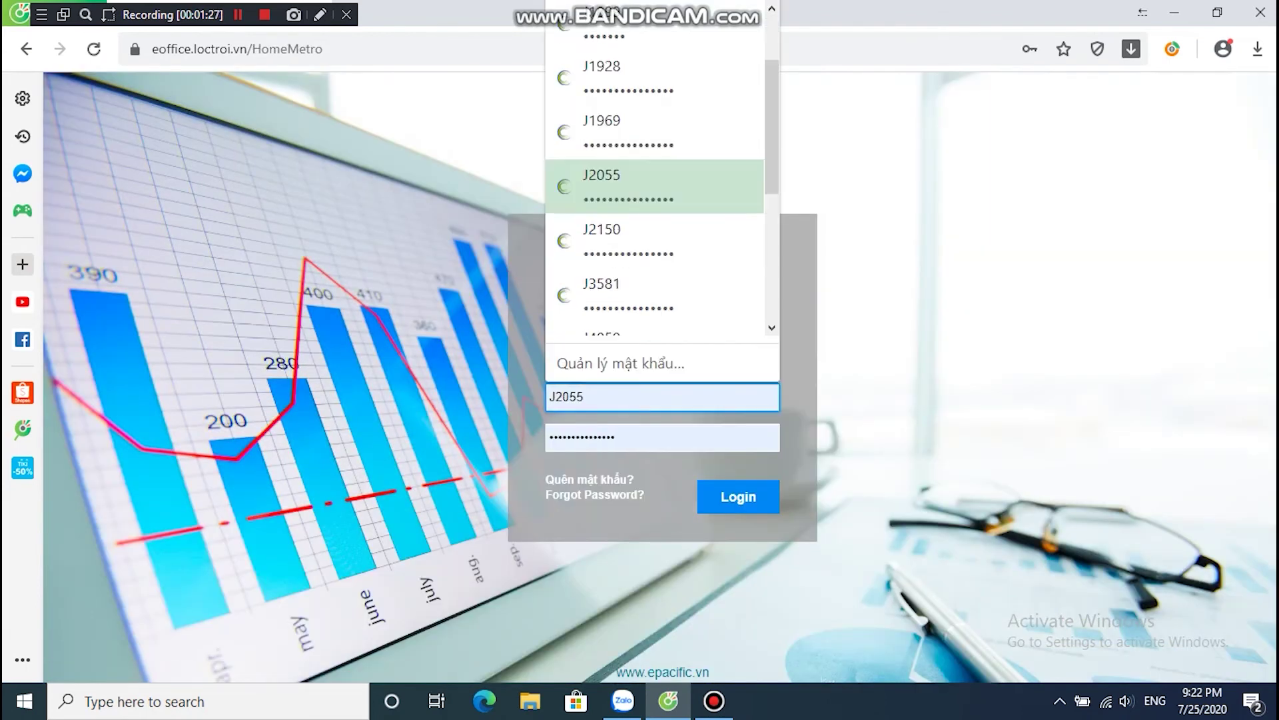
{"action": "key", "text": "Return"}
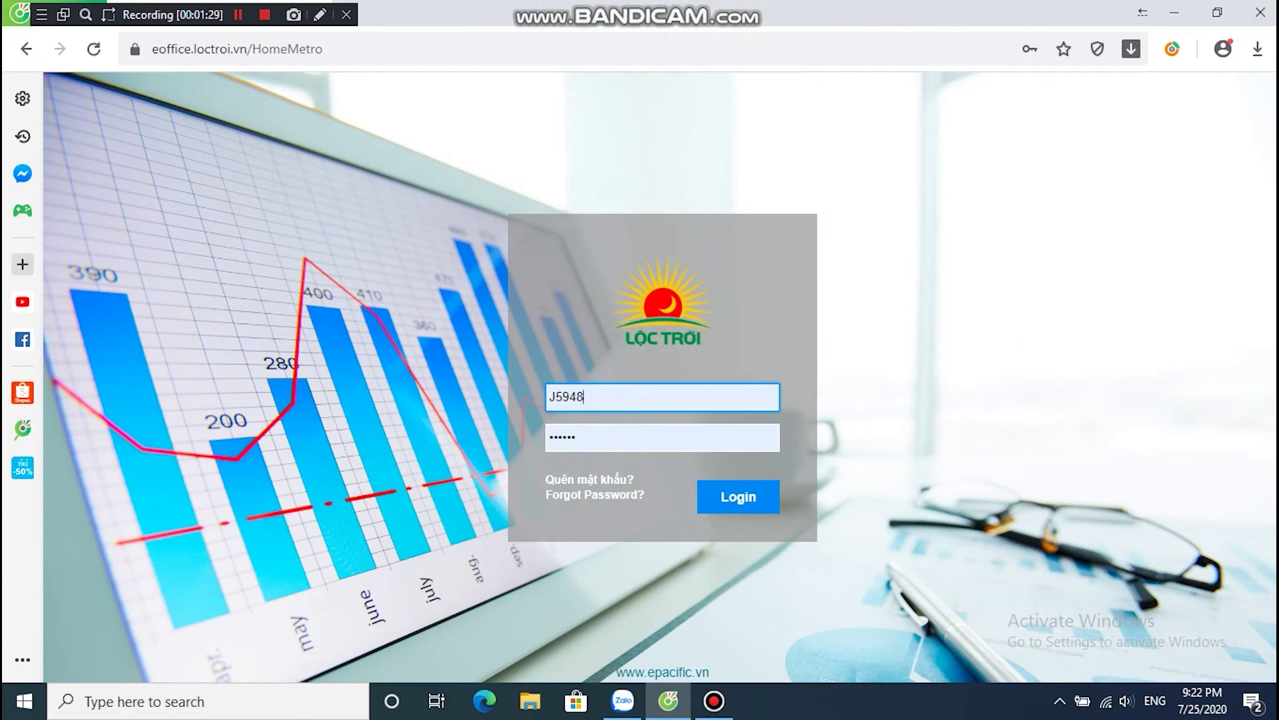
{"action": "key", "text": "Return"}
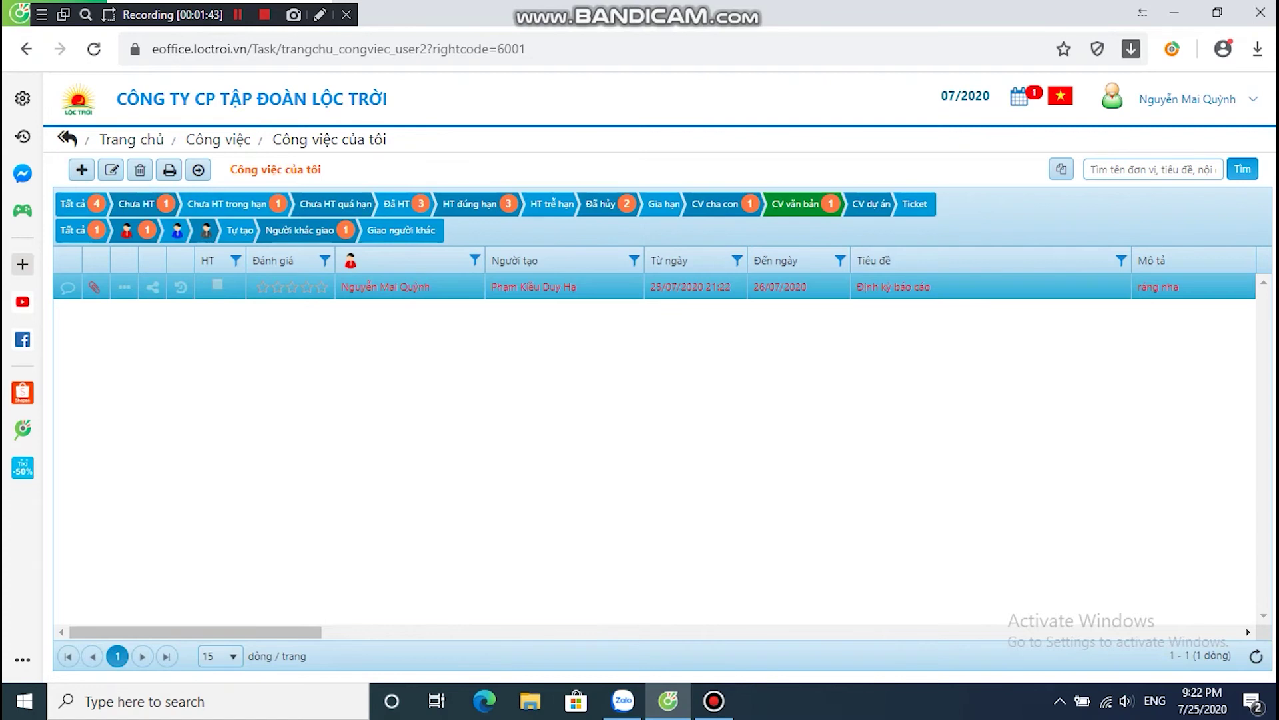
Select the assigned task "Định kỳ báo cáo" in Công việc của tôi and return to the home page.
{"action": "left_click", "coordinate": [654, 287]}
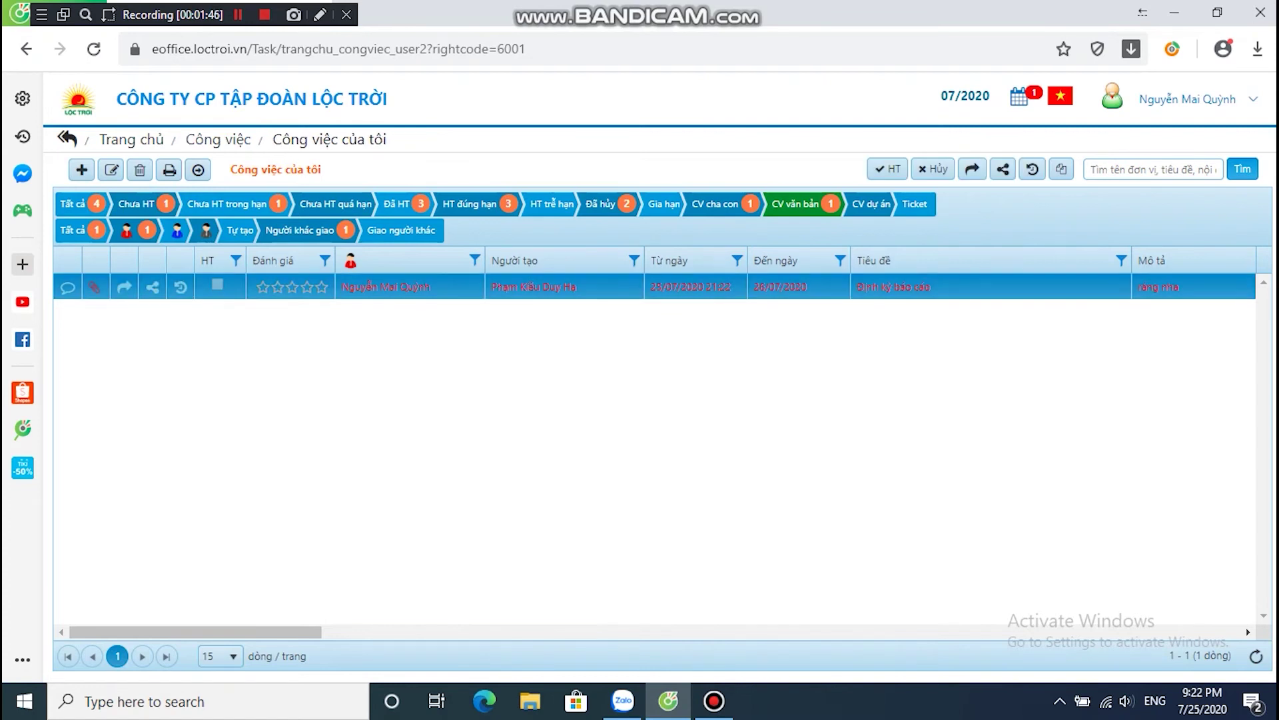
{"action": "key", "text": "alt+Left"}
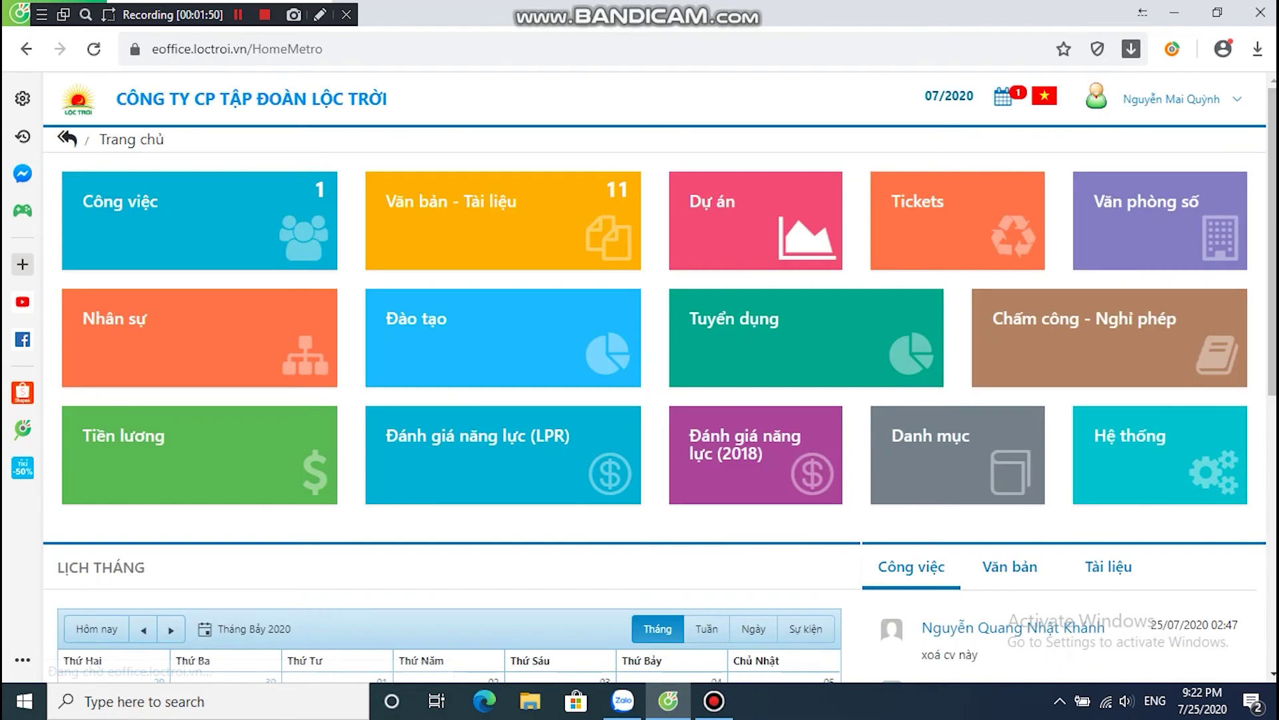
Mark incoming document 1558 as Tham khảo in Văn bản đến, confirm completion of its related tasks and reselect it.
{"action": "left_click", "coordinate": [502, 220]}
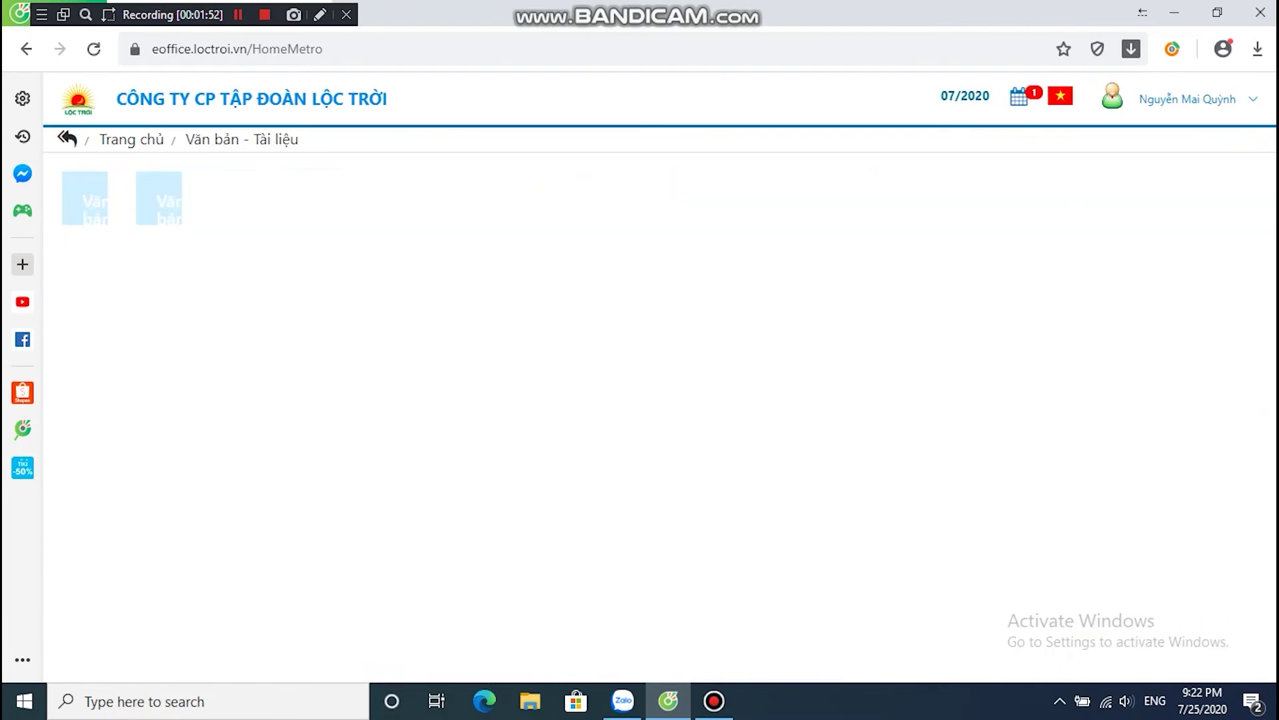
{"action": "left_click", "coordinate": [508, 220]}
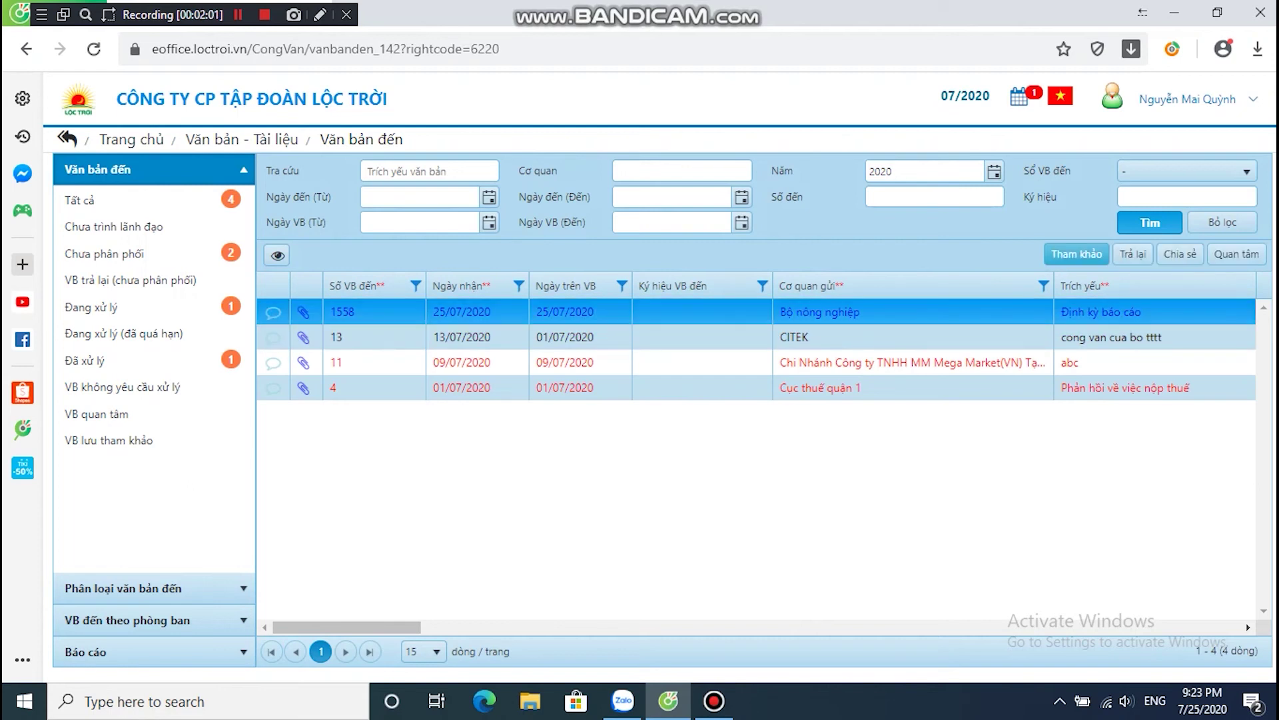
{"action": "left_click", "coordinate": [1076, 254]}
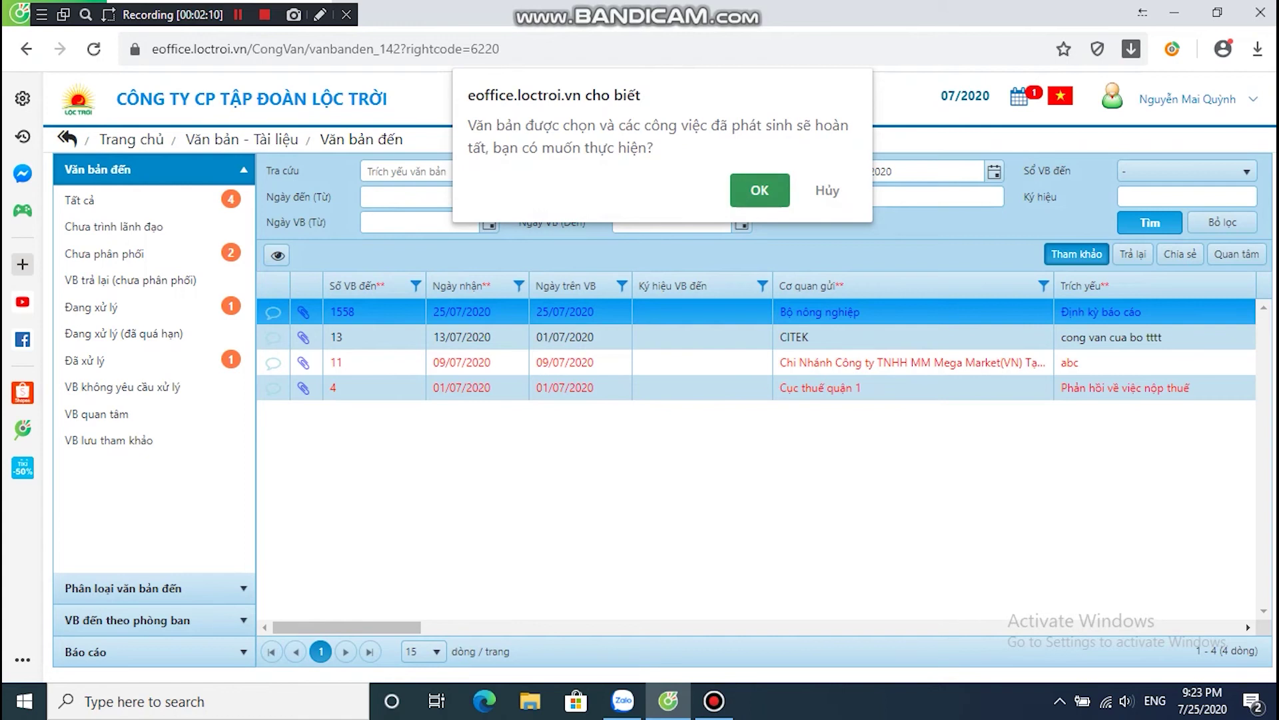
{"action": "key", "text": "Return"}
{"action": "key", "text": "Return"}
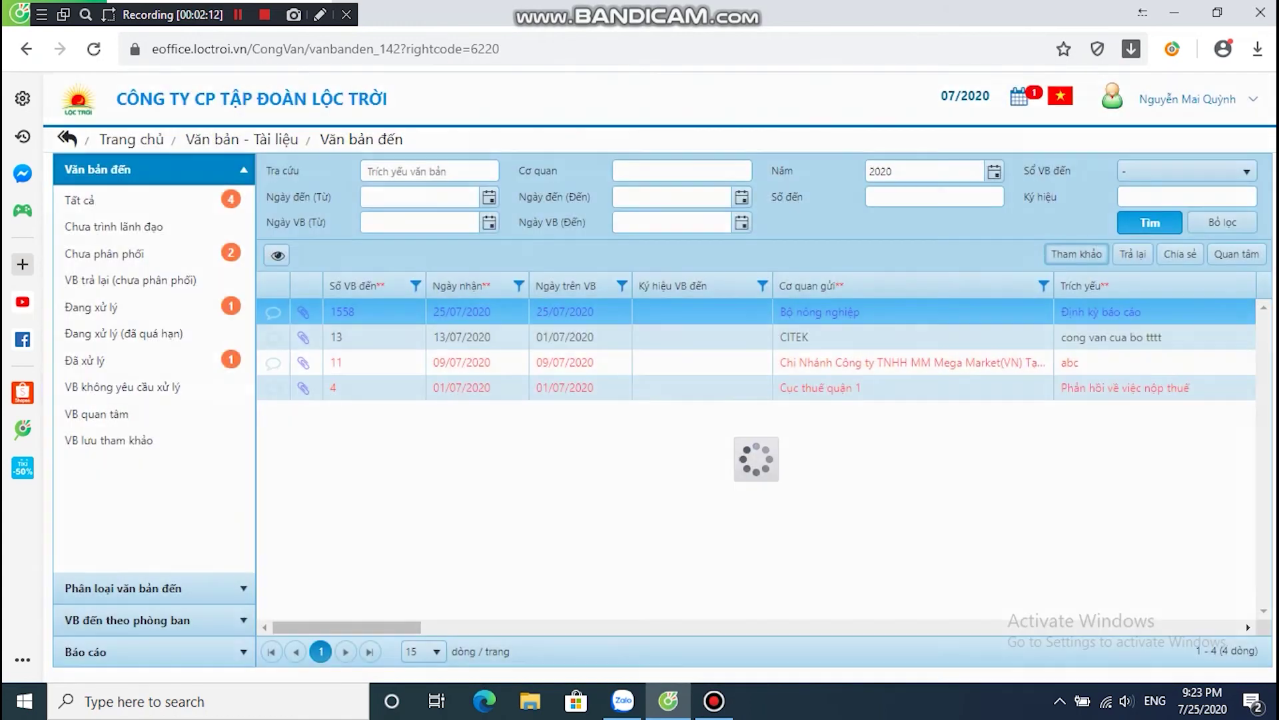
{"action": "left_click", "coordinate": [819, 311]}
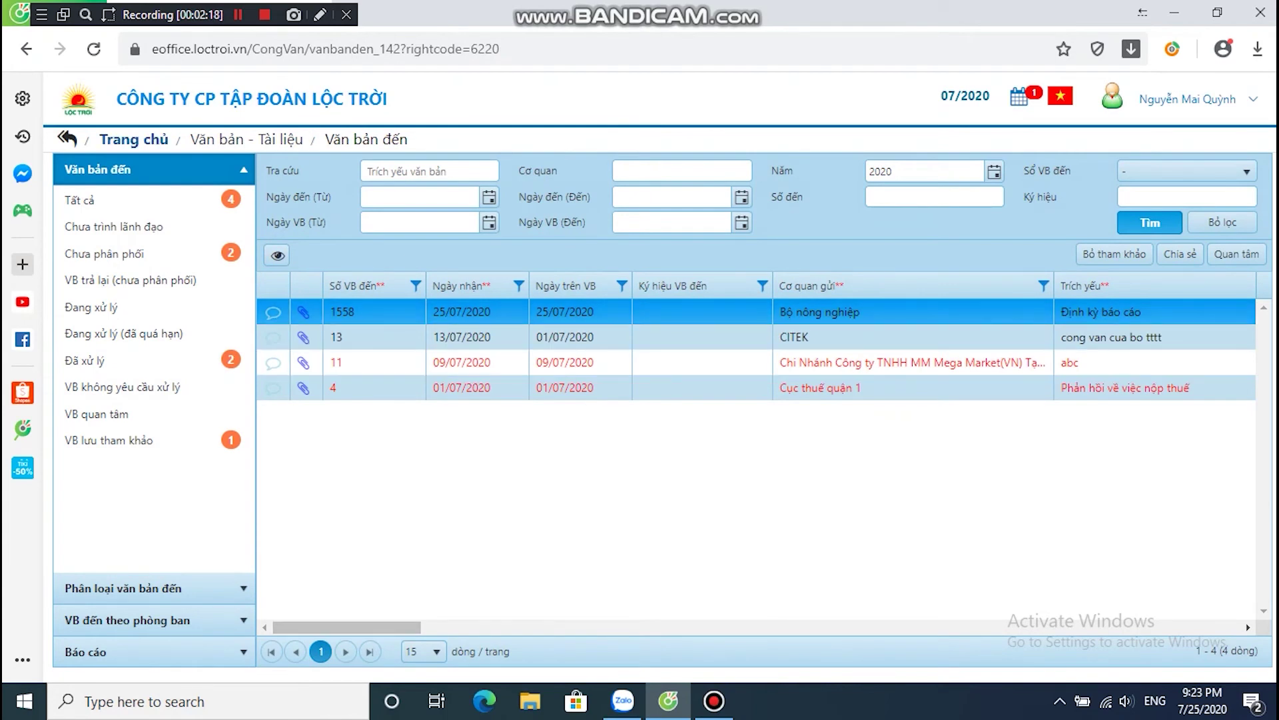
Return to the home page and check the task list in Công việc của tôi.
{"action": "left_click", "coordinate": [131, 139]}
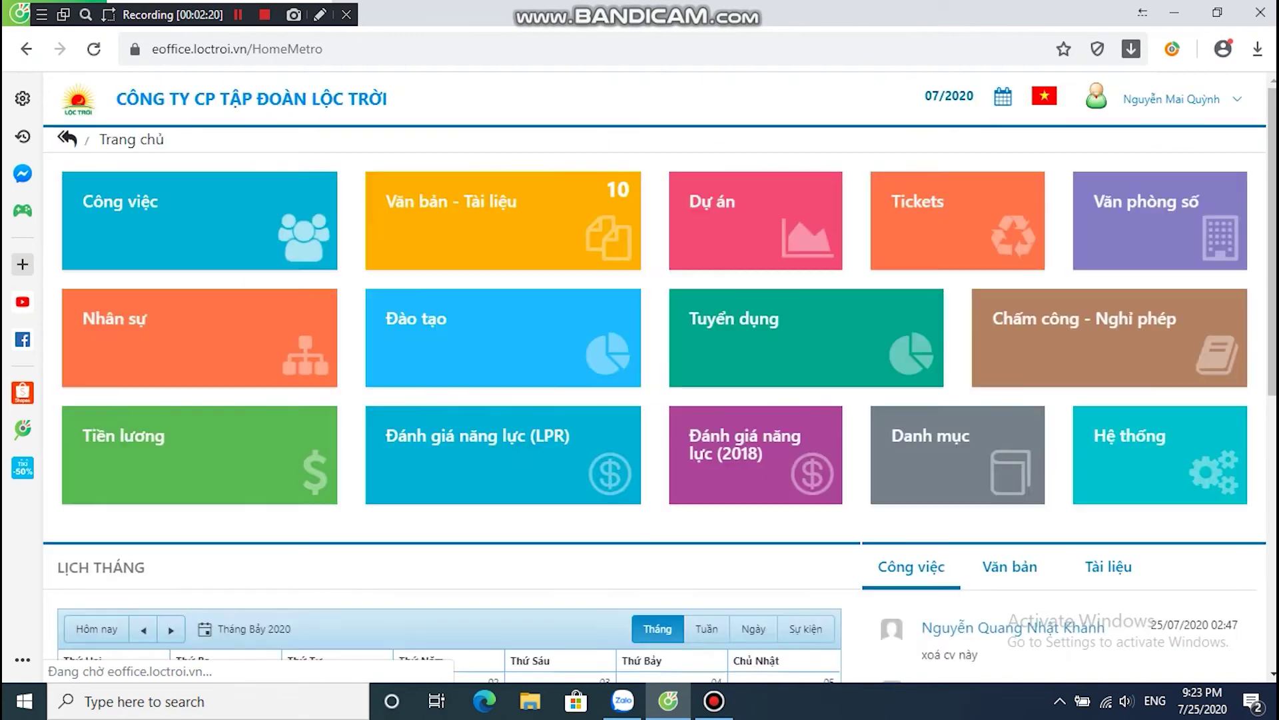
{"action": "left_click", "coordinate": [199, 220]}
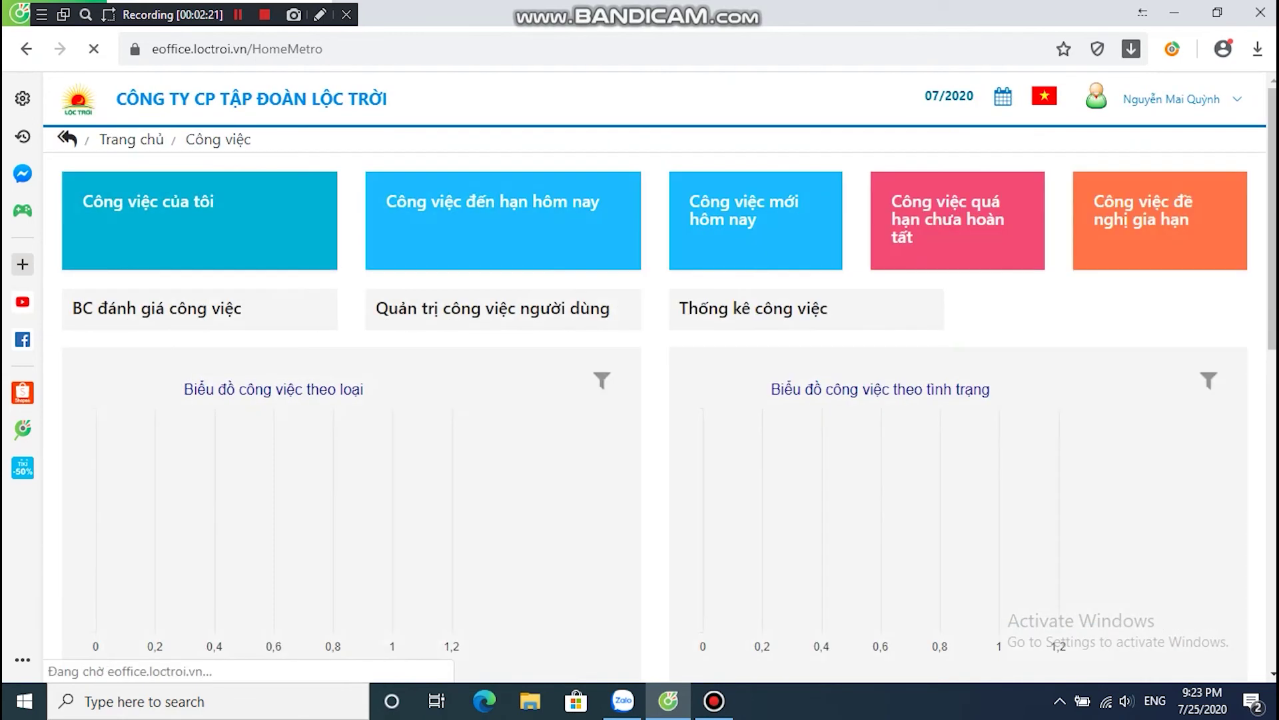
{"action": "left_click", "coordinate": [200, 219]}
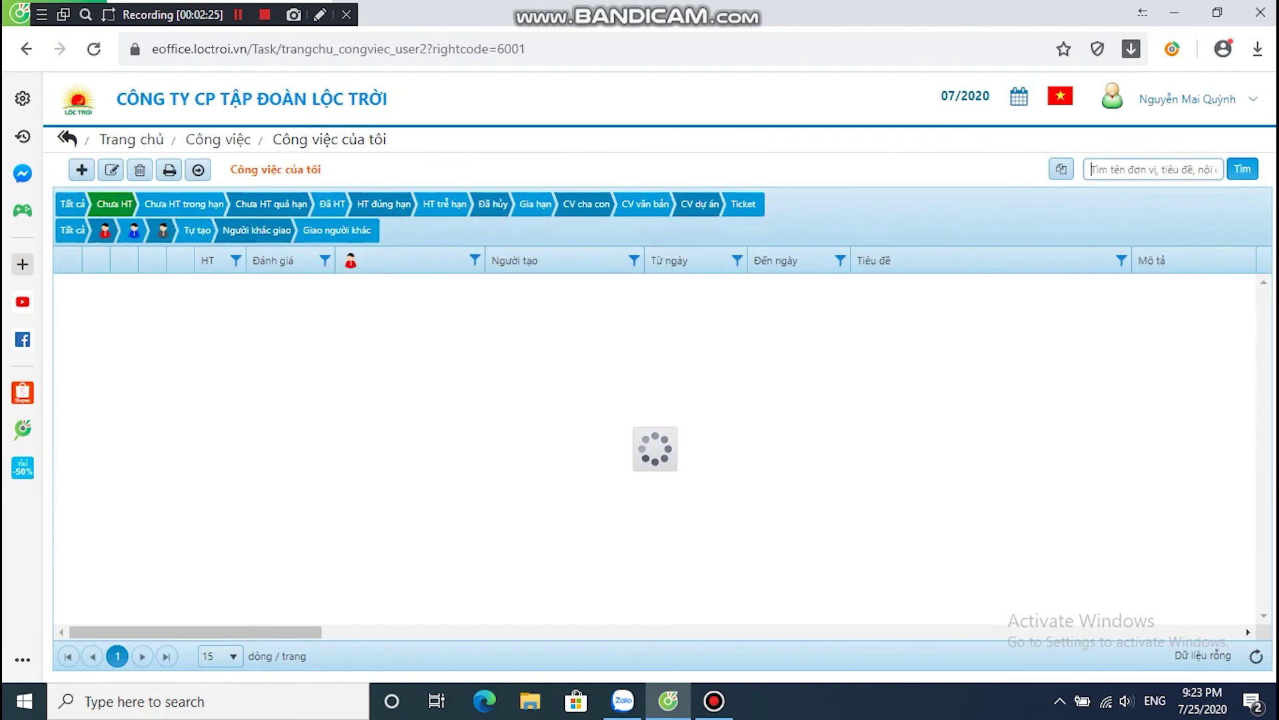
{"action": "left_click", "coordinate": [760, 204]}
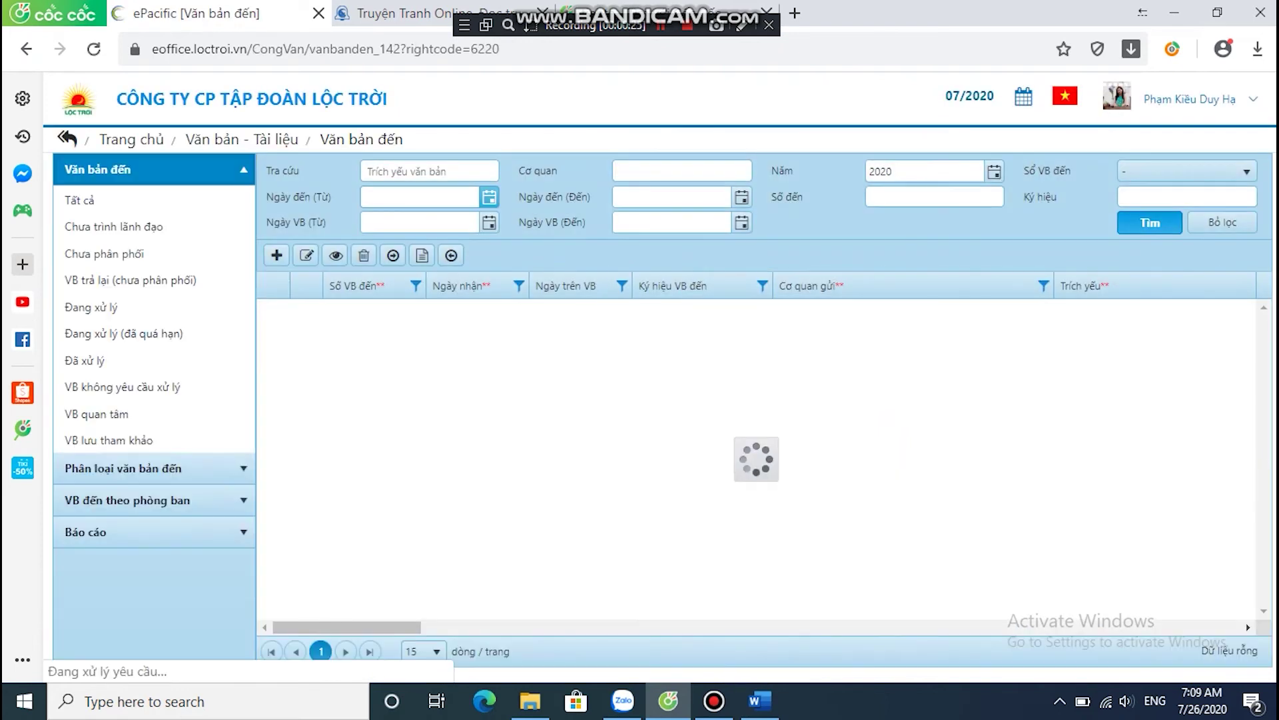
Start a new incoming document in Sổ VB Đến - VP Tập đoàn with document type Biên bản.
{"action": "left_click", "coordinate": [276, 255]}
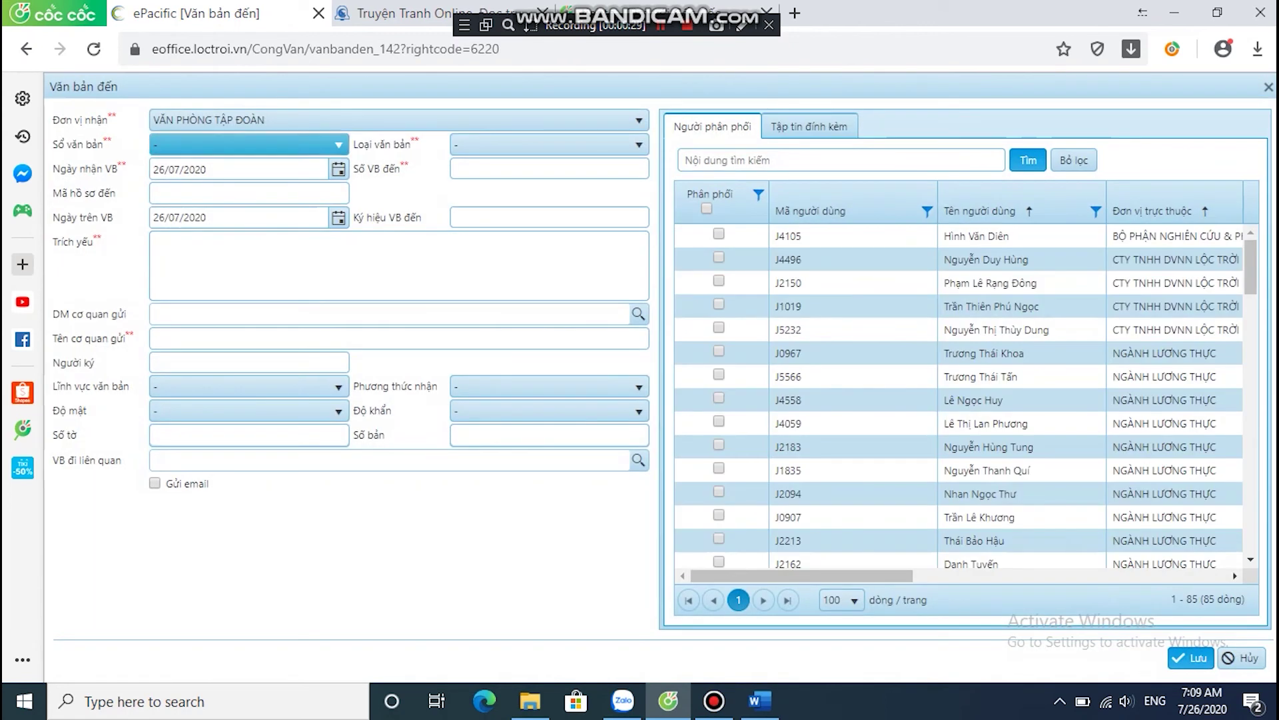
{"action": "left_click", "coordinate": [248, 144]}
{"action": "left_click", "coordinate": [247, 211]}
{"action": "key", "text": "alt+Down"}
{"action": "key", "text": "Down"}
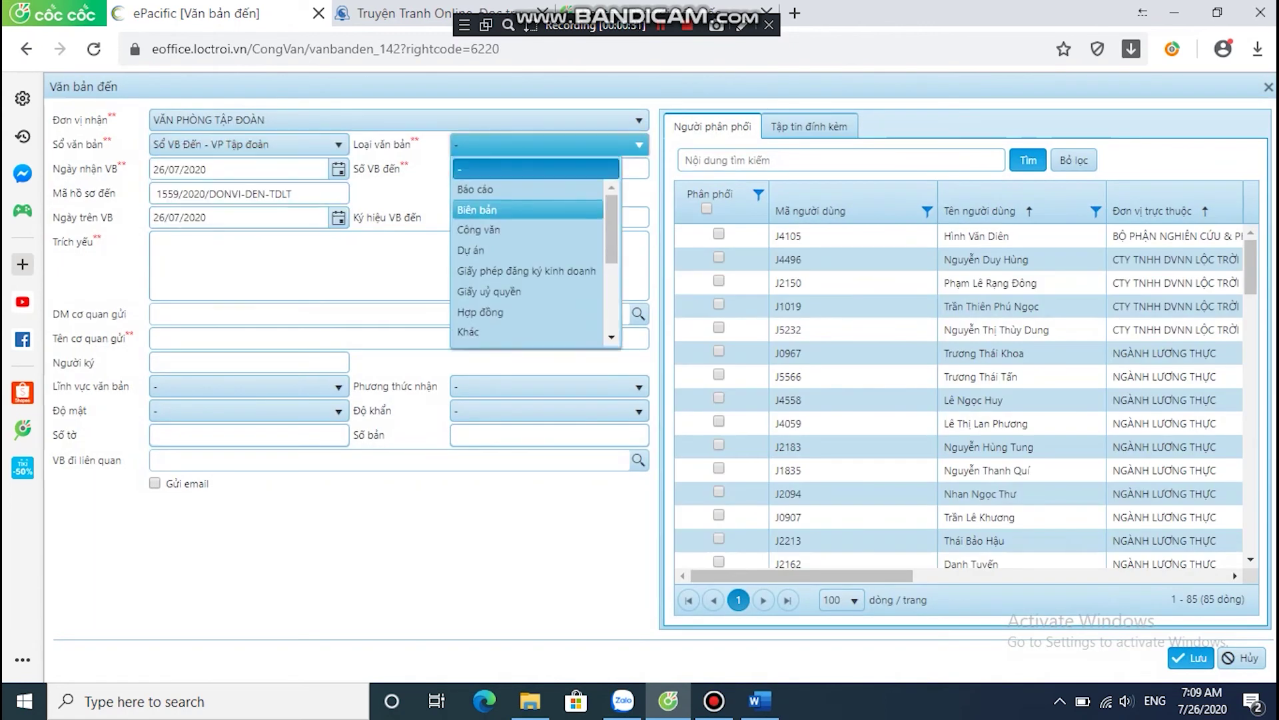
{"action": "key", "text": "Return"}
Enter "Sổ tay nhà nông" as the document's Trích yếu.
{"action": "left_click", "coordinate": [154, 242]}
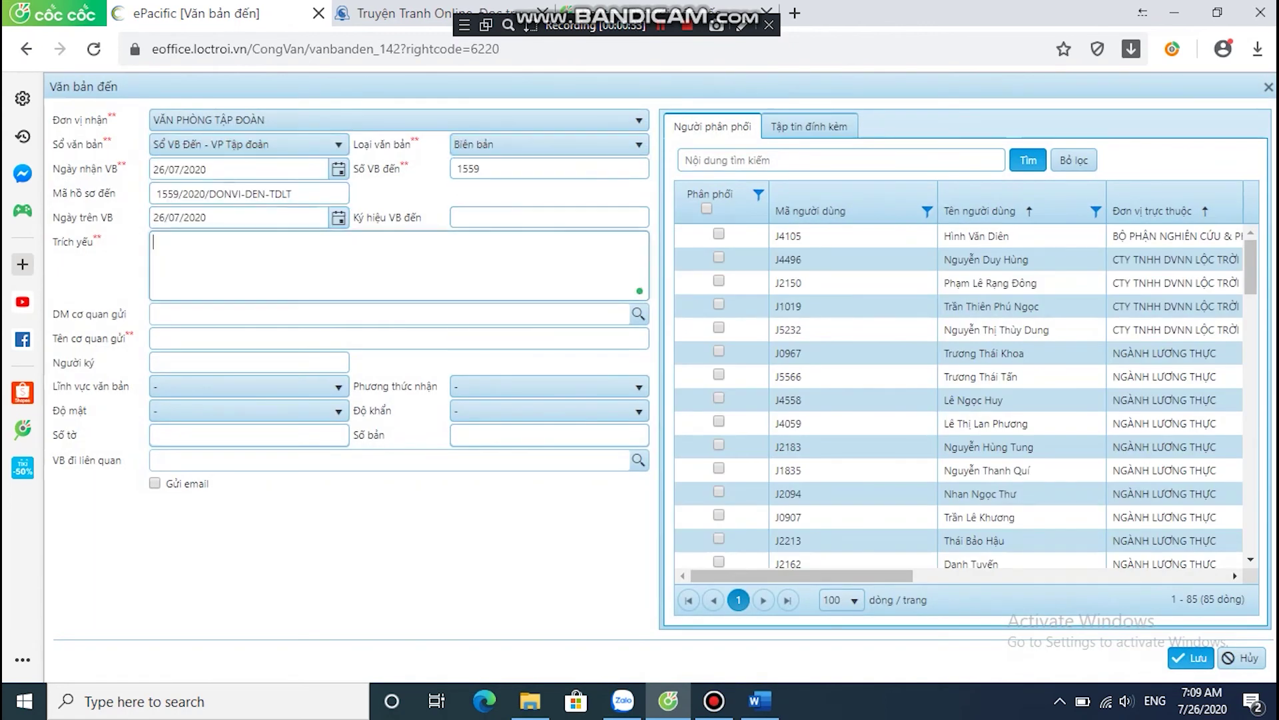
{"action": "type", "text": "So"}
{"action": "type", "text": " ta"}
{"action": "type", "text": "y nhà no"}
{"action": "type", "text": "ng"}
Set the document's field to Lương Thực, its confidentiality and urgency to Bình Thường, and its receiving method to Email.
{"action": "left_click", "coordinate": [248, 387]}
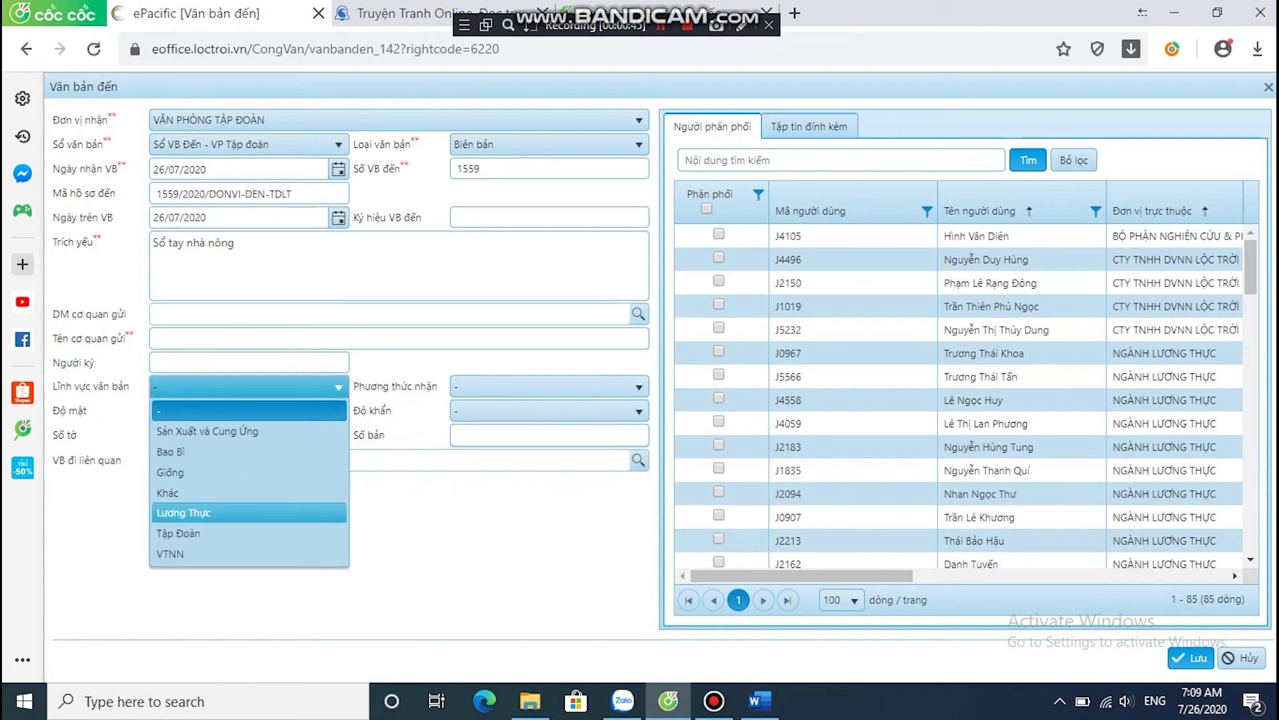
{"action": "left_click", "coordinate": [183, 512]}
{"action": "left_click", "coordinate": [246, 410]}
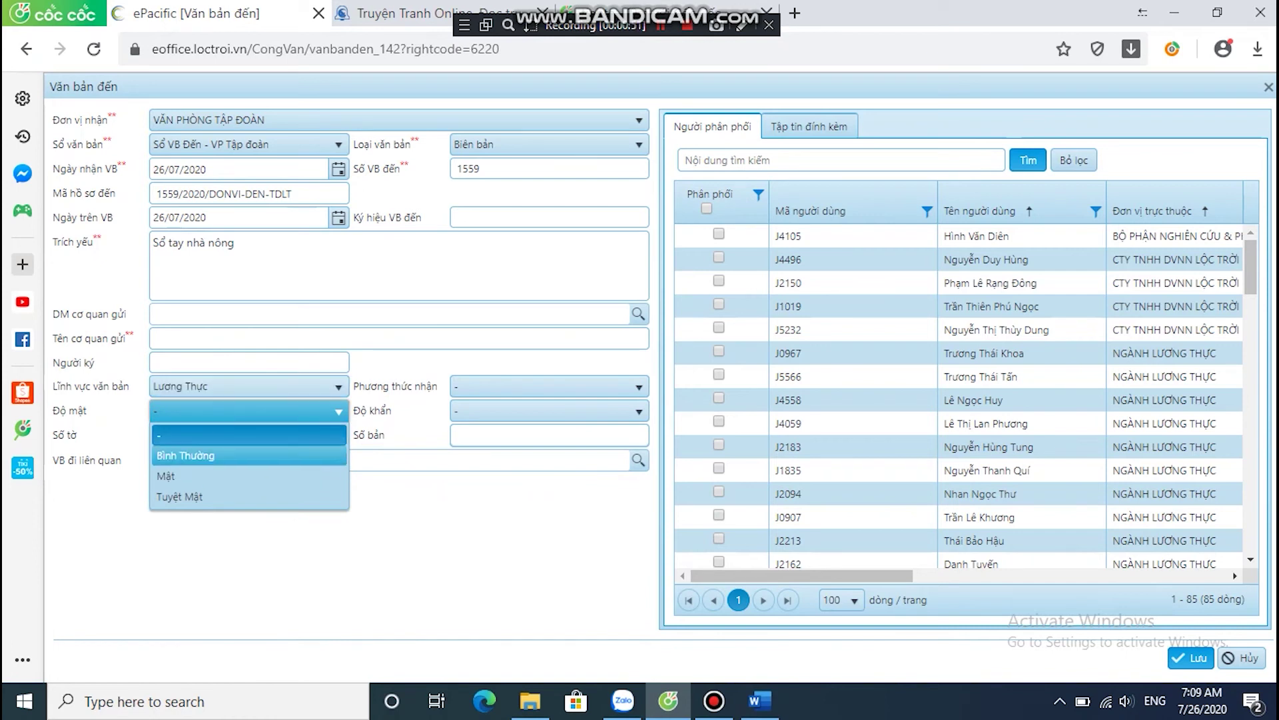
{"action": "left_click", "coordinate": [248, 456]}
{"action": "left_click", "coordinate": [548, 411]}
{"action": "left_click", "coordinate": [548, 455]}
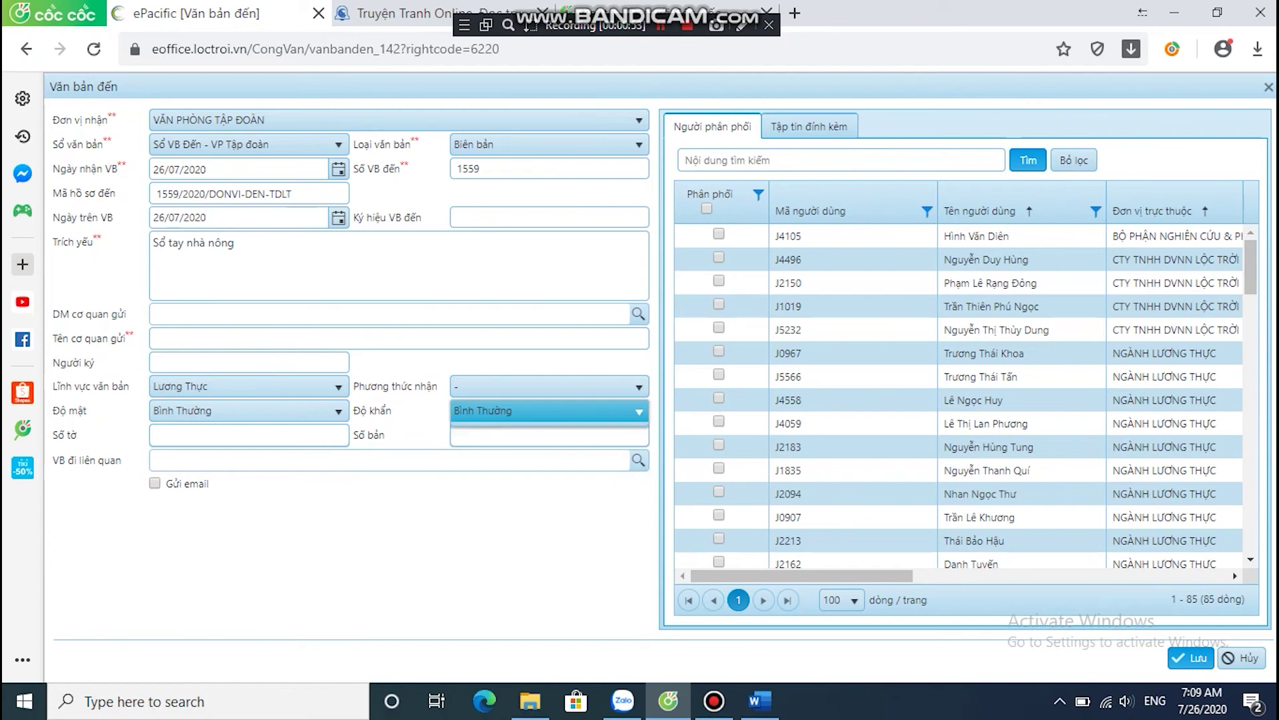
{"action": "left_click", "coordinate": [549, 387]}
{"action": "left_click", "coordinate": [548, 431]}
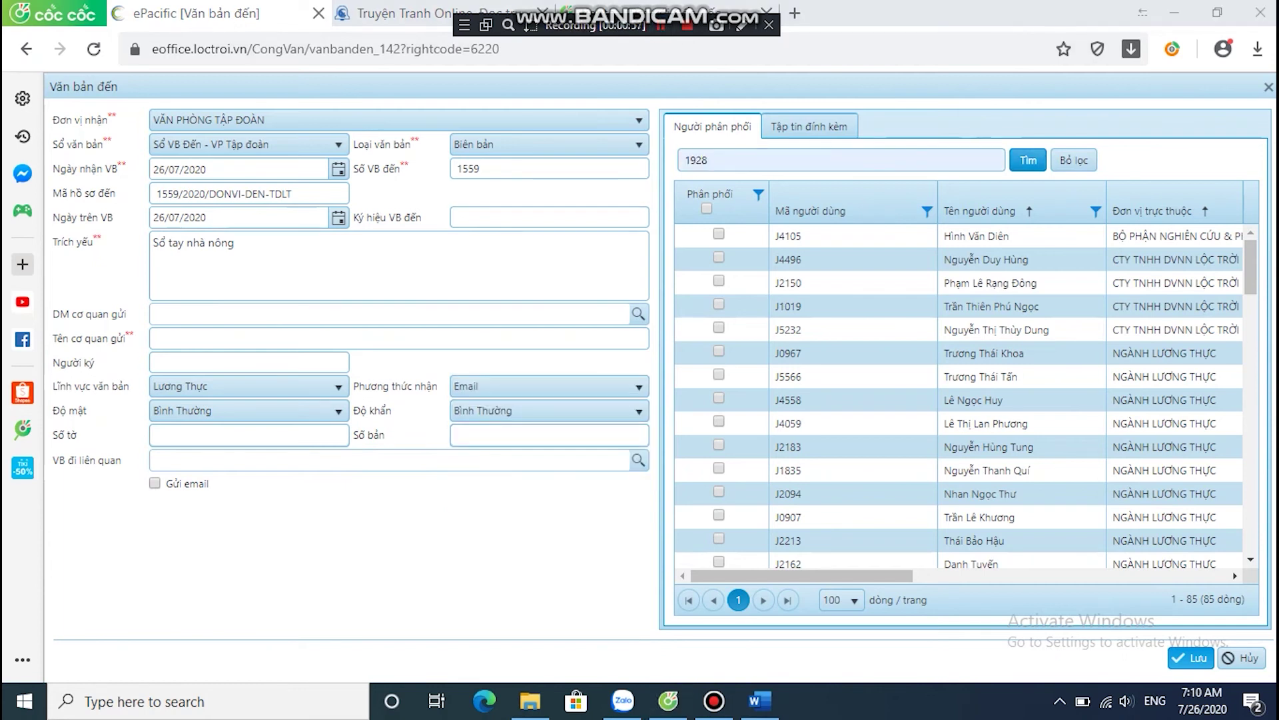
Search Người phân phối by employee code, mark the matching employee as distributor and clear the filter.
{"action": "key", "text": "Return"}
{"action": "left_click", "coordinate": [718, 234]}
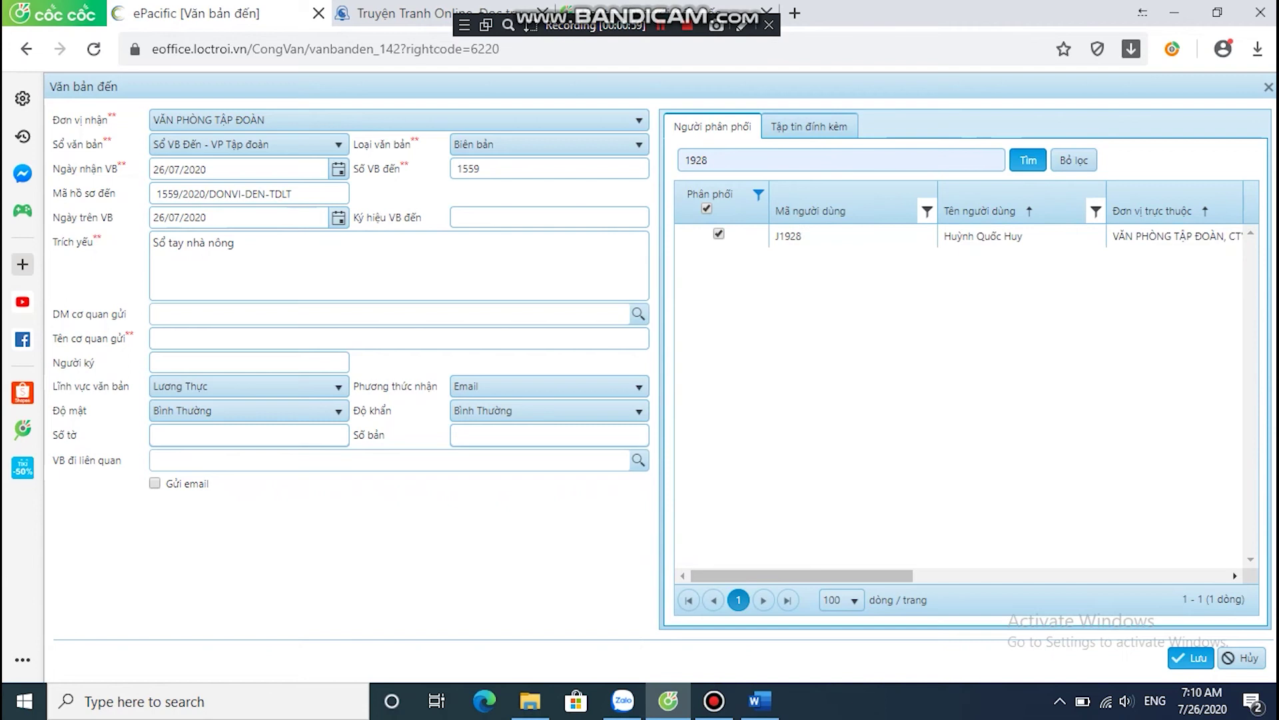
{"action": "left_click", "coordinate": [1073, 160]}
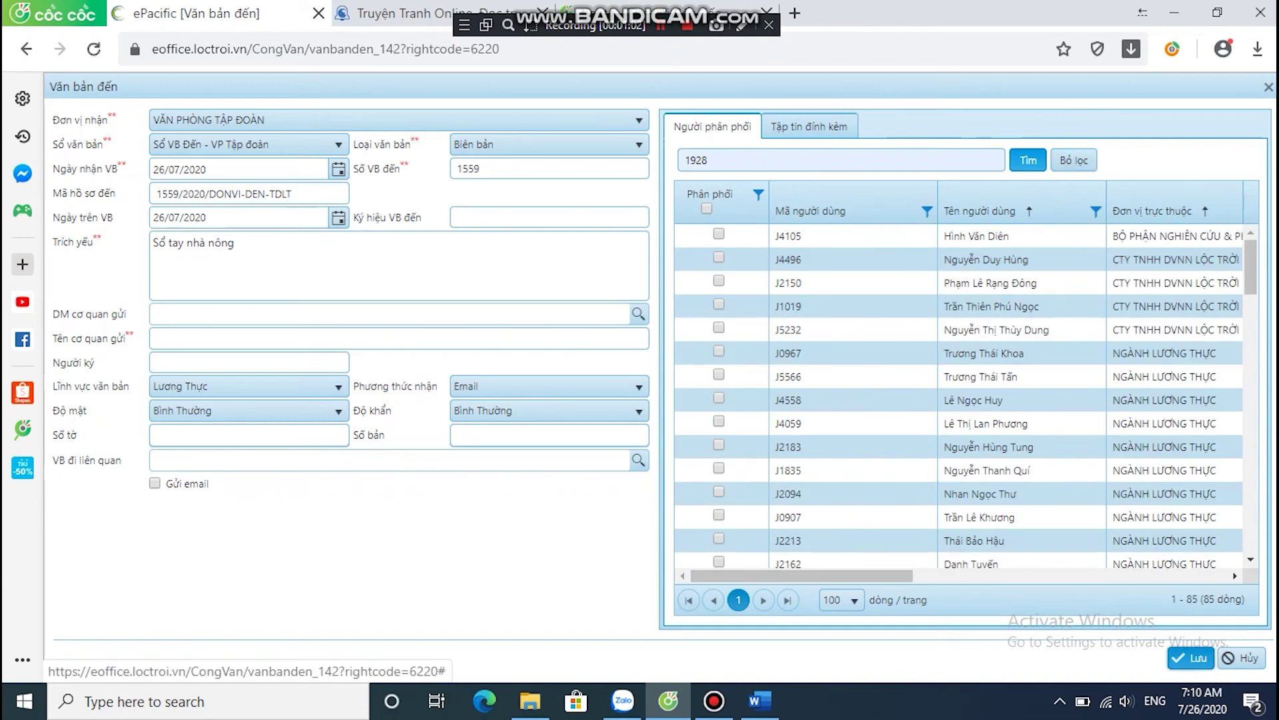
Try to save the document, and fill in "Nội bộ Ban Hành Chính" as the sending organisation's name.
{"action": "left_click", "coordinate": [1190, 657]}
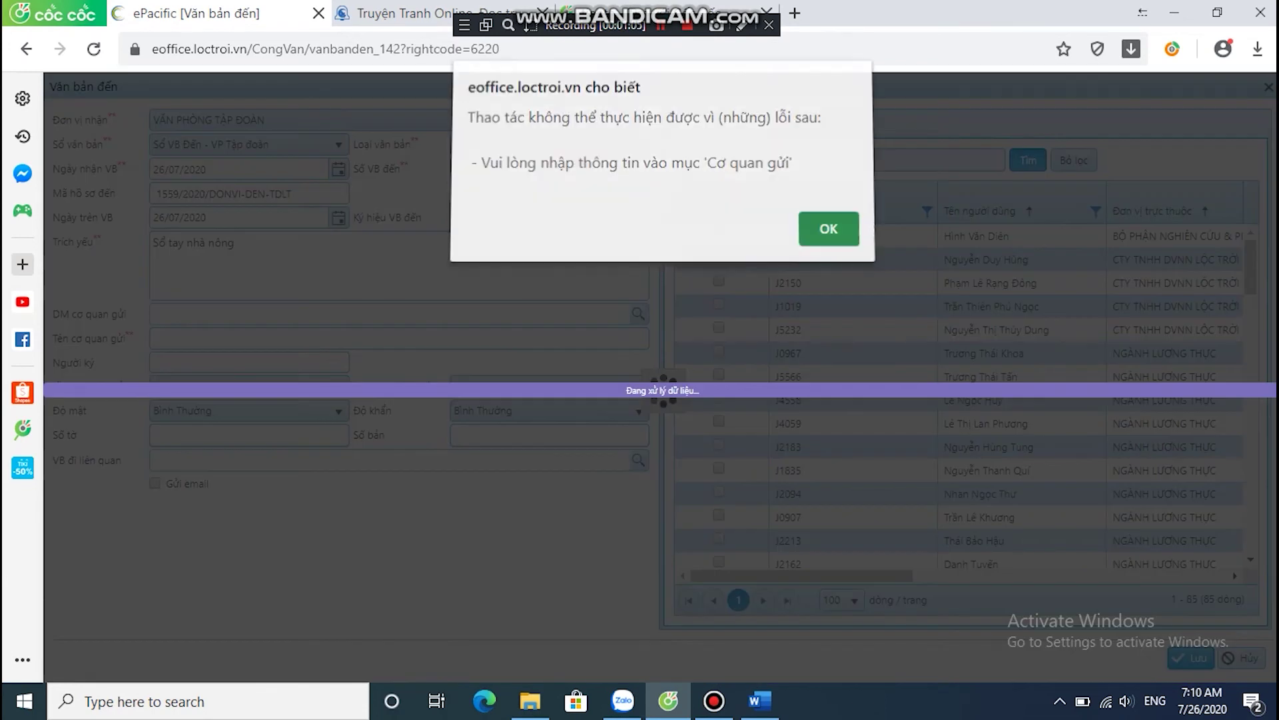
{"action": "left_click", "coordinate": [825, 234]}
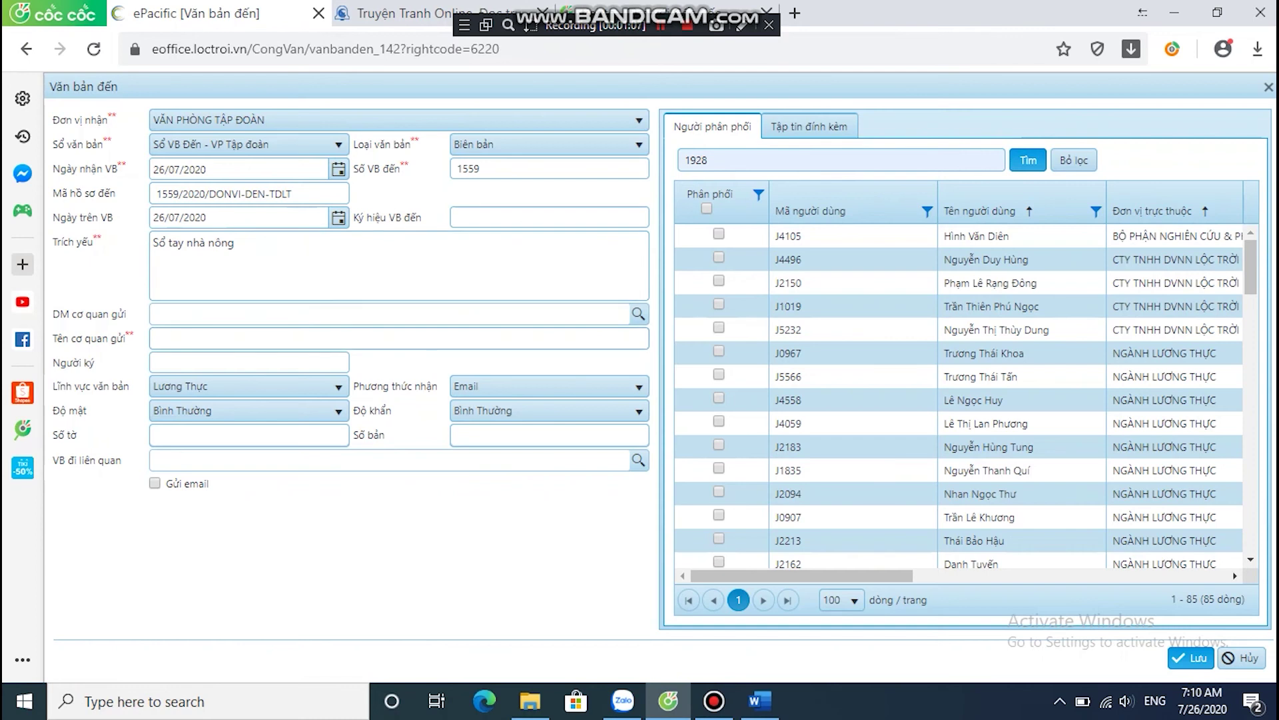
{"action": "left_click", "coordinate": [157, 338]}
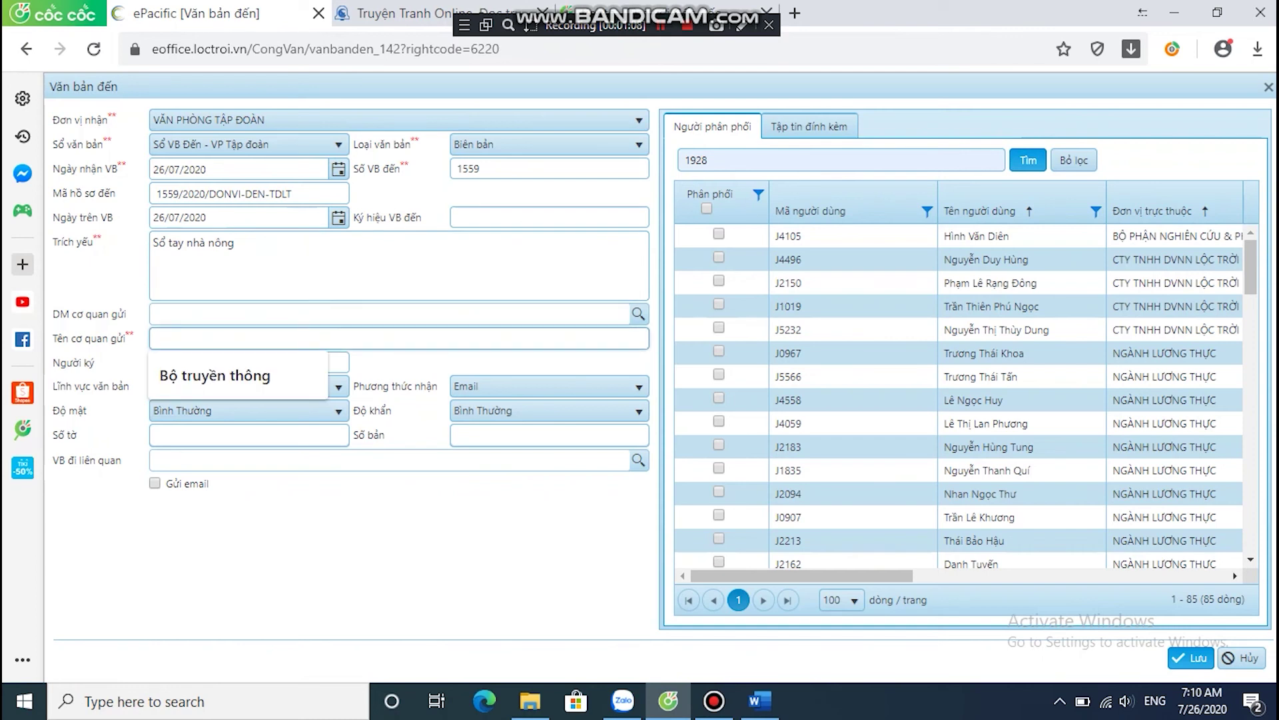
{"action": "type", "text": "No"}
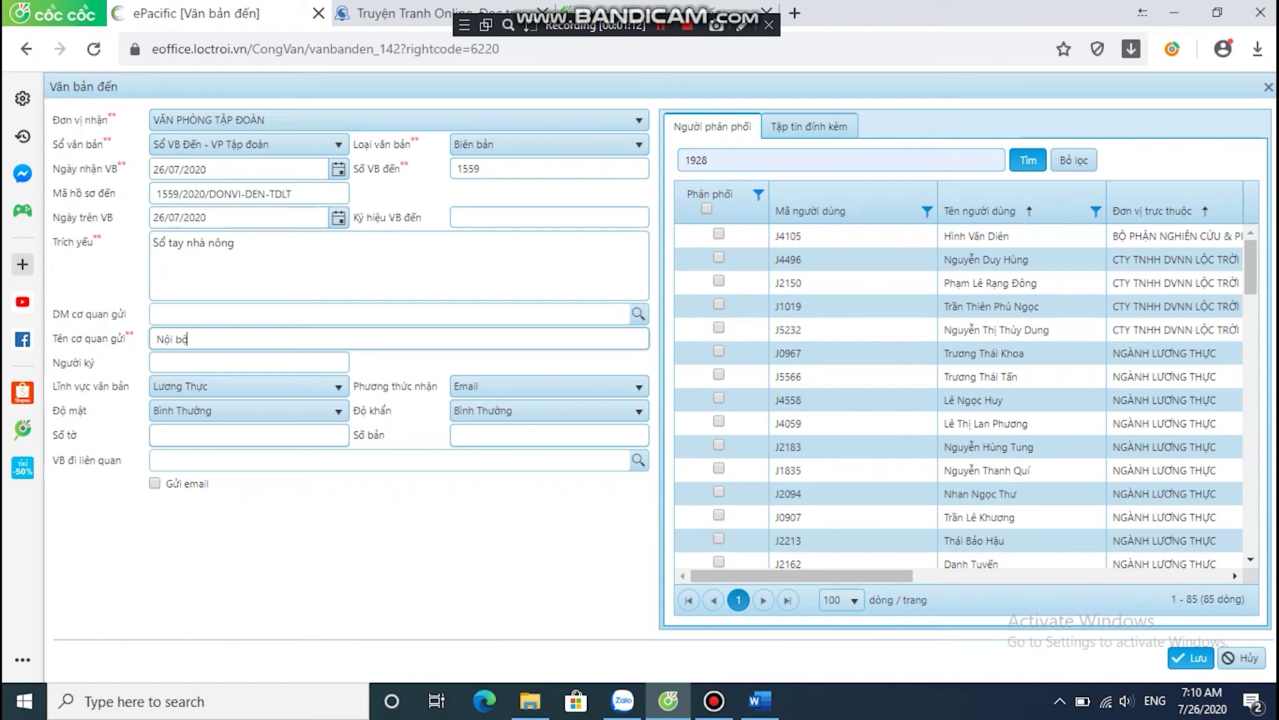
{"action": "type", "text": "ội bộ Ban Hành Chinh"}
Attach the DOCX file beginning "HƯỚNG DẪN THAO TÁC TRÊN EOF" and save the incoming document.
{"action": "left_click", "coordinate": [809, 125]}
{"action": "left_click", "coordinate": [721, 168]}
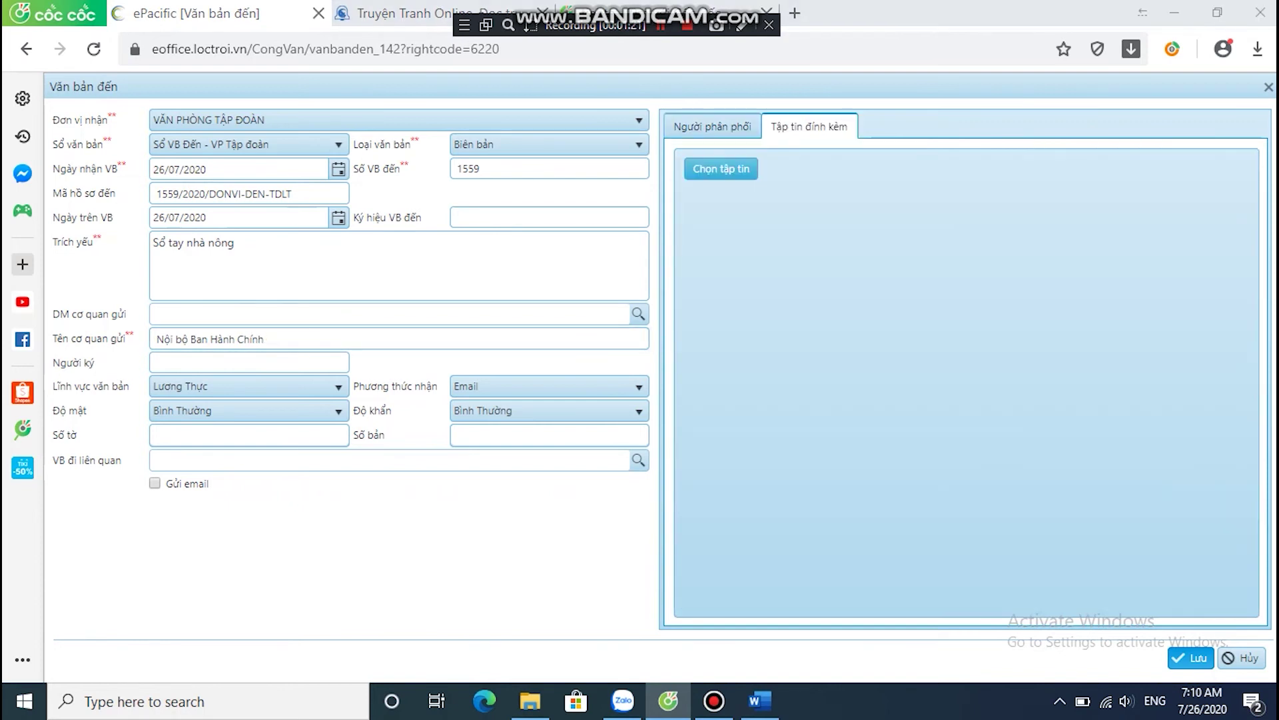
{"action": "double_click", "coordinate": [293, 162]}
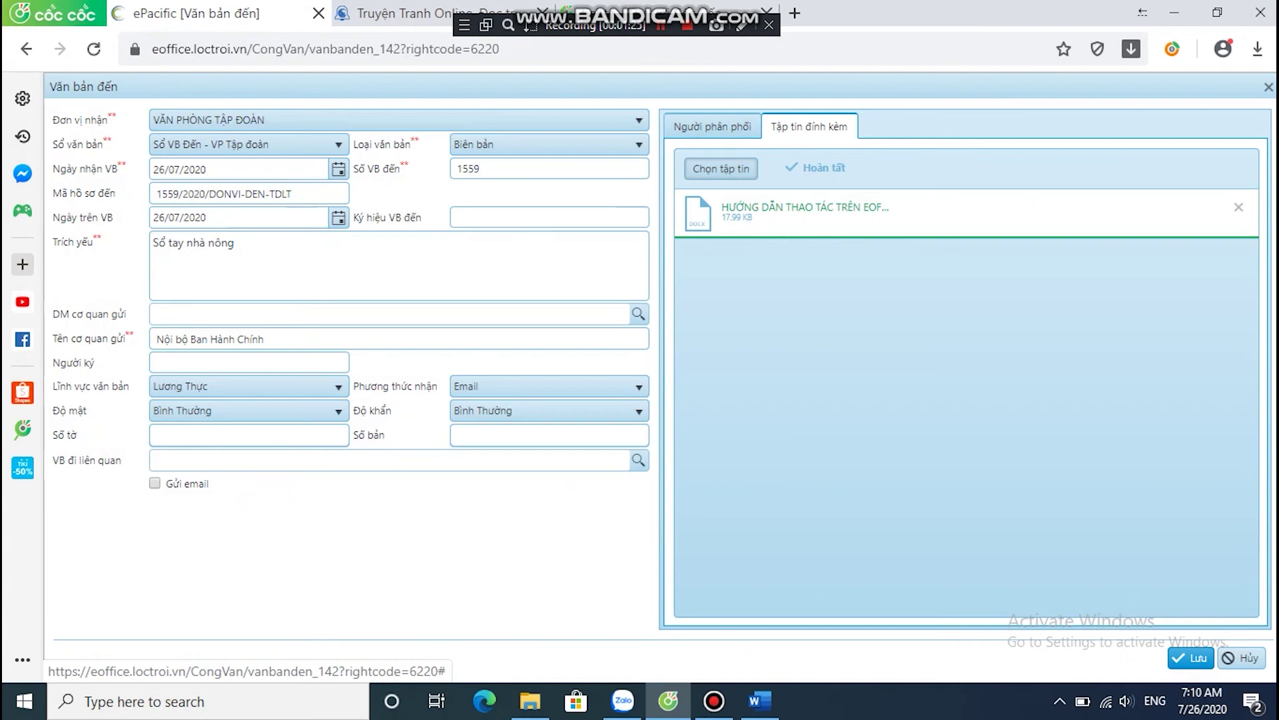
{"action": "left_click", "coordinate": [1190, 658]}
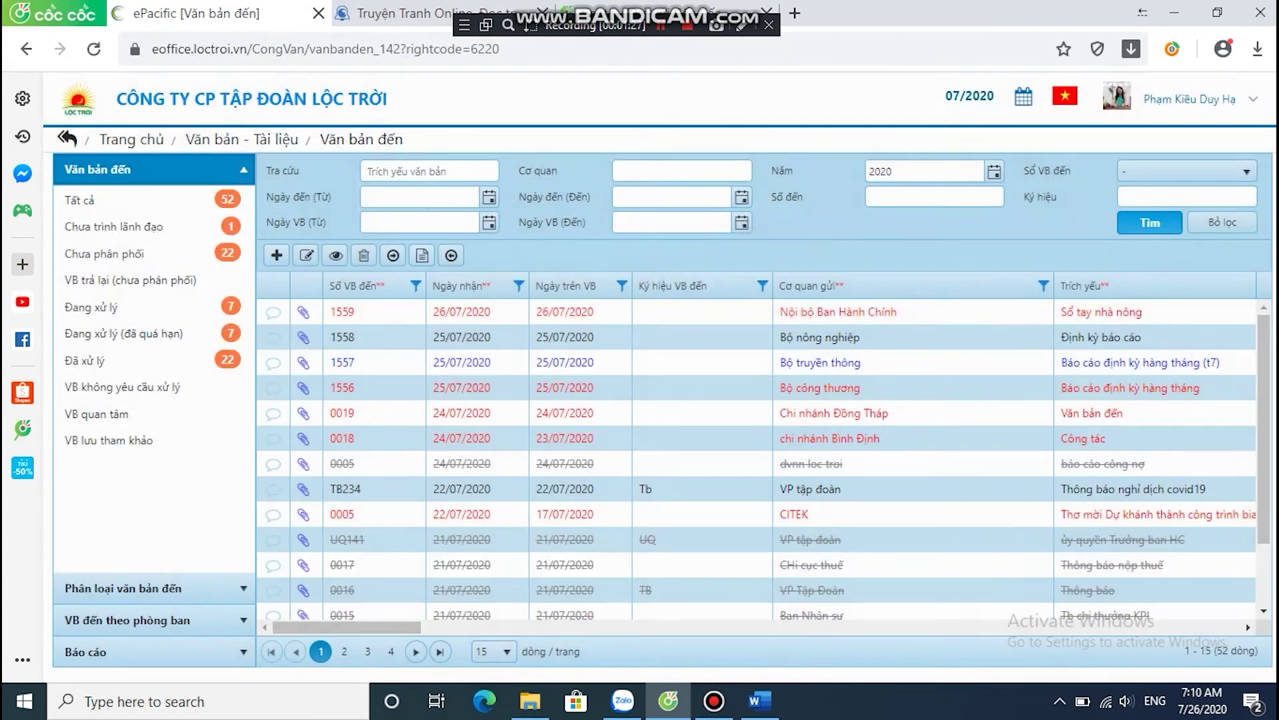
Select document 1559 and, from the distributor's account, open its Phân phối xử lý form.
{"action": "left_click", "coordinate": [837, 311]}
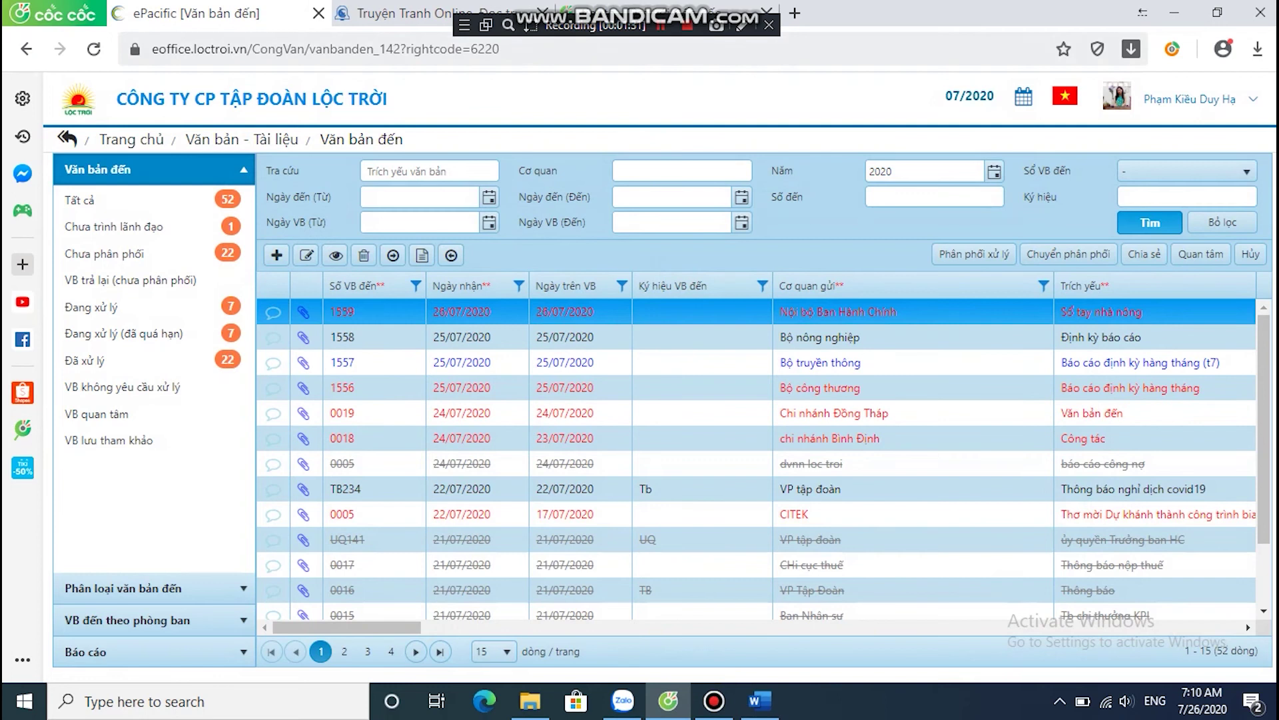
{"action": "key", "text": "shift+F12"}
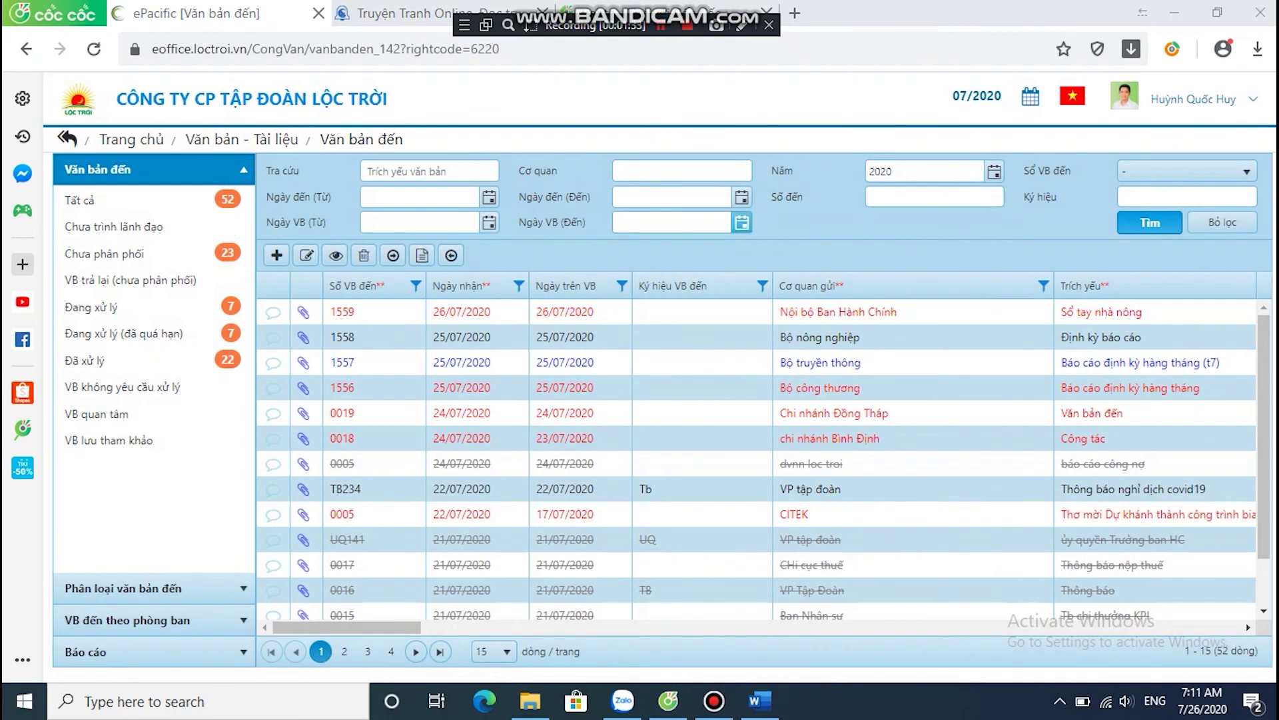
{"action": "left_click", "coordinate": [838, 311]}
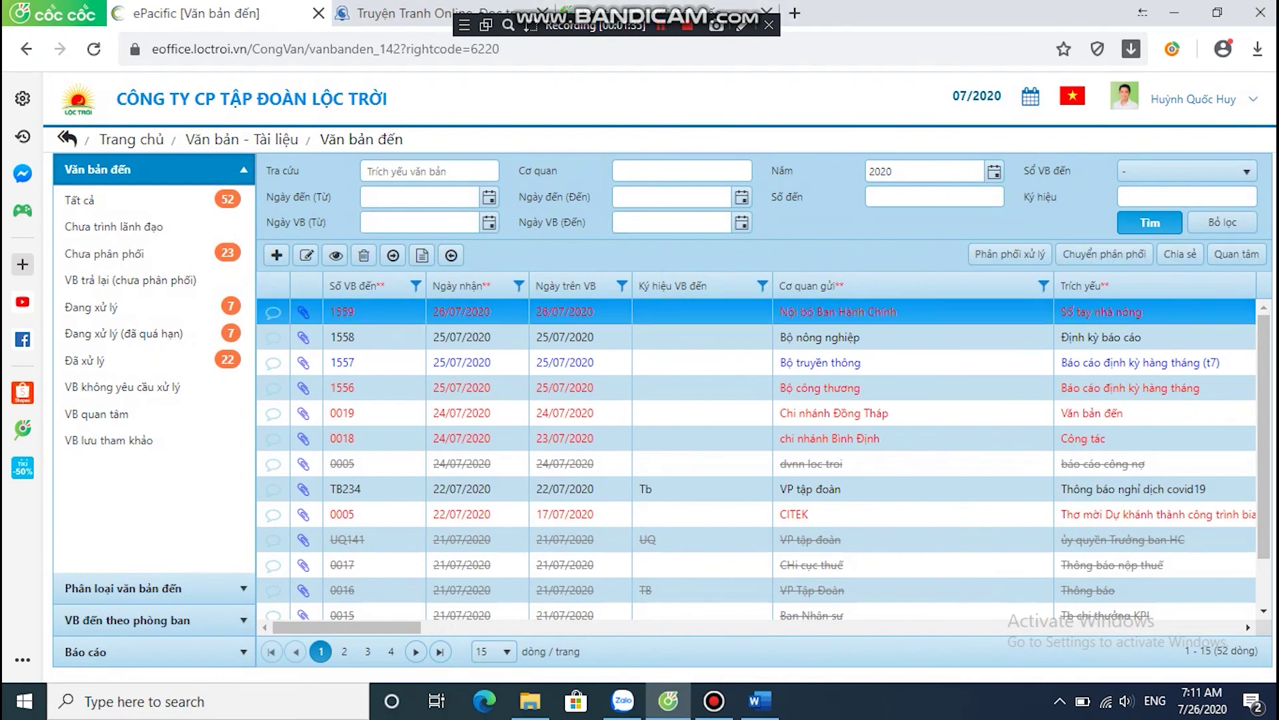
{"action": "left_click", "coordinate": [1010, 254]}
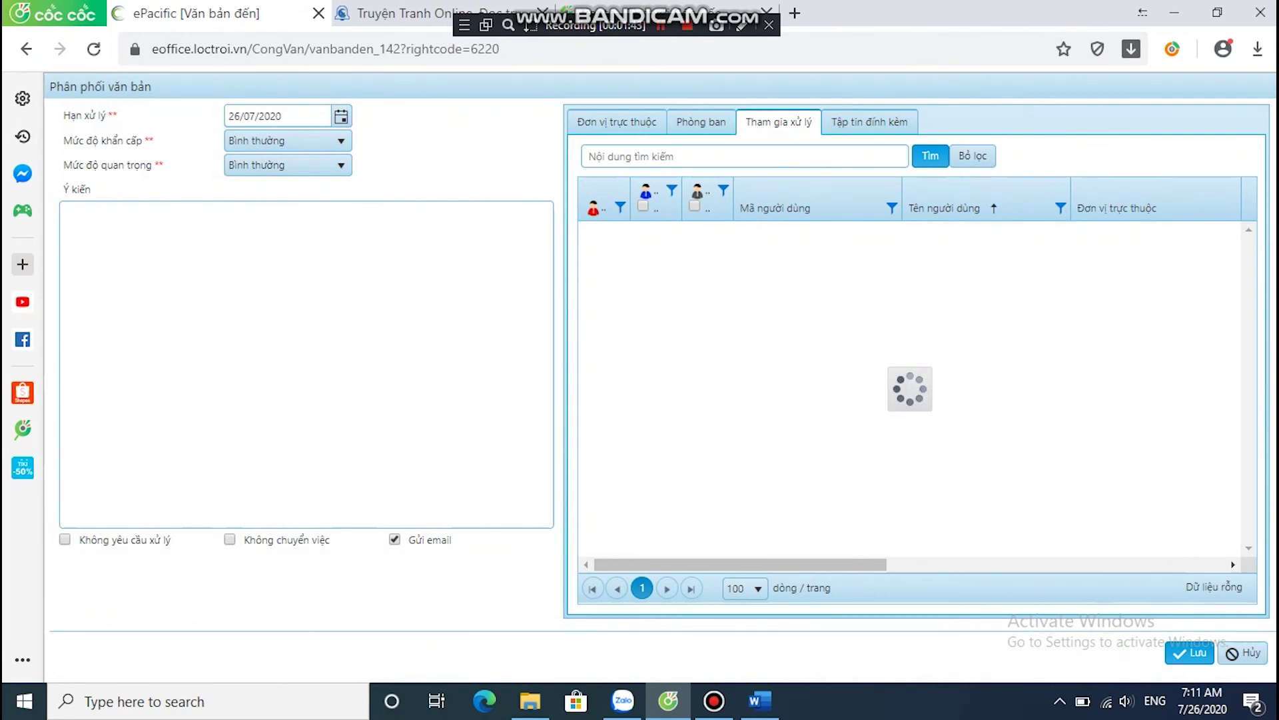
Mark the listed employee directly above the already ticked one as main processor in Tham gia xử lý and turn off Gửi email.
{"action": "left_click", "coordinate": [589, 156]}
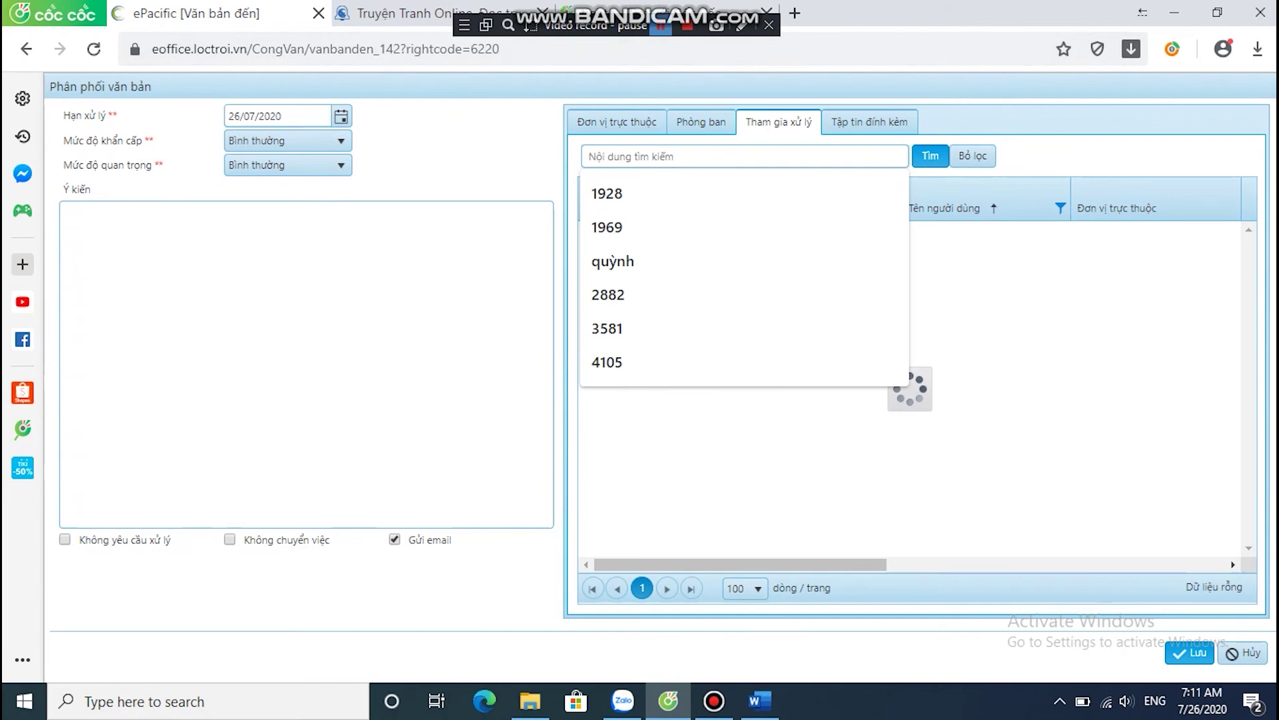
{"action": "left_click", "coordinate": [661, 25]}
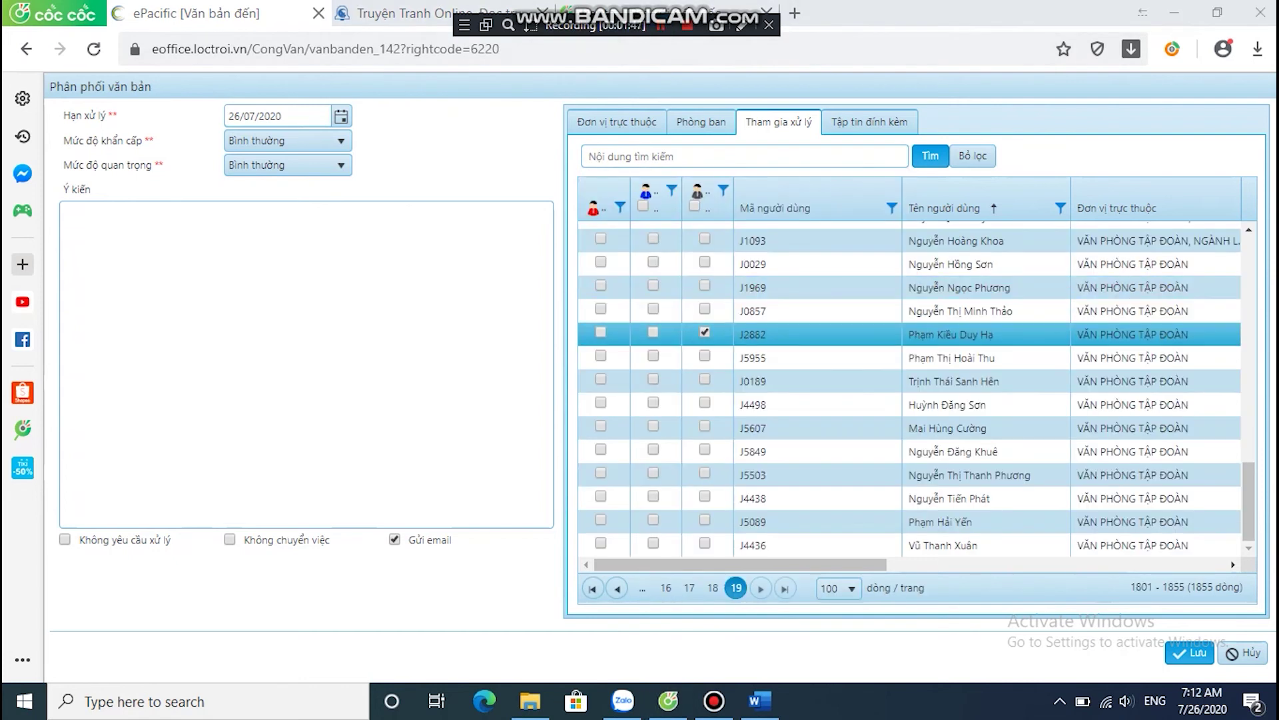
{"action": "key", "text": "Down"}
{"action": "key", "text": "Down"}
{"action": "key", "text": "Down"}
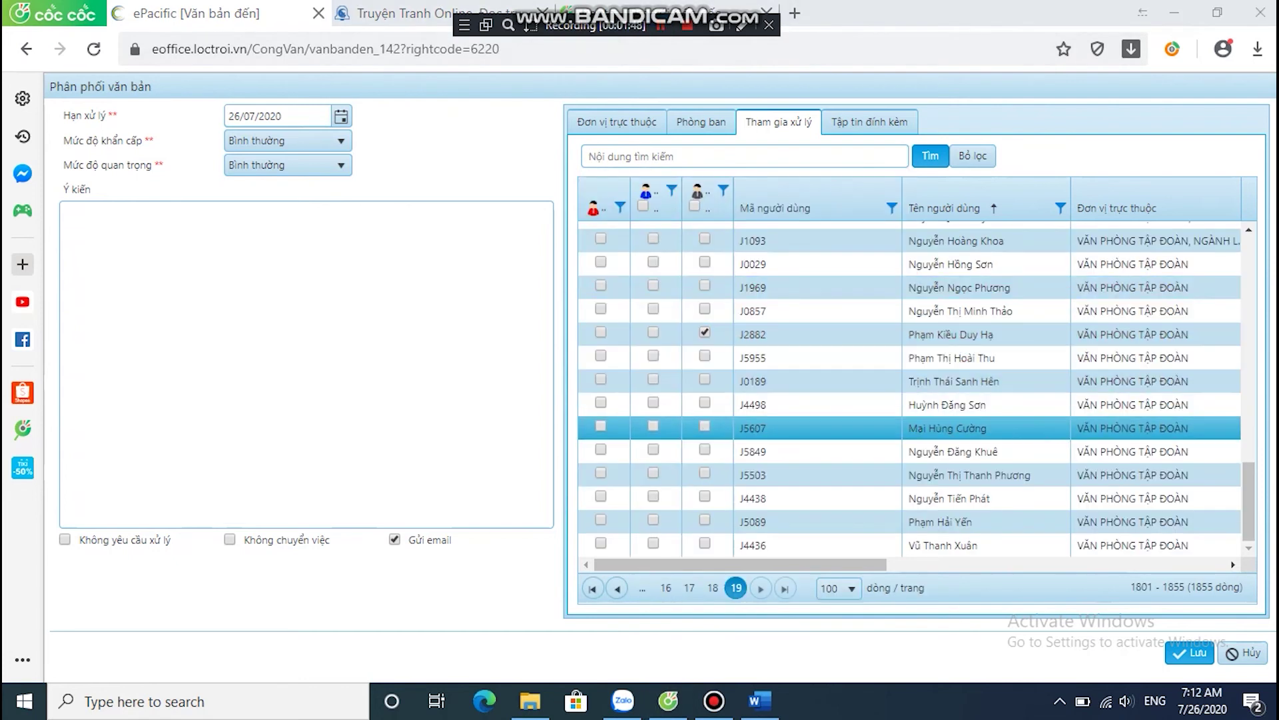
{"action": "left_click", "coordinate": [600, 309]}
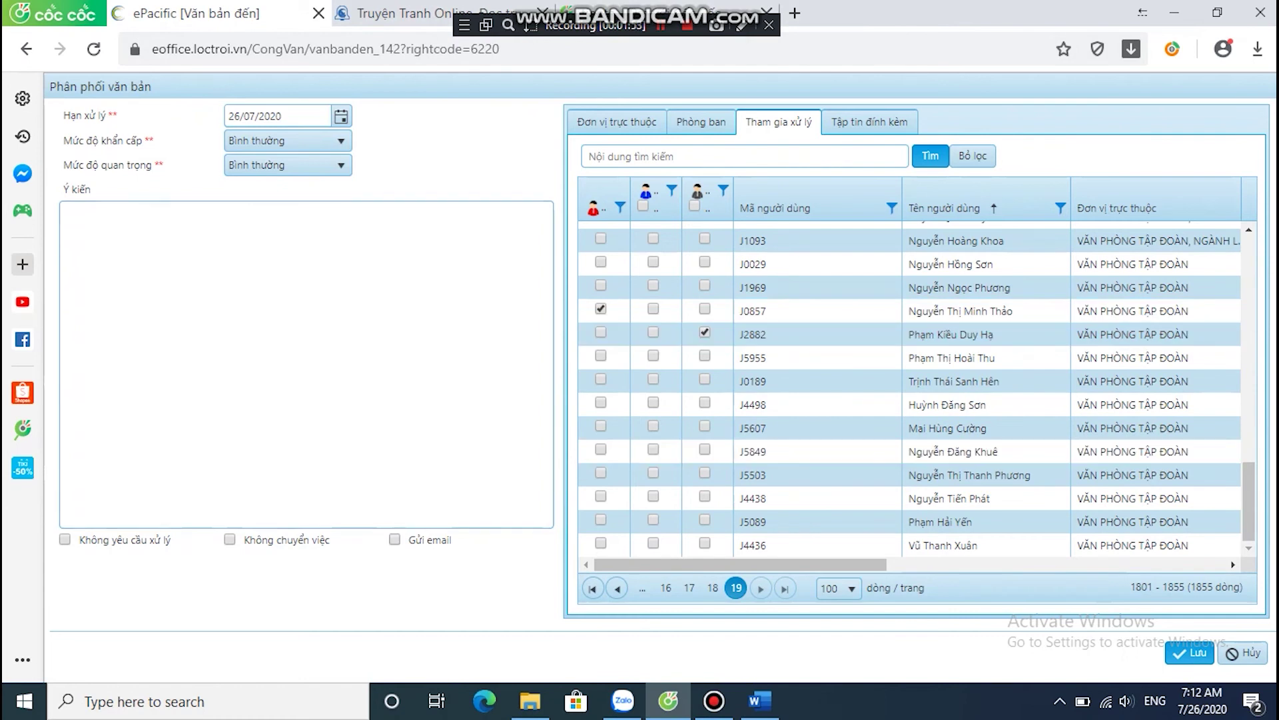
Enter "nhờ chị hỗ trợ" as the distribution's Ý kiến.
{"action": "left_click", "coordinate": [64, 213]}
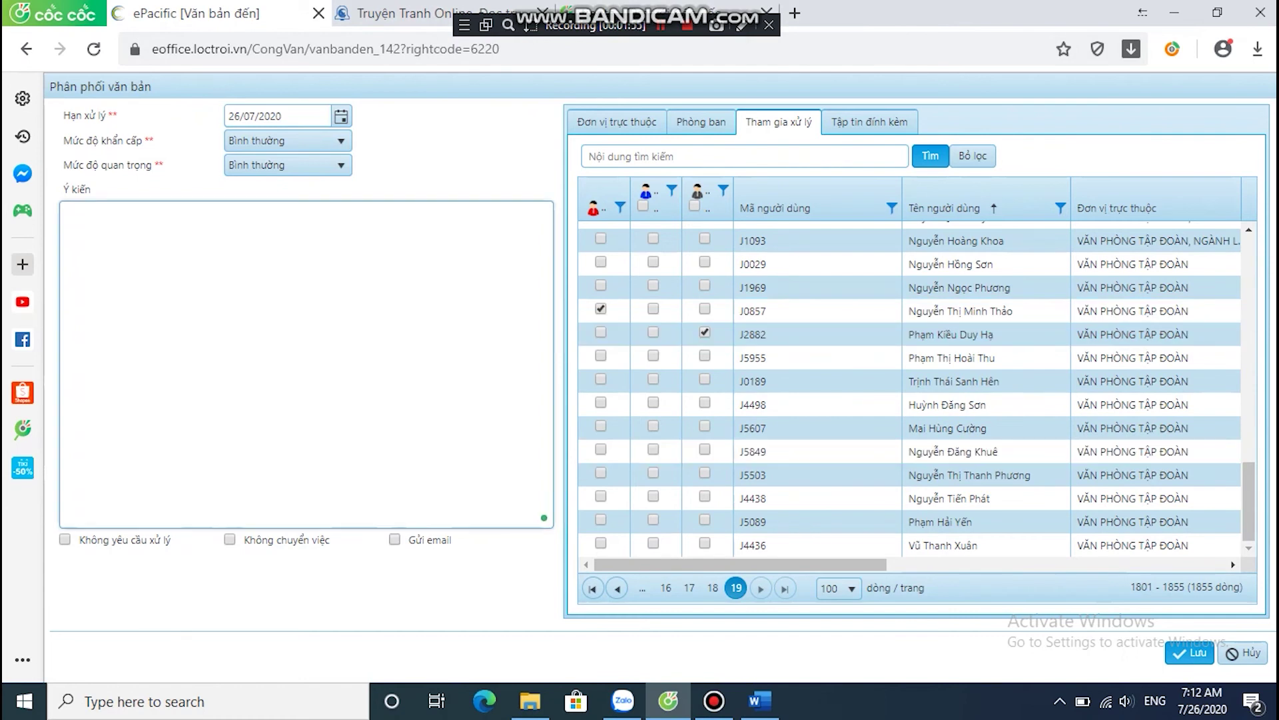
{"action": "type", "text": "nho vhi"}
{"action": "key", "text": "BackSpace"}
{"action": "key", "text": "BackSpace"}
{"action": "key", "text": "BackSpace"}
{"action": "key", "text": "BackSpace"}
{"action": "type", "text": "chị hồ"}
{"action": "type", "text": "x trow"}
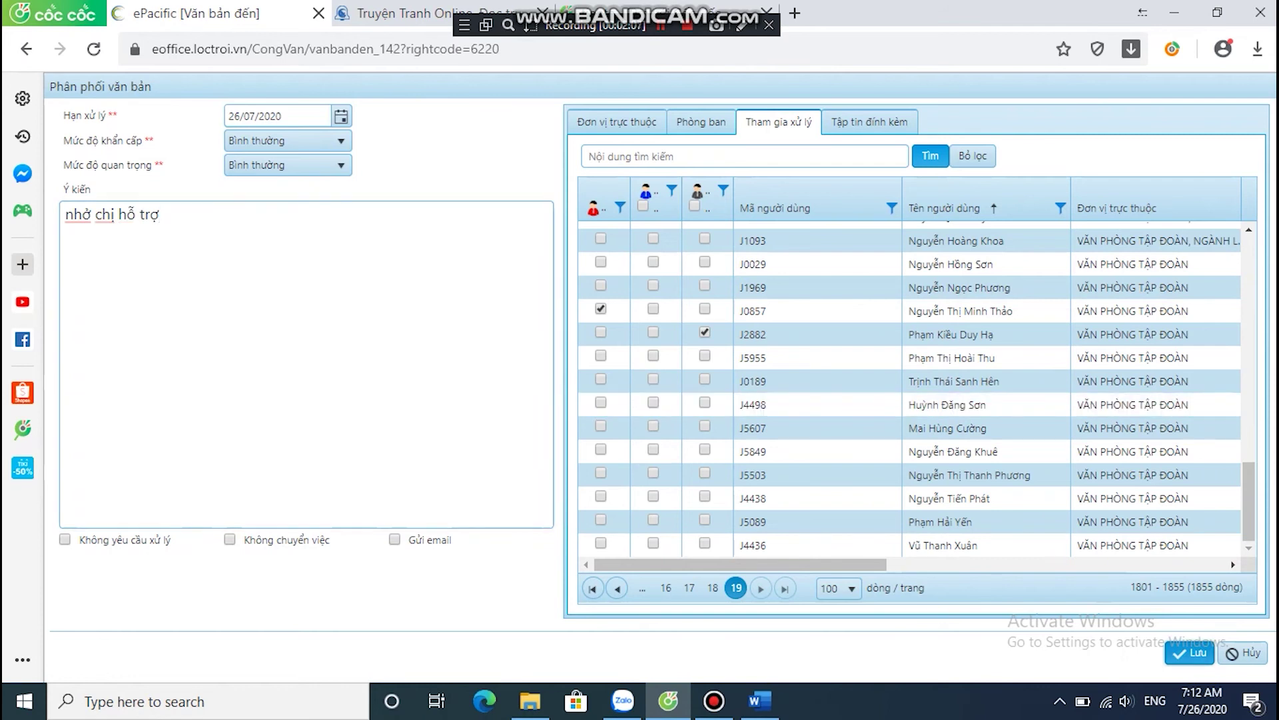
Save the distribution of the incoming document and select document 1559 in the Văn bản đến list.
{"action": "left_click", "coordinate": [1189, 653]}
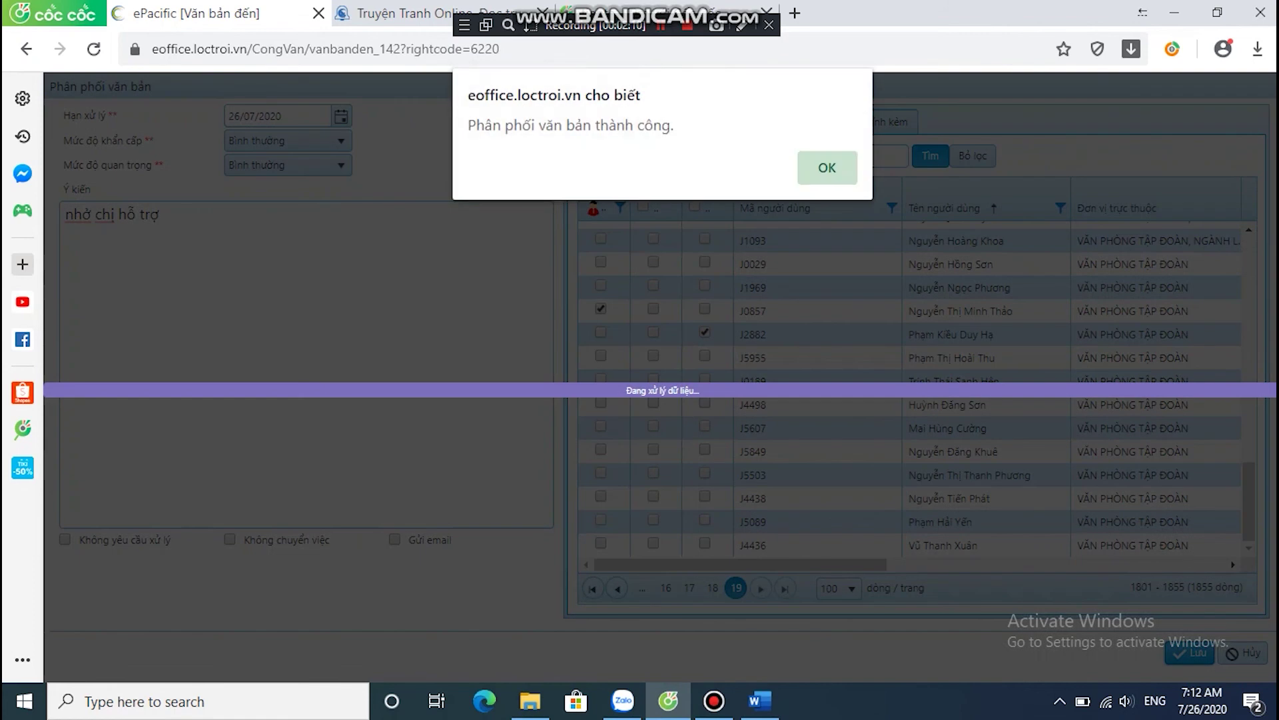
{"action": "left_click", "coordinate": [827, 167]}
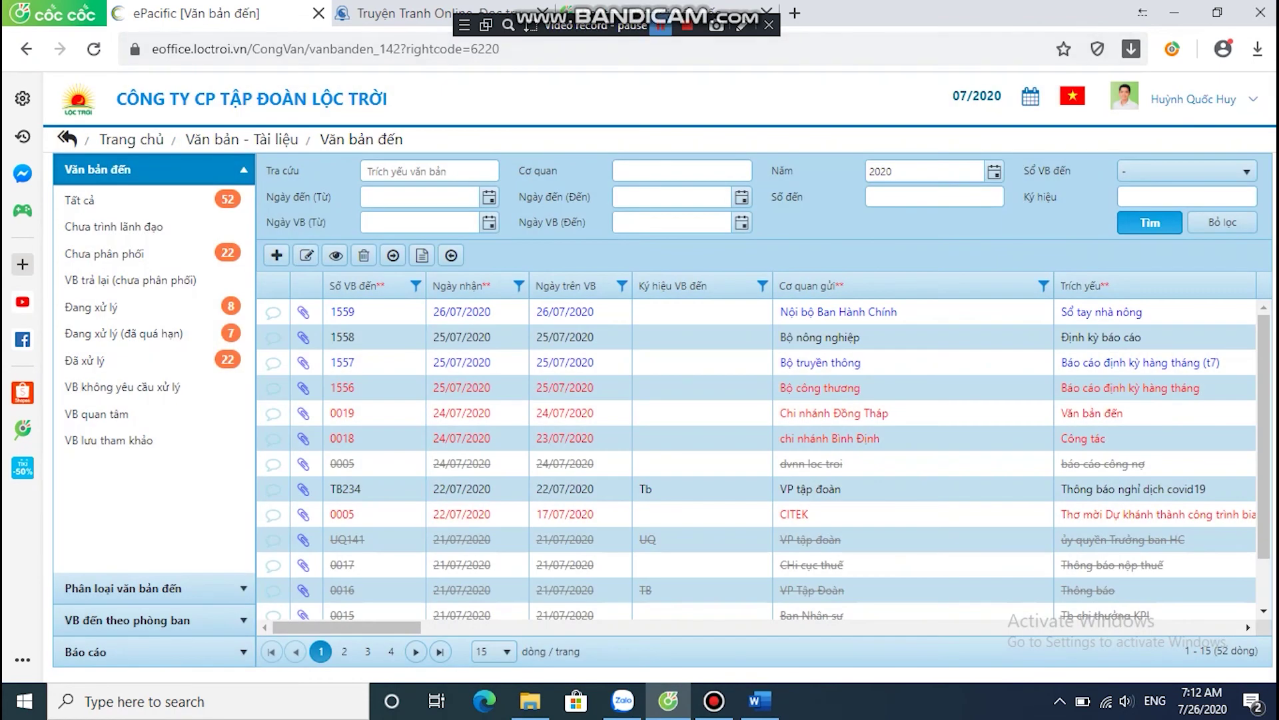
{"action": "key", "text": "shift+F12"}
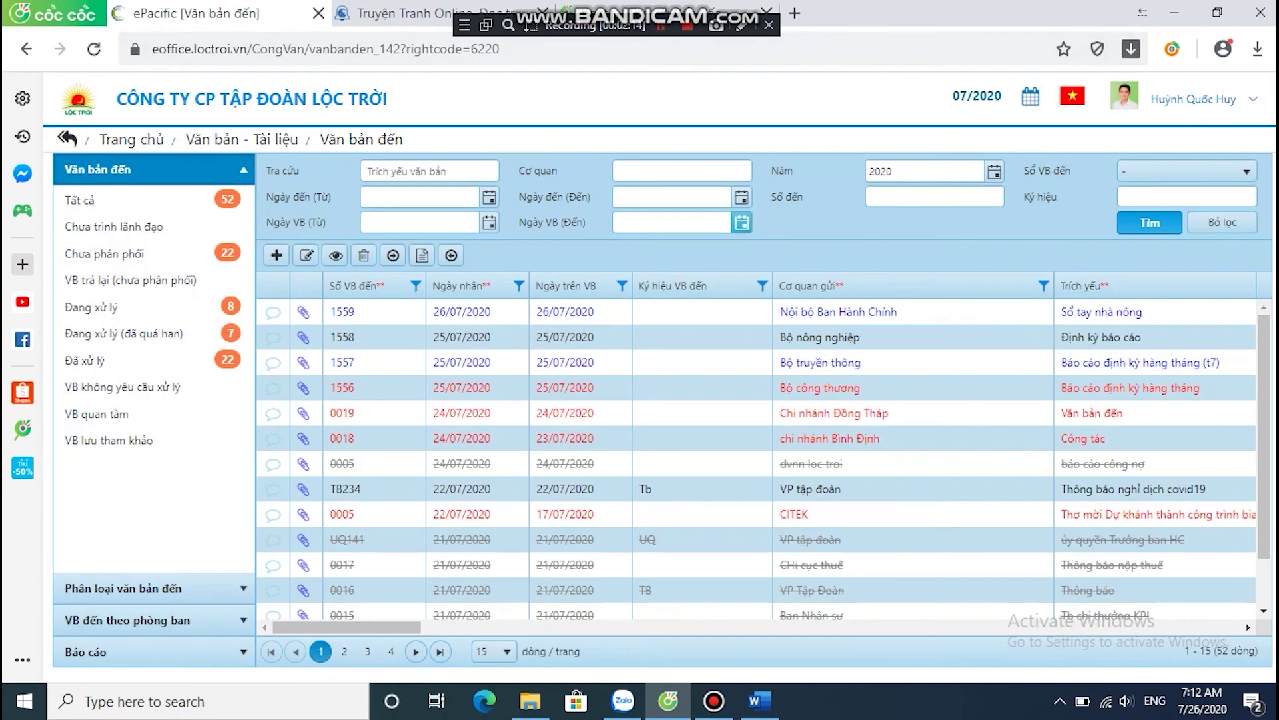
{"action": "left_click", "coordinate": [700, 311]}
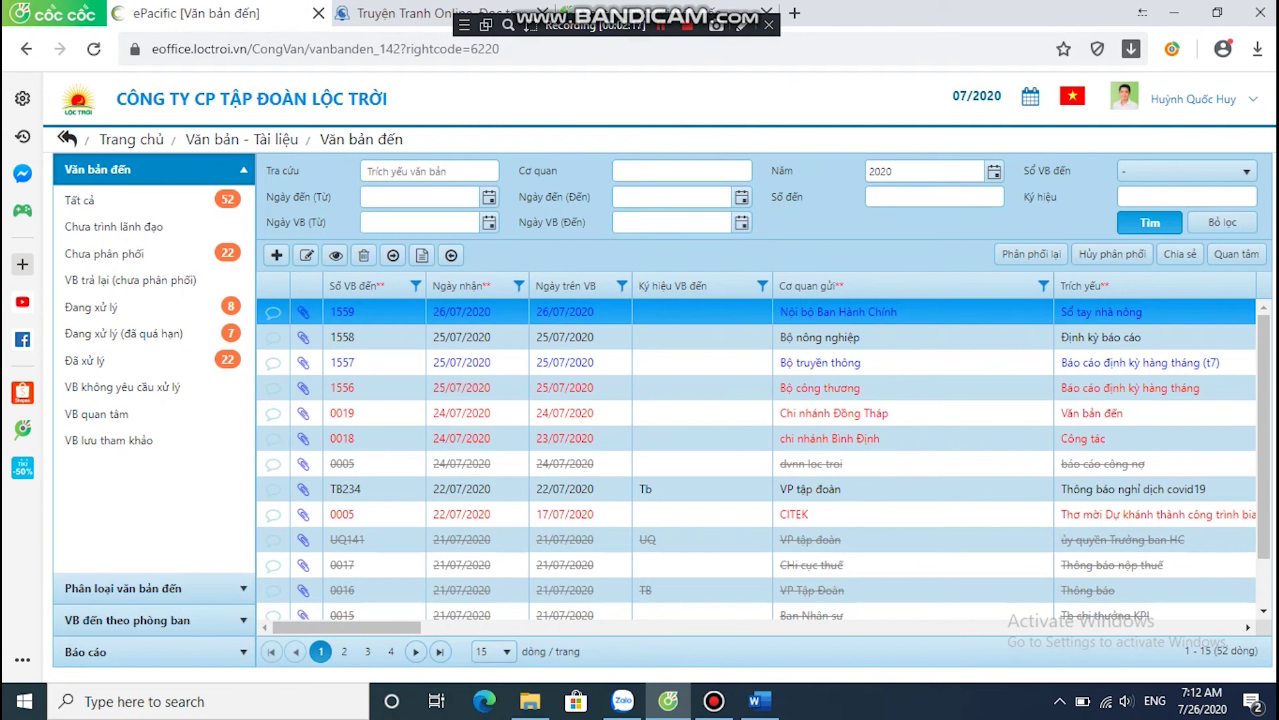
From the main processor's account, open Công việc của tôi and select the document task "Sổ tay nhà nông".
{"action": "left_click", "coordinate": [661, 25]}
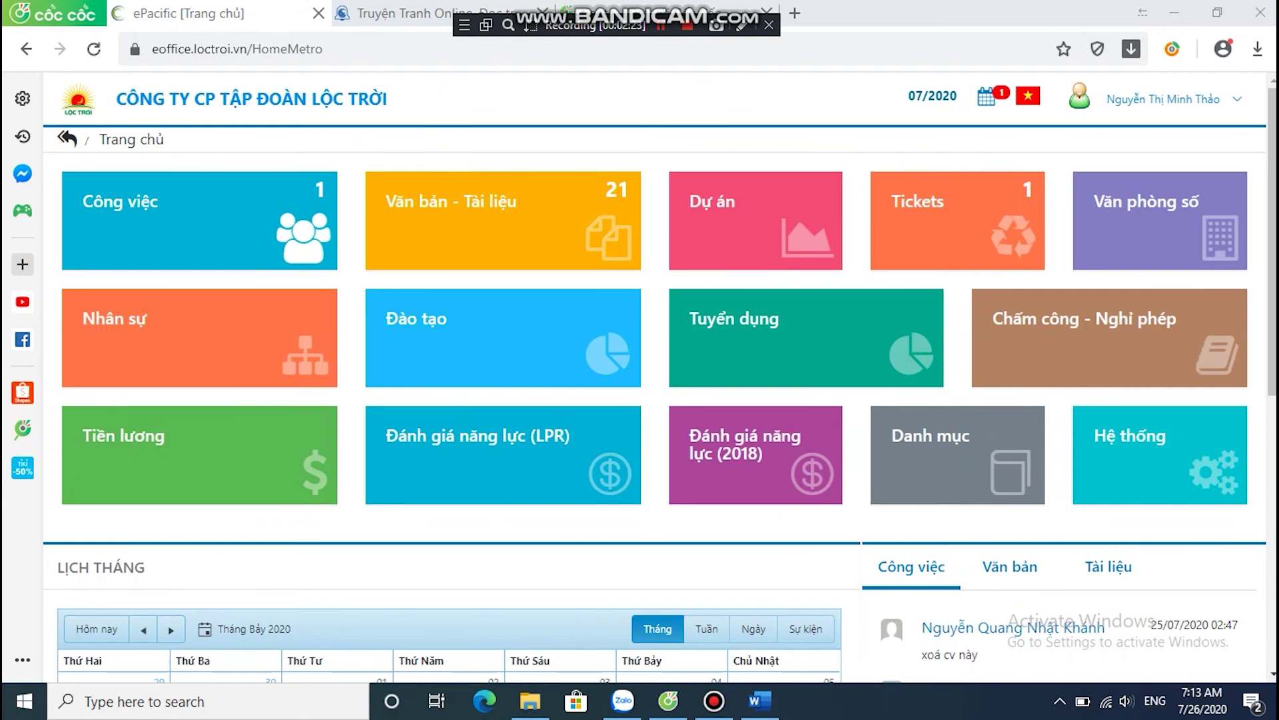
{"action": "left_click", "coordinate": [199, 220]}
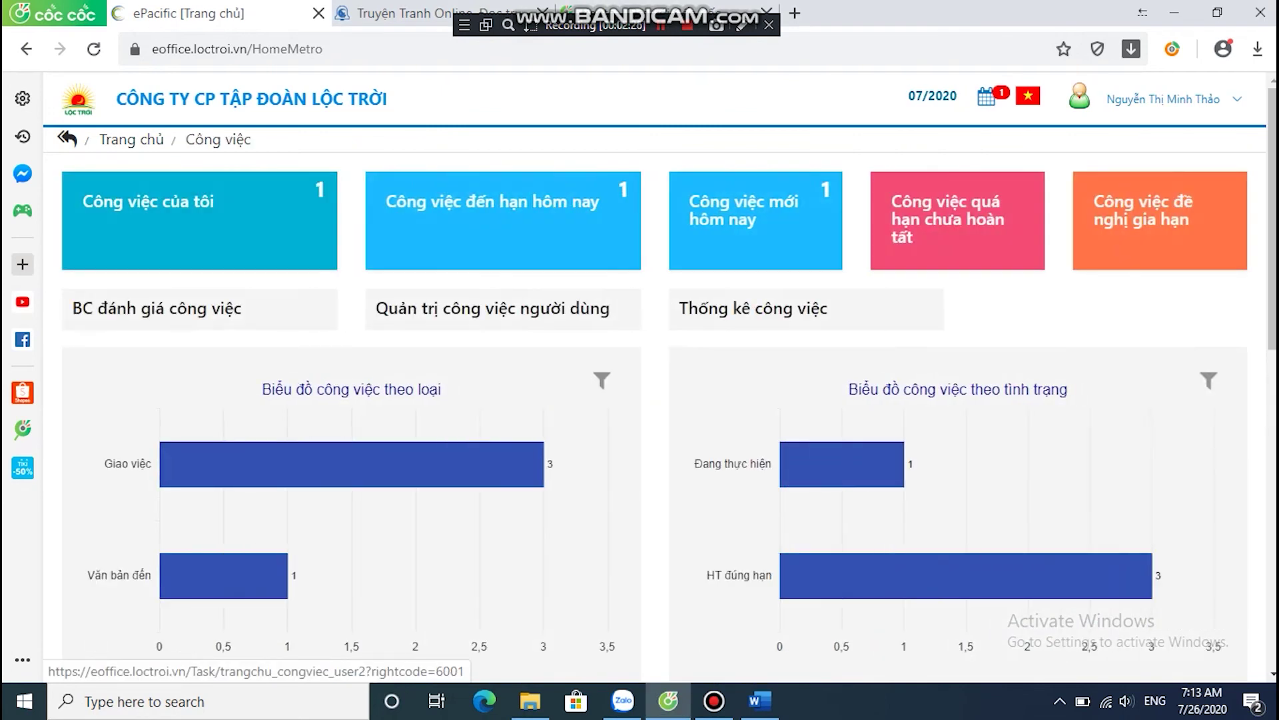
{"action": "left_click", "coordinate": [199, 220]}
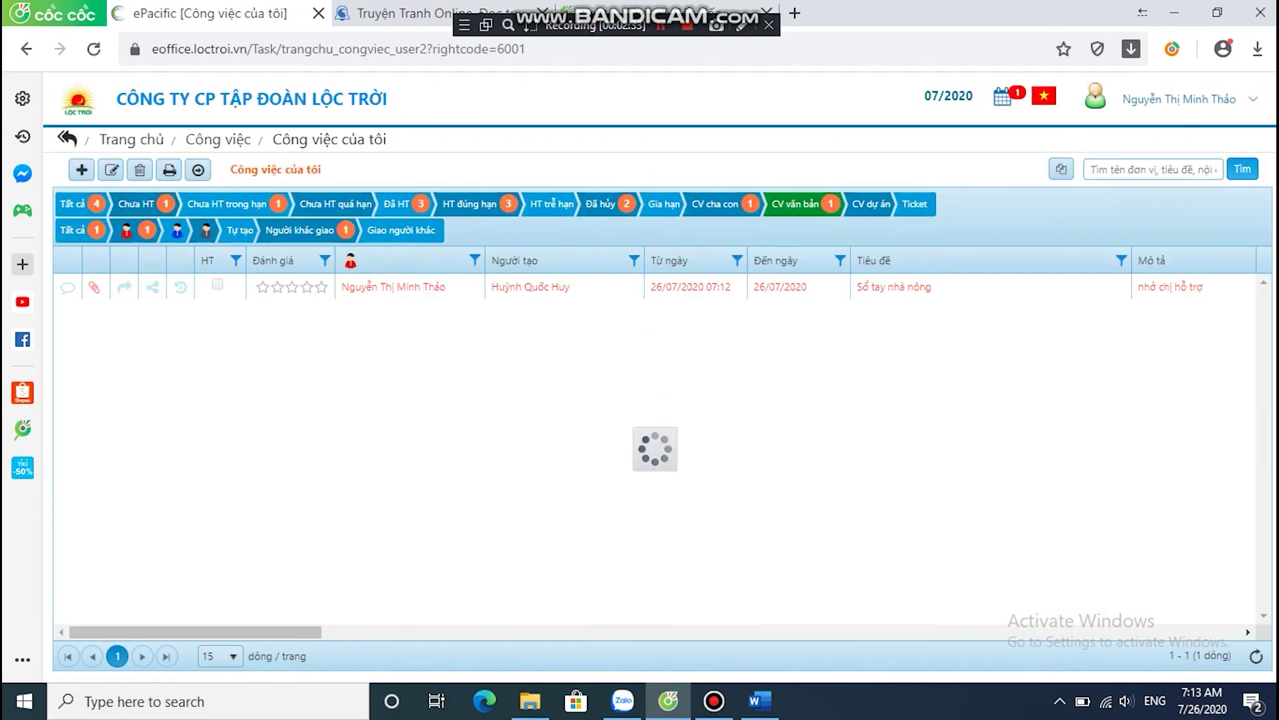
{"action": "left_click", "coordinate": [655, 287]}
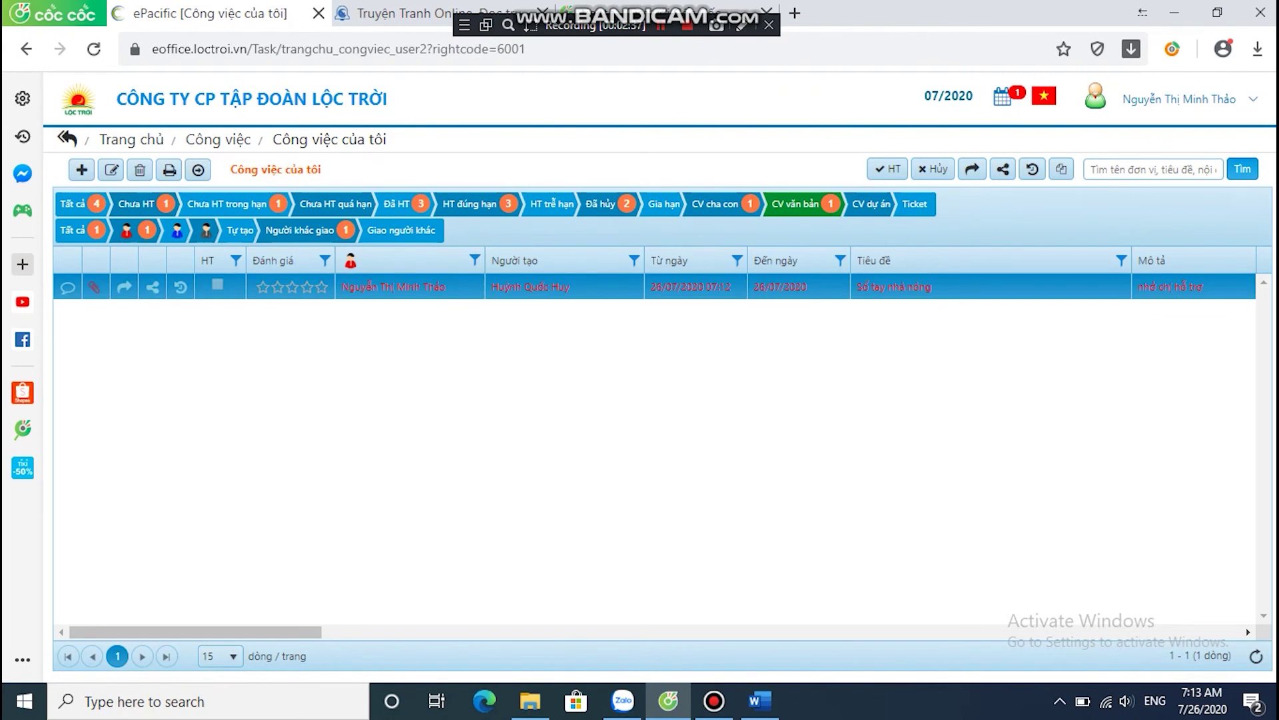
{"action": "left_click", "coordinate": [889, 168]}
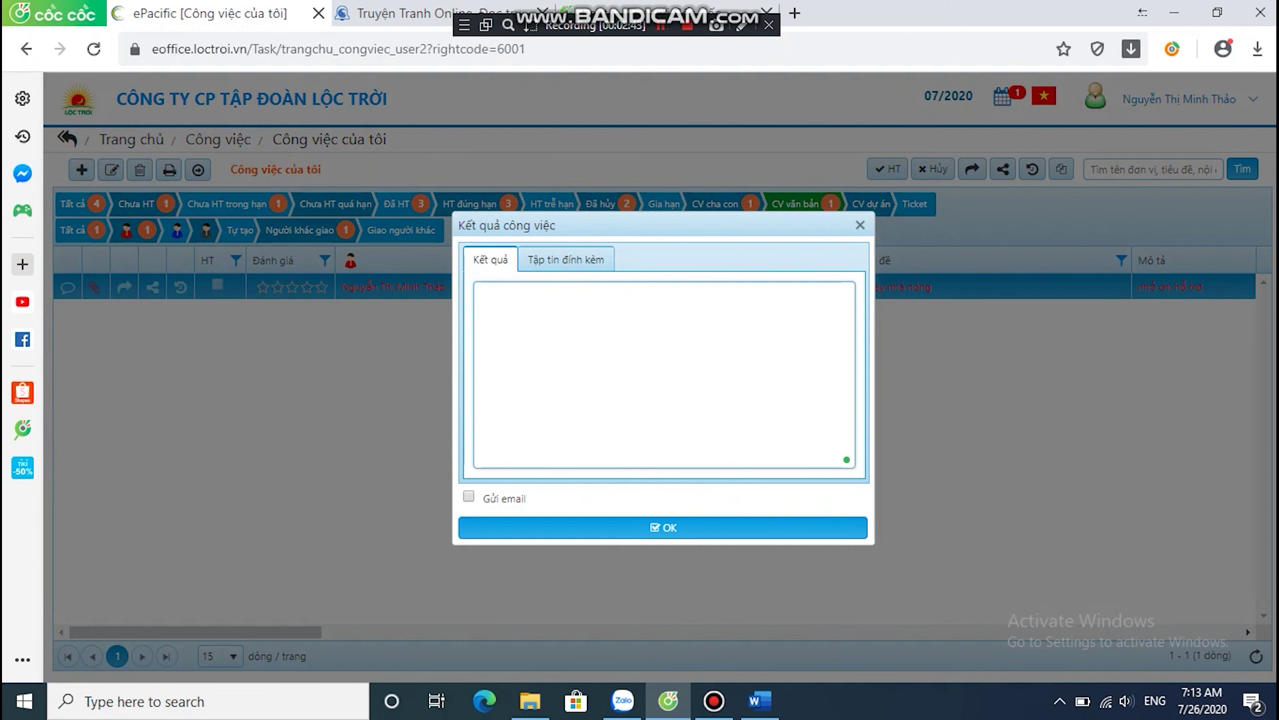
{"action": "type", "text": "Đã gặp"}
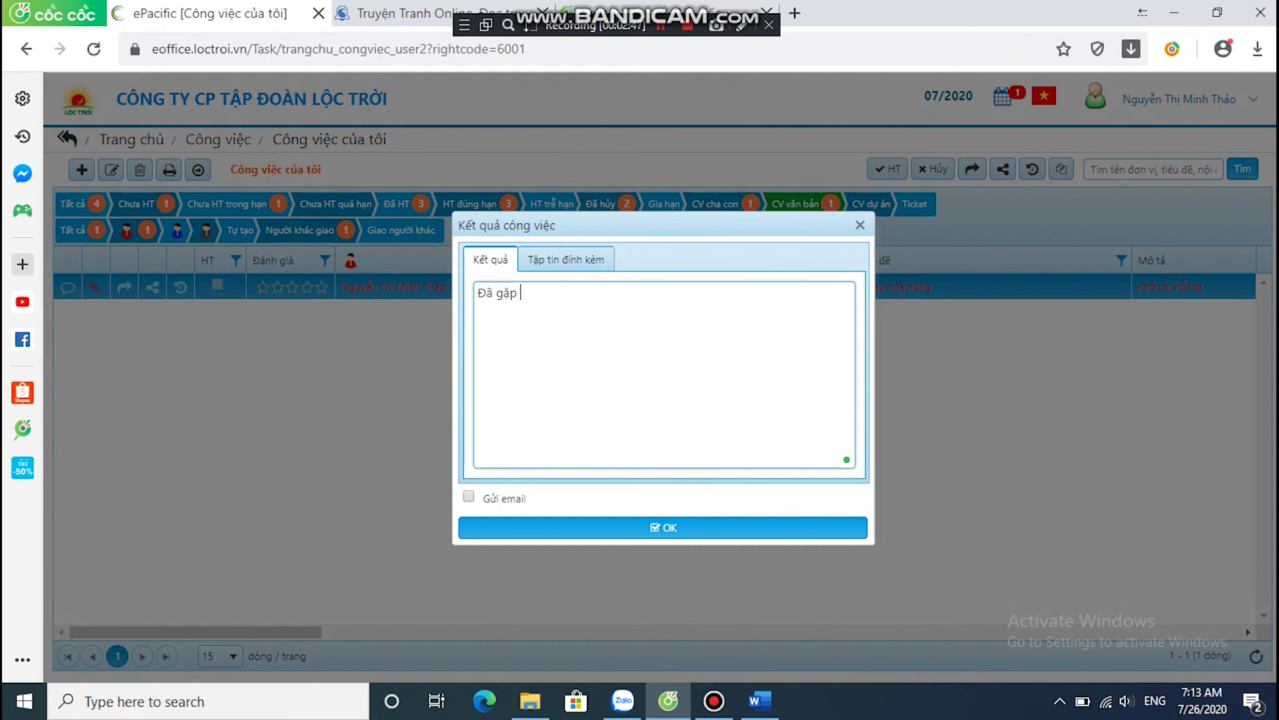
{"action": "type", "text": " bộ pha"}
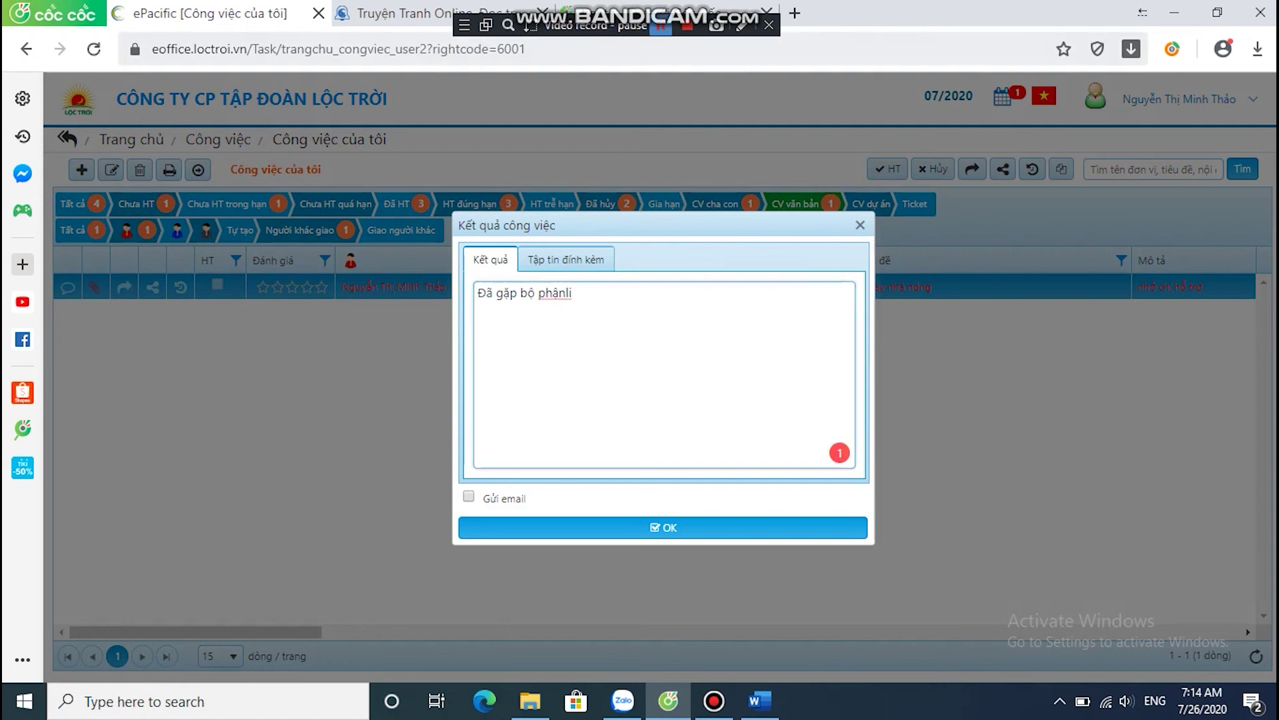
{"action": "key", "text": "ctrl+a"}
{"action": "key", "text": "BackSpace"}
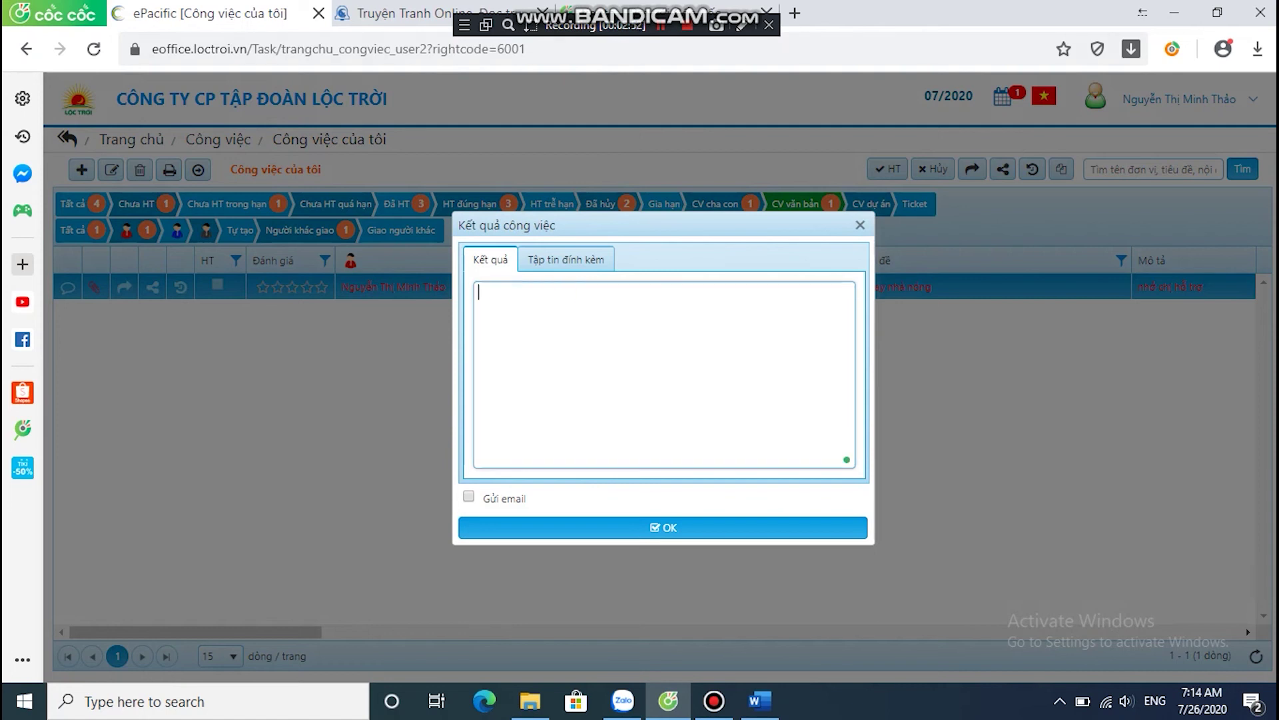
{"action": "left_click", "coordinate": [860, 224]}
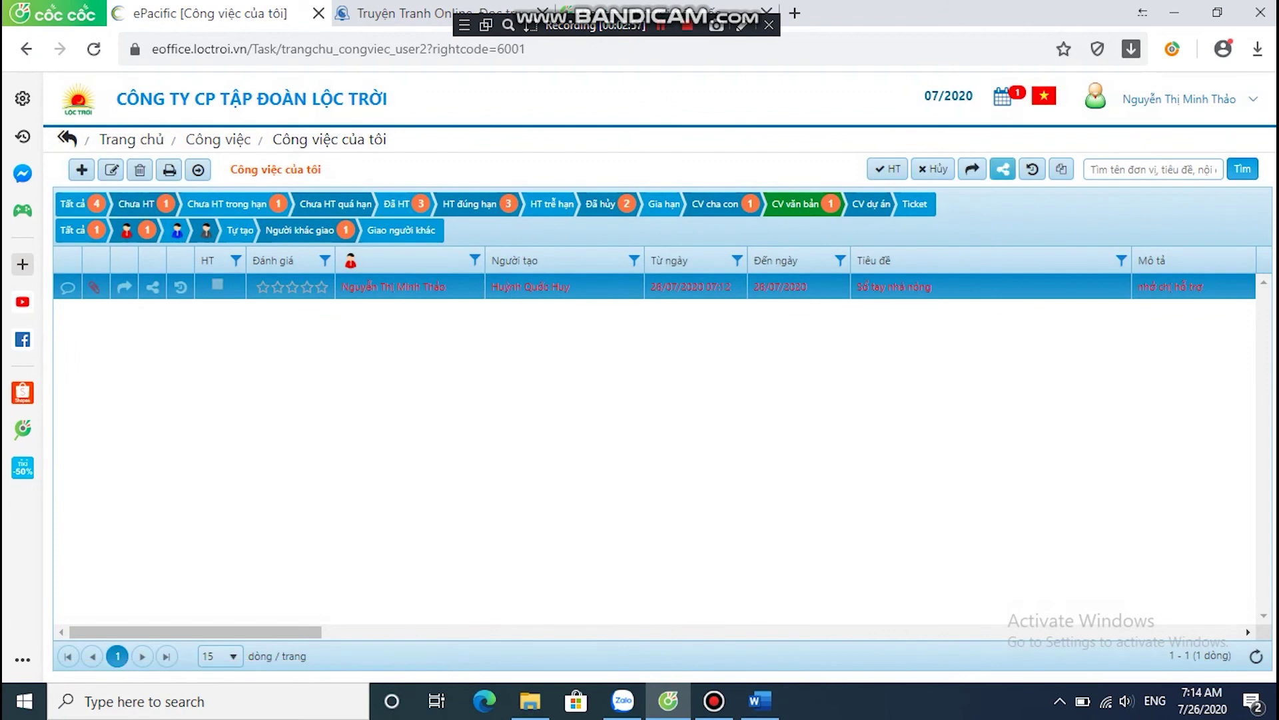
Start a child task of "Sổ tay nhà nông" with type Giao việc, title "Lấy dữ liệu hỗ trợ nhà nông" and Không chuyển việc enabled.
{"action": "left_click", "coordinate": [1003, 170]}
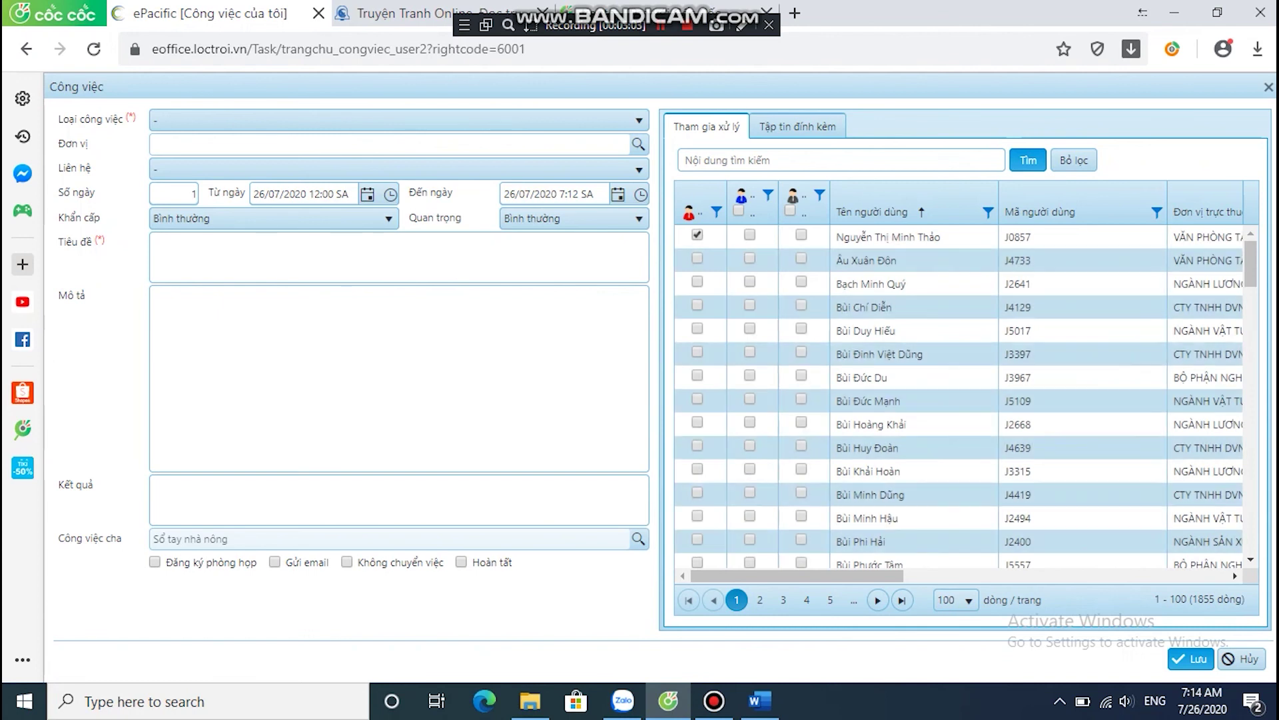
{"action": "left_click", "coordinate": [398, 120]}
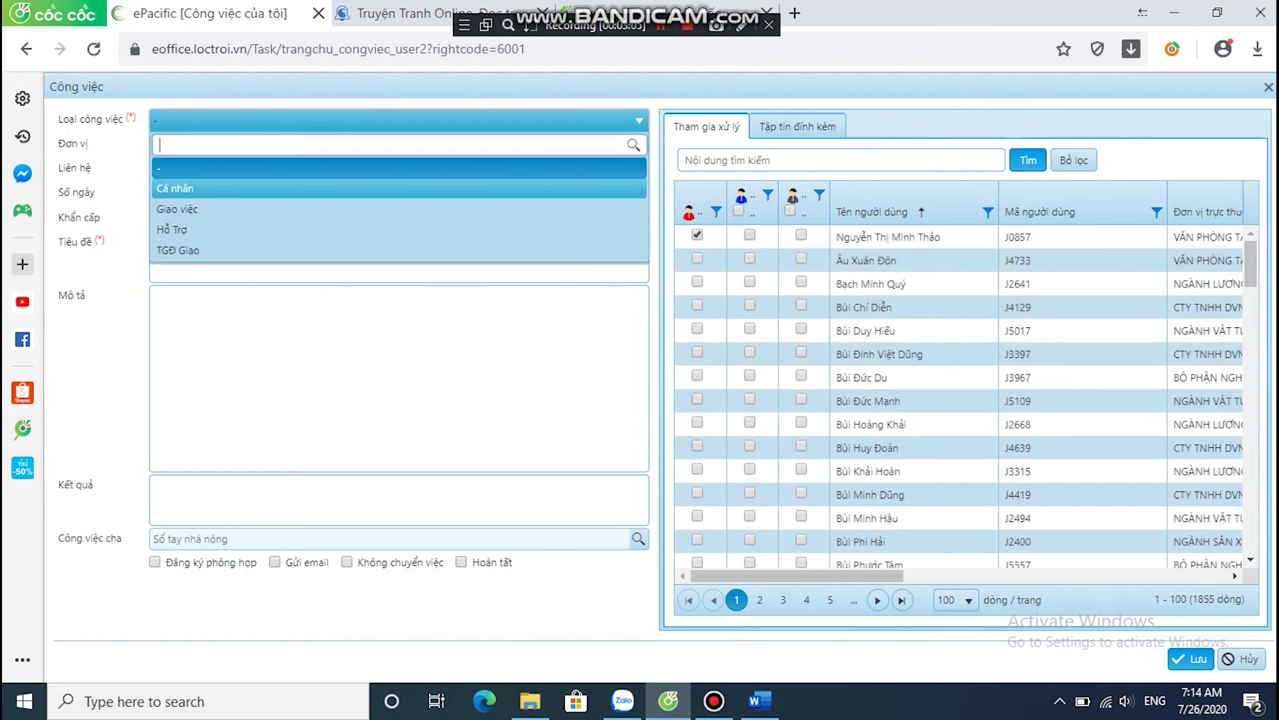
{"action": "left_click", "coordinate": [400, 208]}
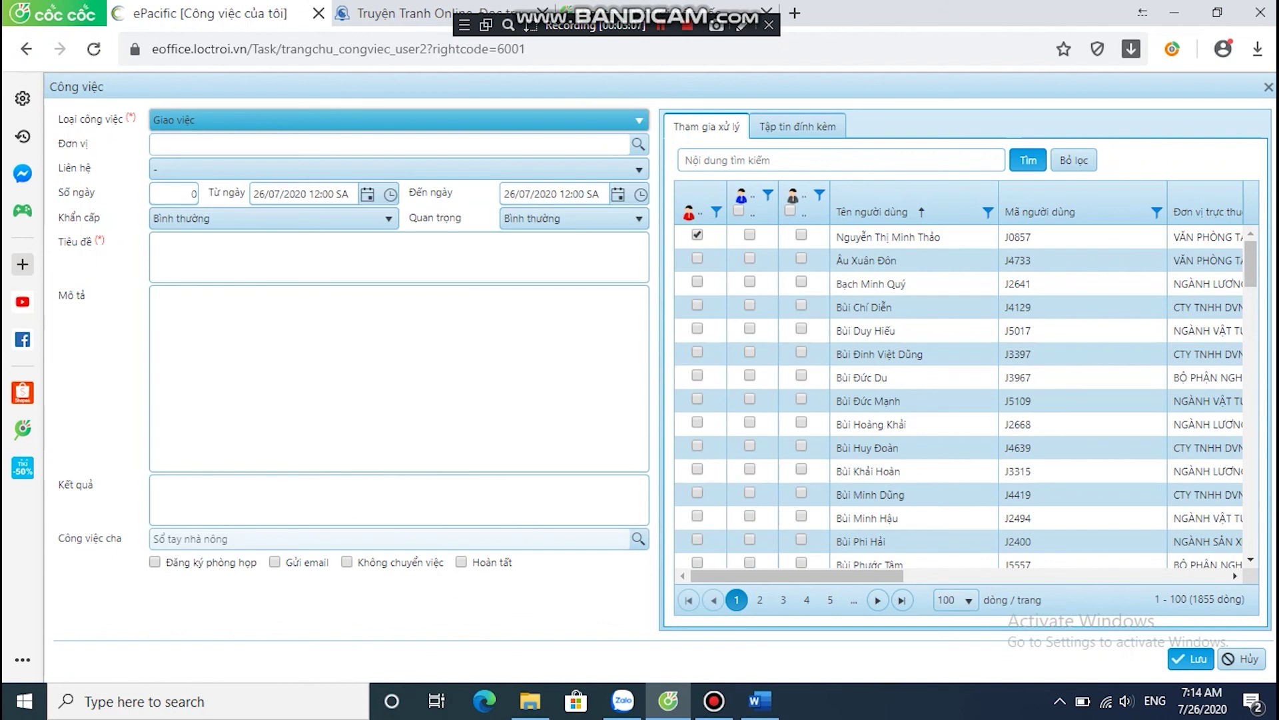
{"action": "left_click", "coordinate": [153, 242]}
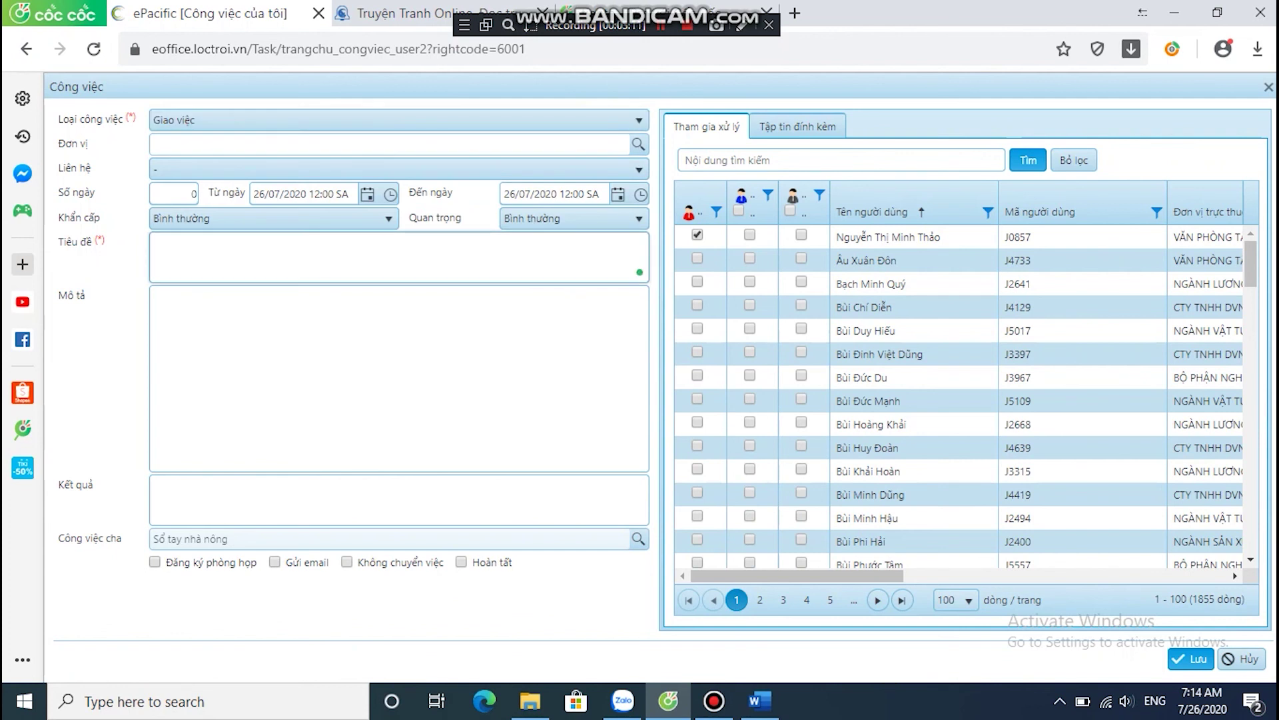
{"action": "type", "text": "Lấy dữ liêu hỗ trơ "}
{"action": "type", "text": "nhà nông"}
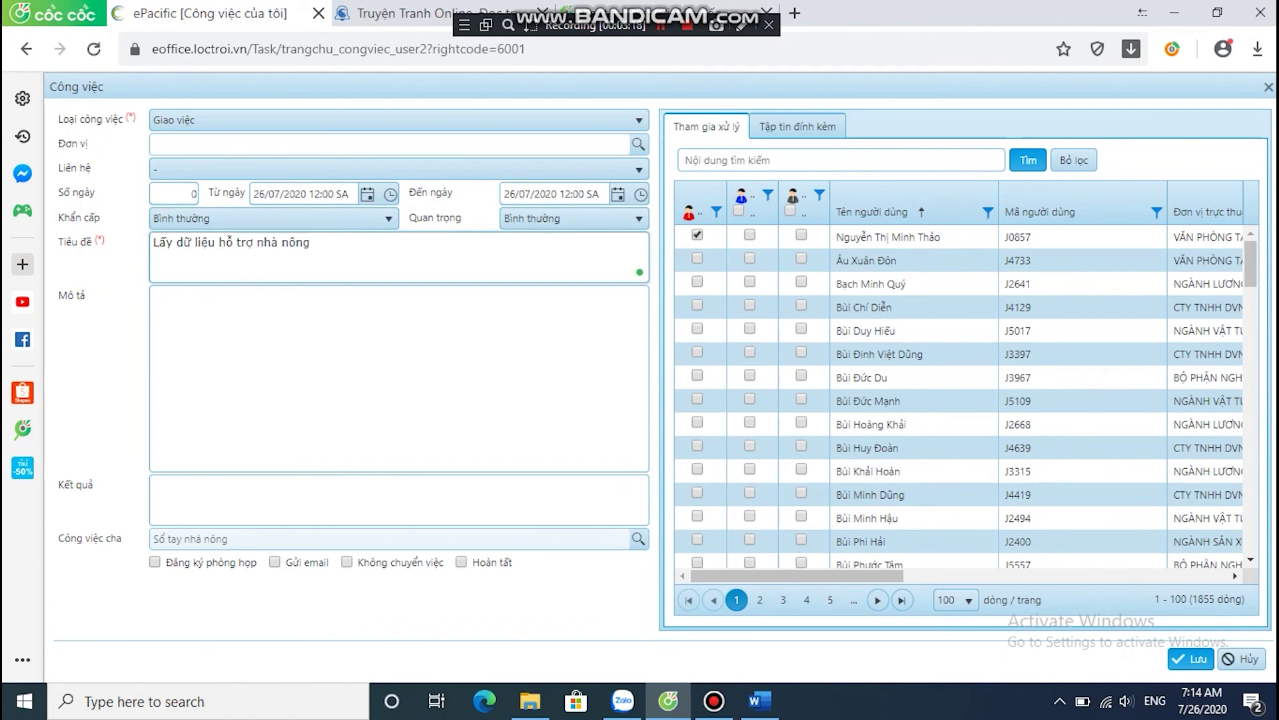
{"action": "left_click", "coordinate": [154, 295]}
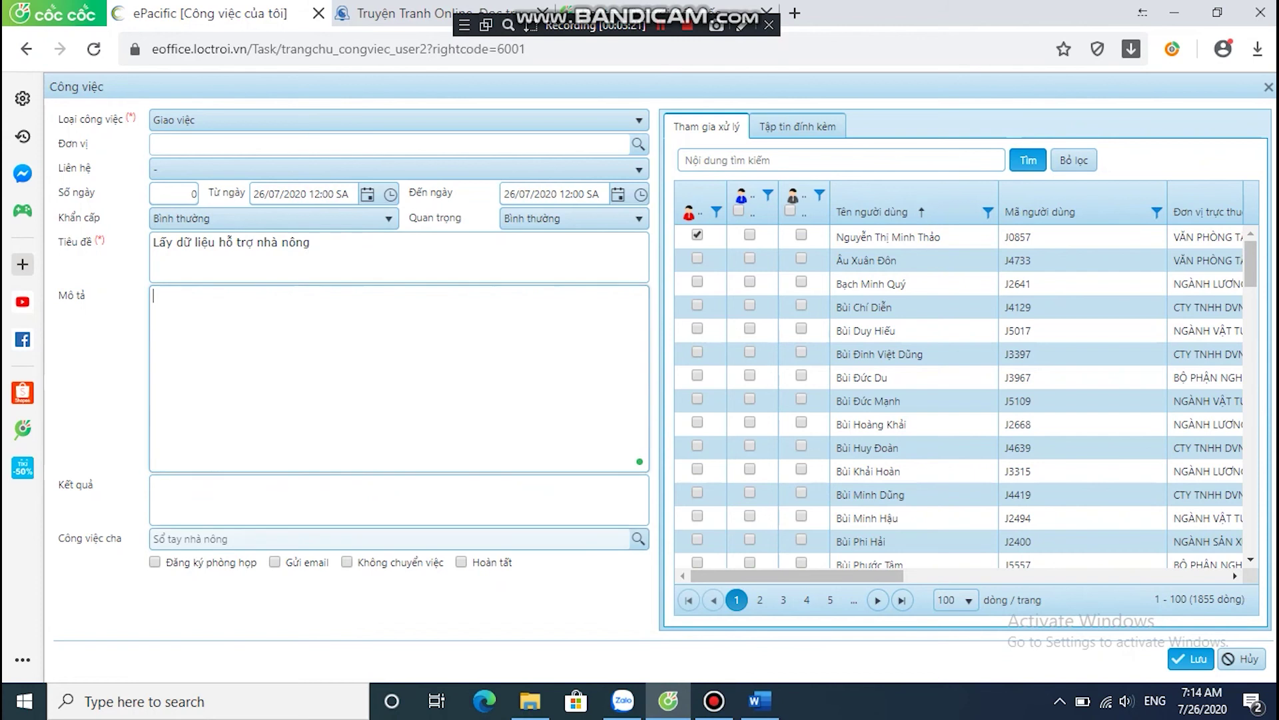
{"action": "left_click", "coordinate": [346, 562]}
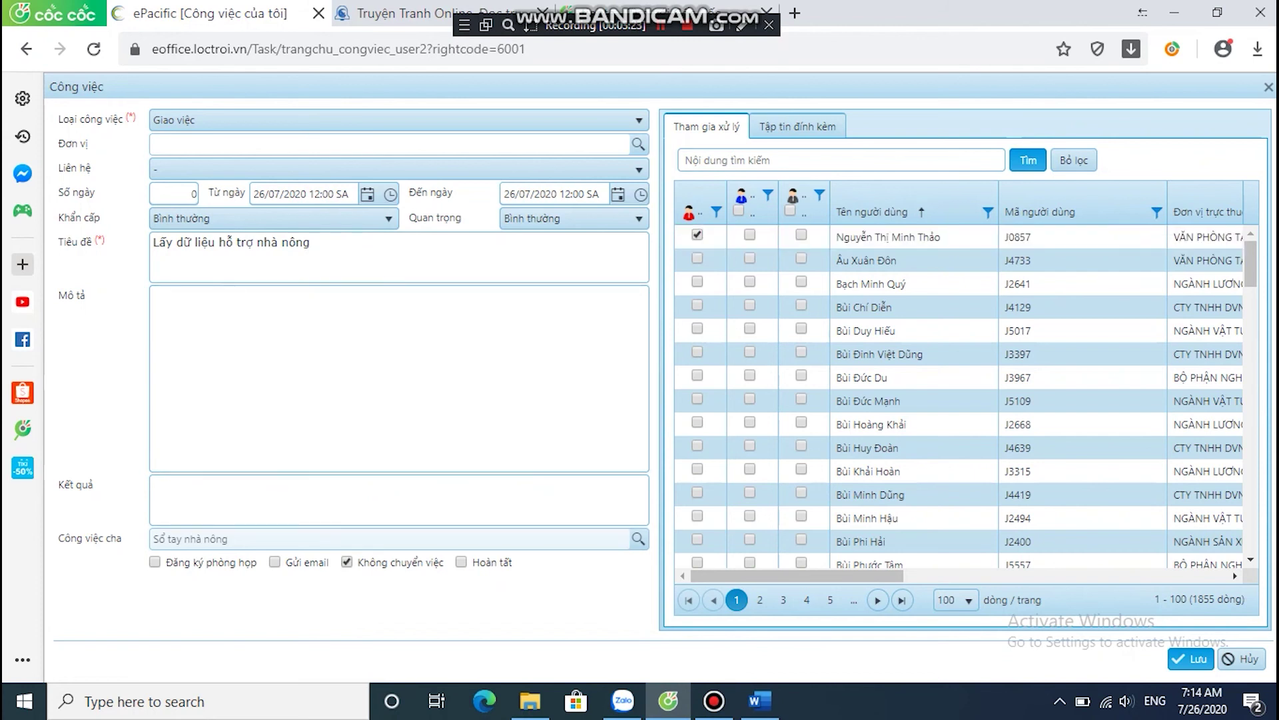
Filter Tham gia xử lý by "ban hành chính", make the ninth listed employee main processor and move the first to the grey-icon role.
{"action": "left_click", "coordinate": [686, 160]}
{"action": "type", "text": "b"}
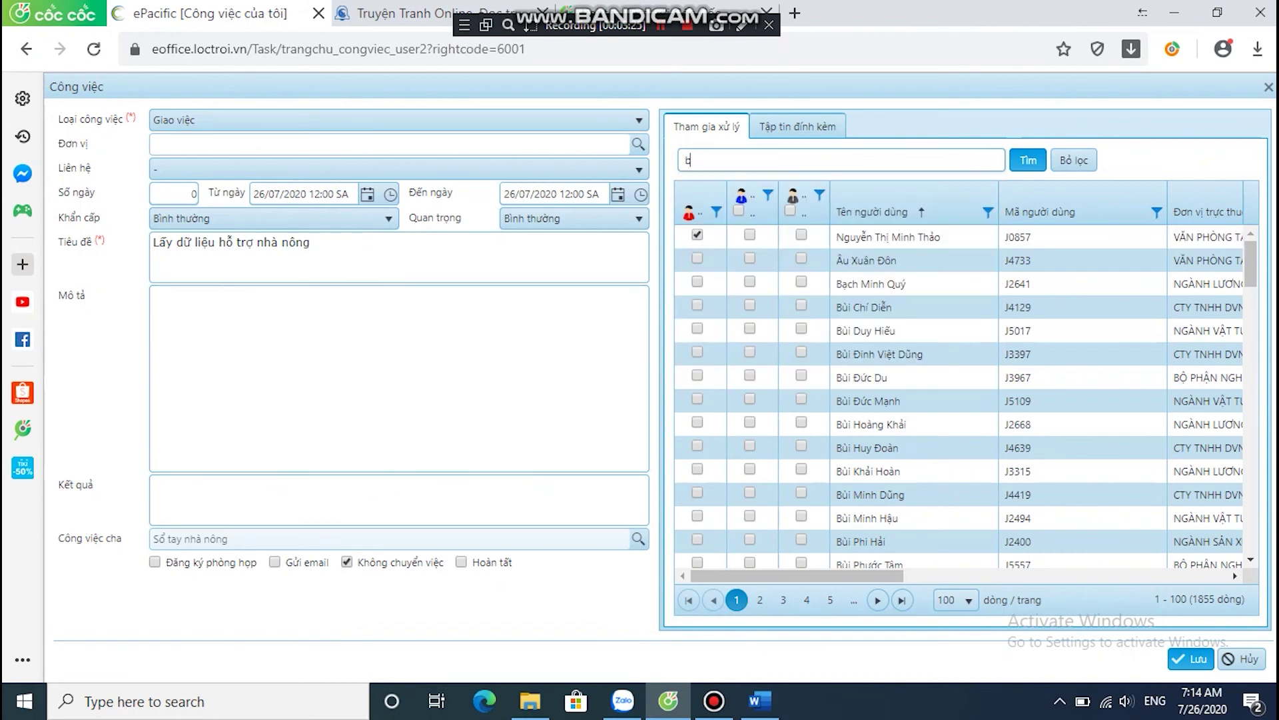
{"action": "type", "text": "an hành chinh"}
{"action": "key", "text": "Return"}
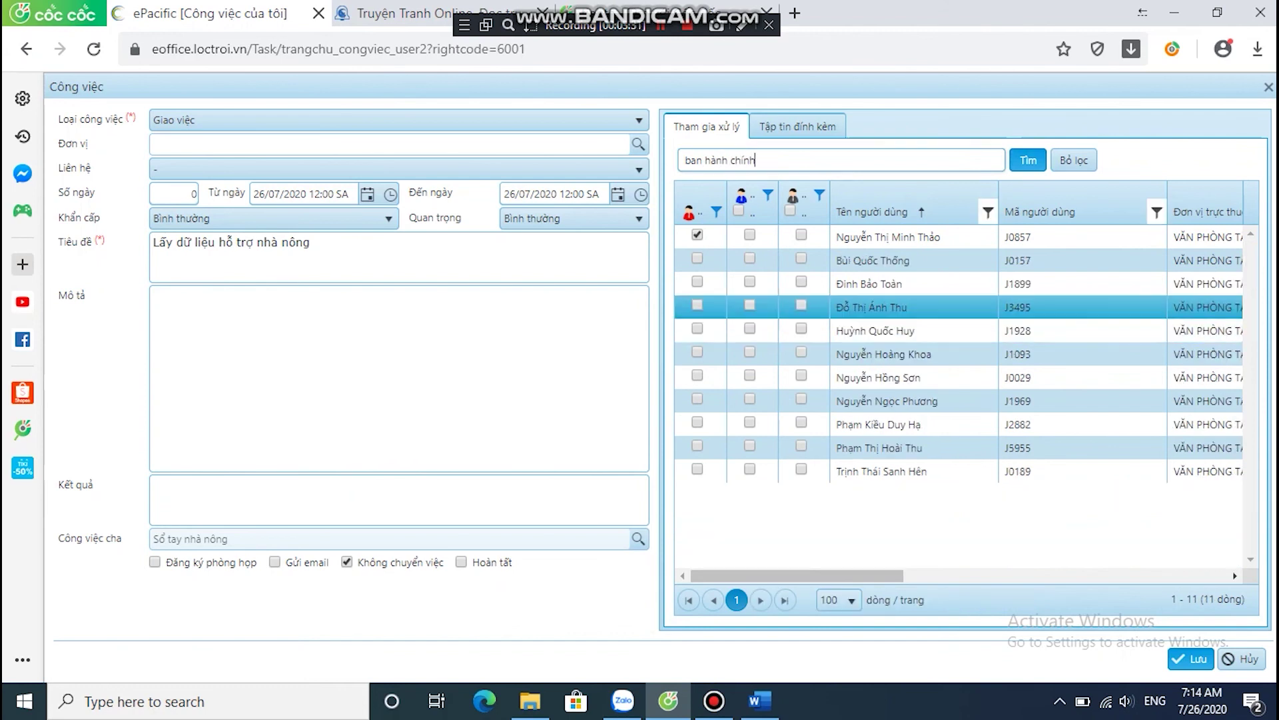
{"action": "left_click", "coordinate": [873, 260]}
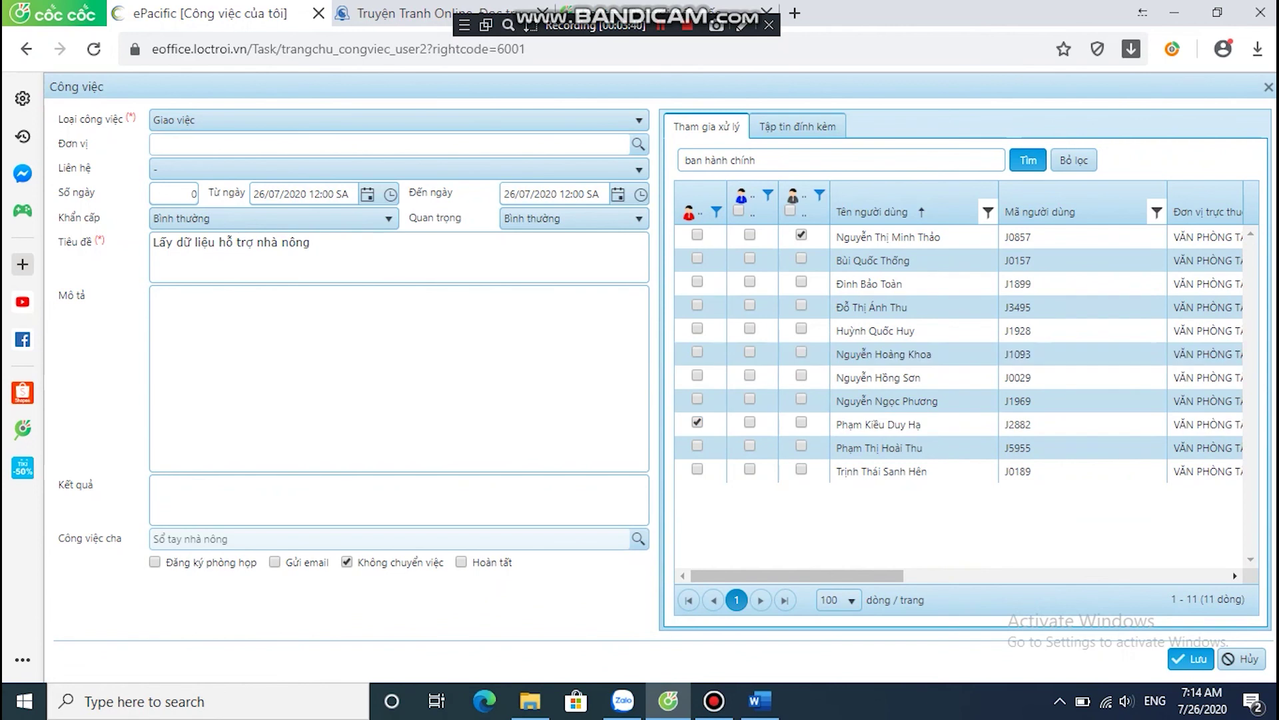
Add the fifth listed employee in the grey-icon role and save the child task.
{"action": "left_click", "coordinate": [1190, 658]}
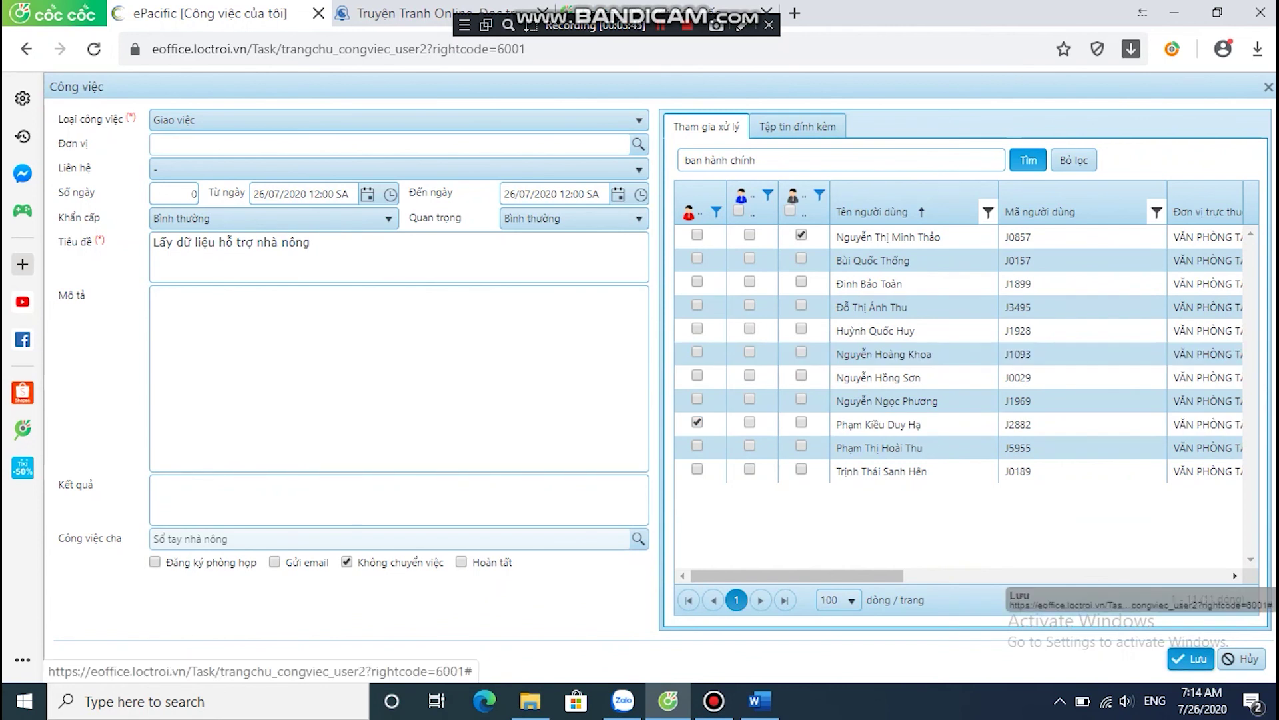
{"action": "left_click", "coordinate": [802, 328]}
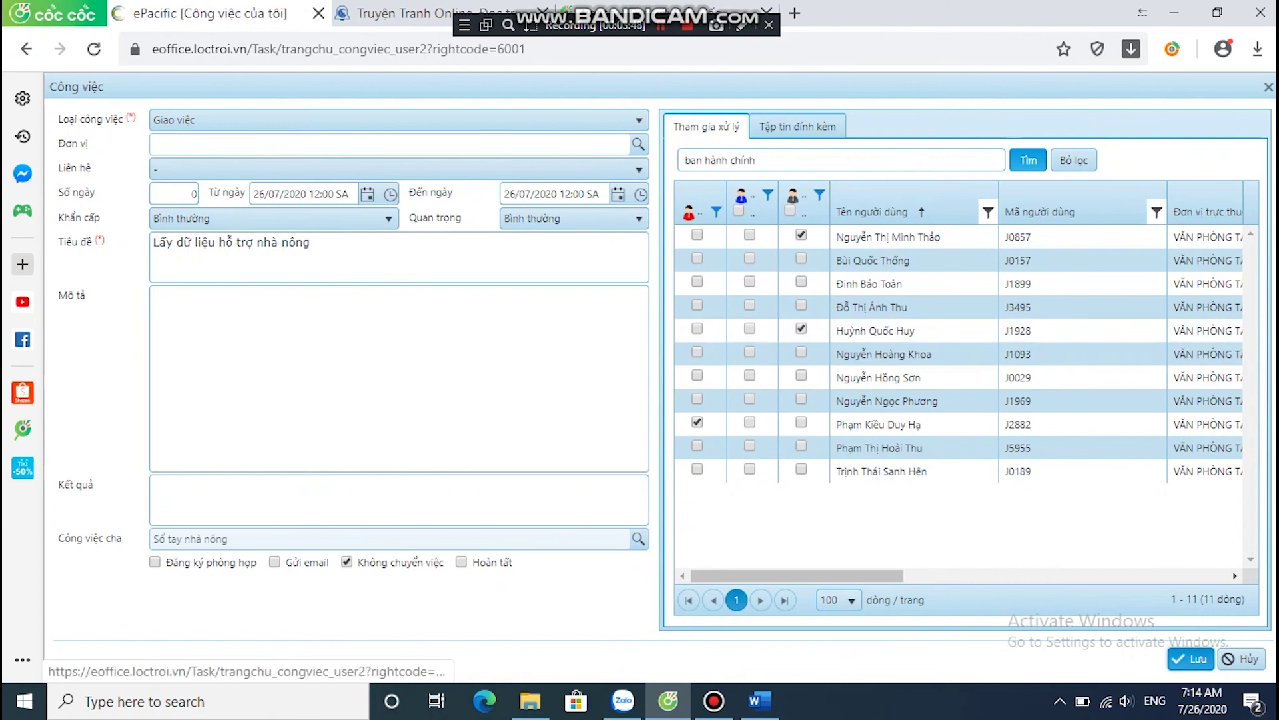
{"action": "left_click", "coordinate": [1187, 659]}
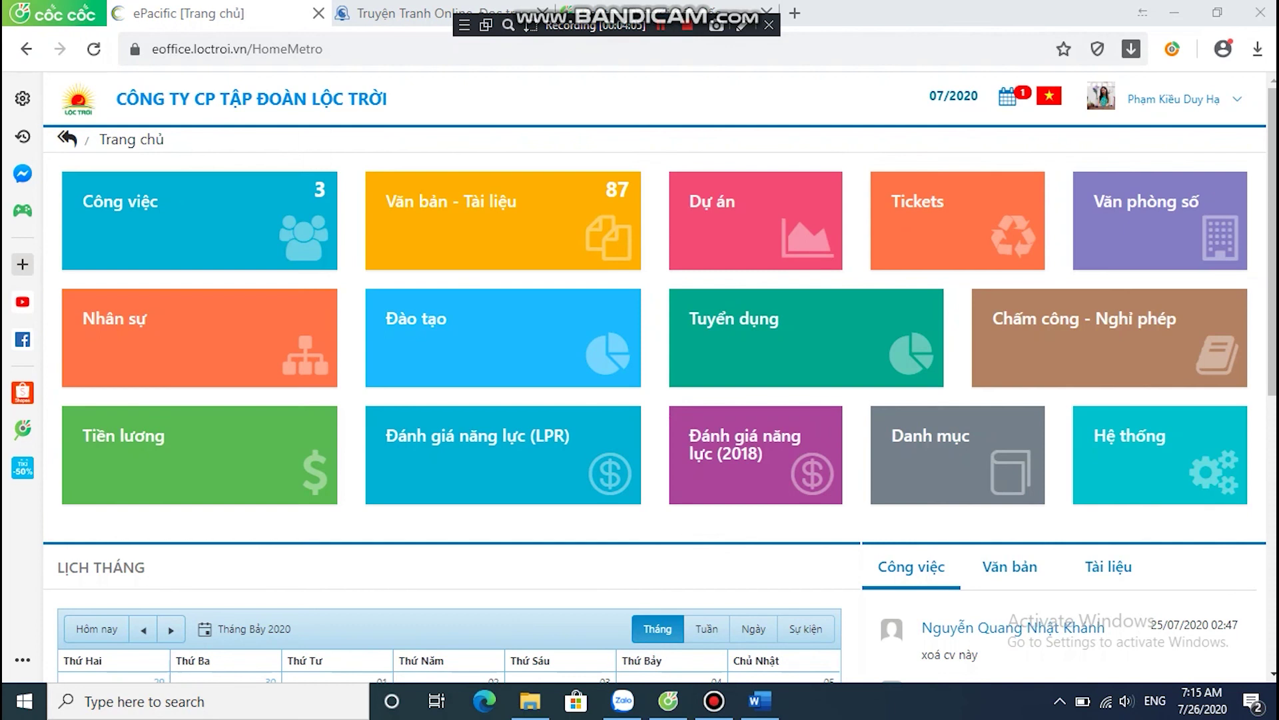
From the child task assignee's account, open Công việc của tôi and try to mark the parent task "Sổ tay nhà nông" as completed.
{"action": "left_click", "coordinate": [200, 220]}
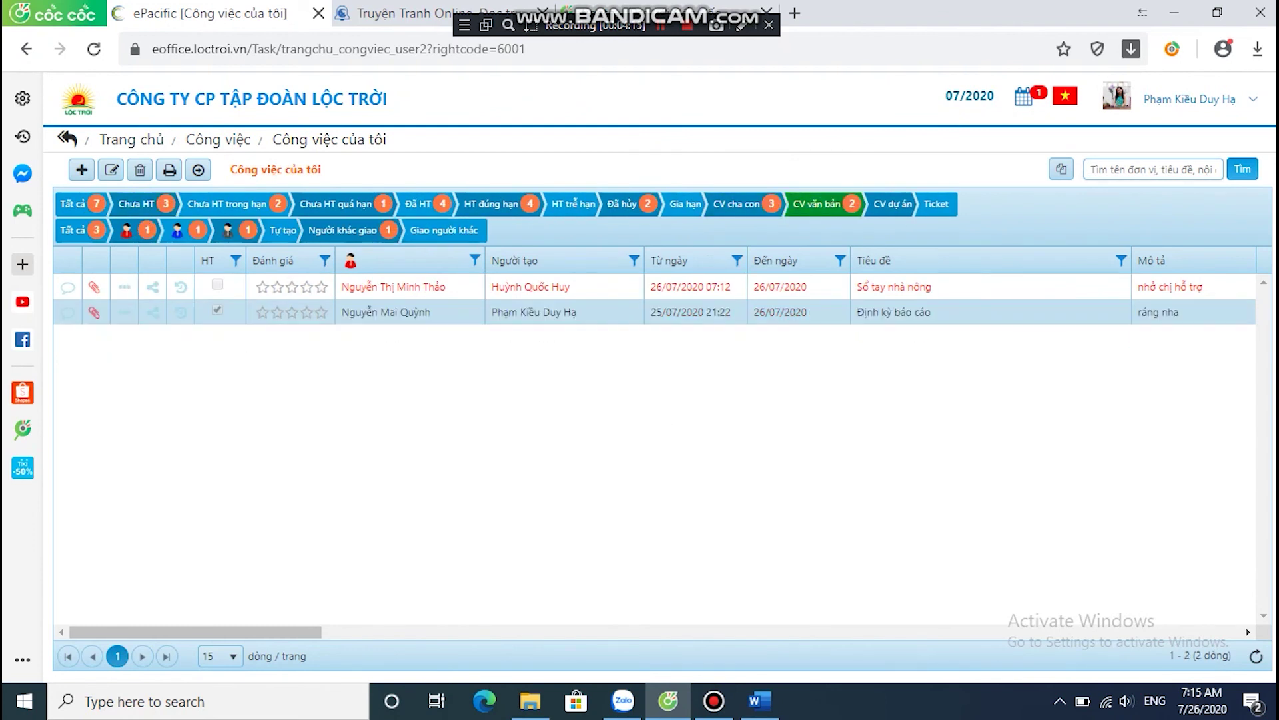
{"action": "left_click", "coordinate": [526, 286]}
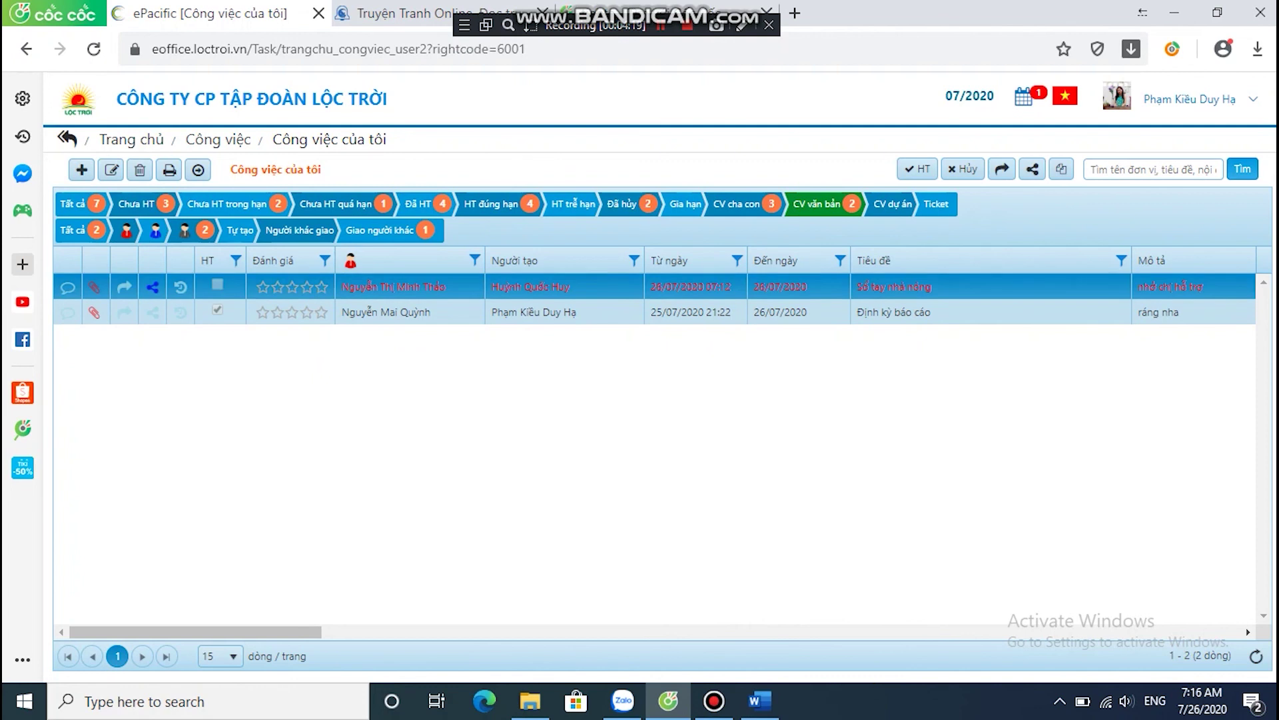
{"action": "left_click", "coordinate": [917, 168]}
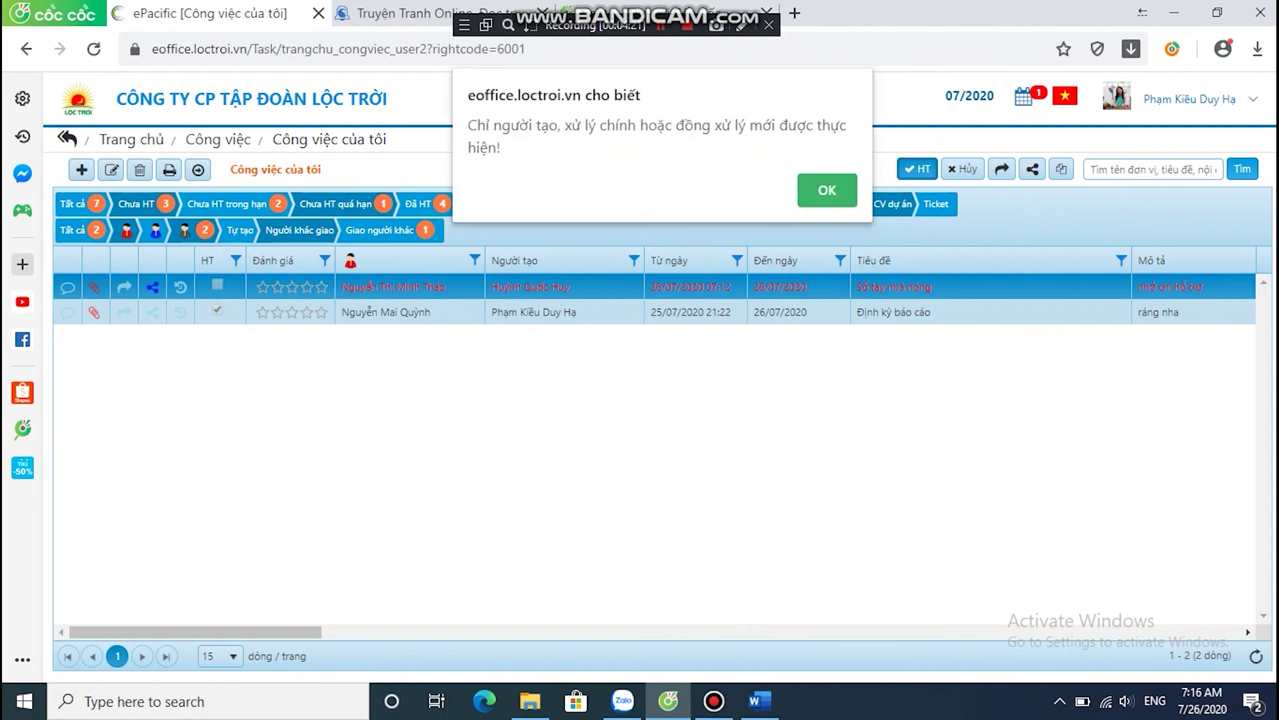
{"action": "key", "text": "Return"}
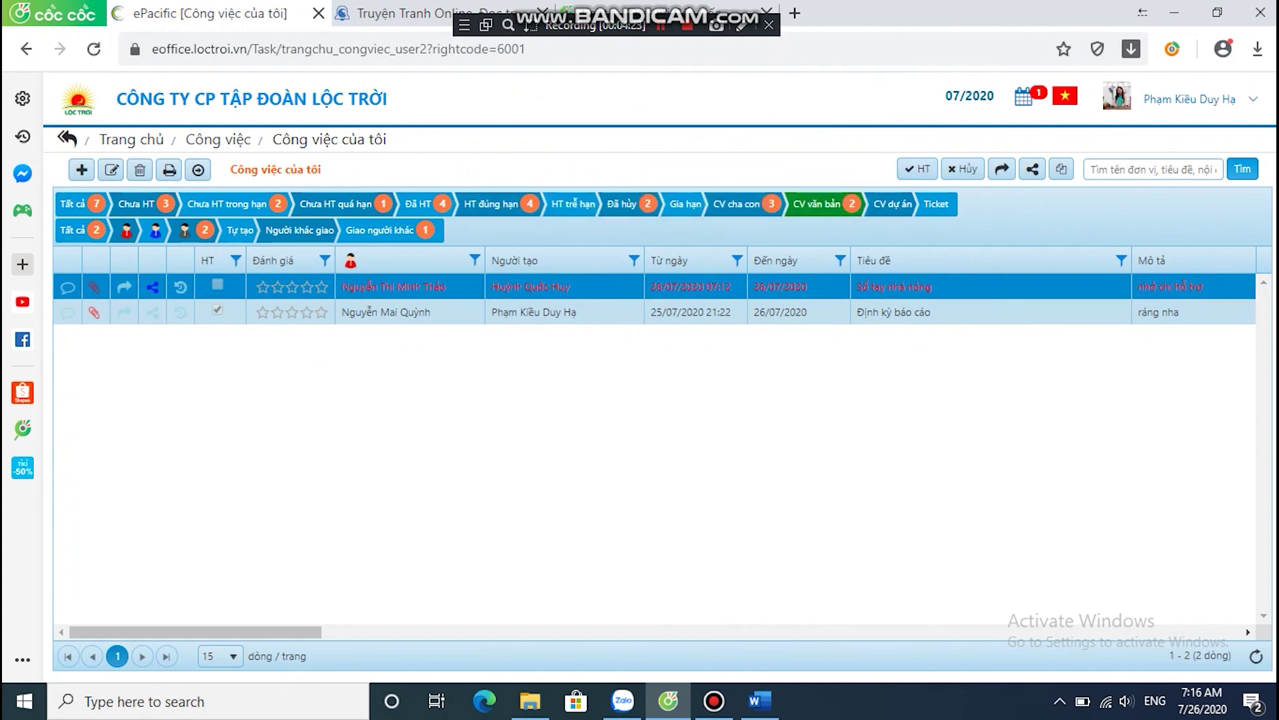
{"action": "left_click", "coordinate": [917, 168]}
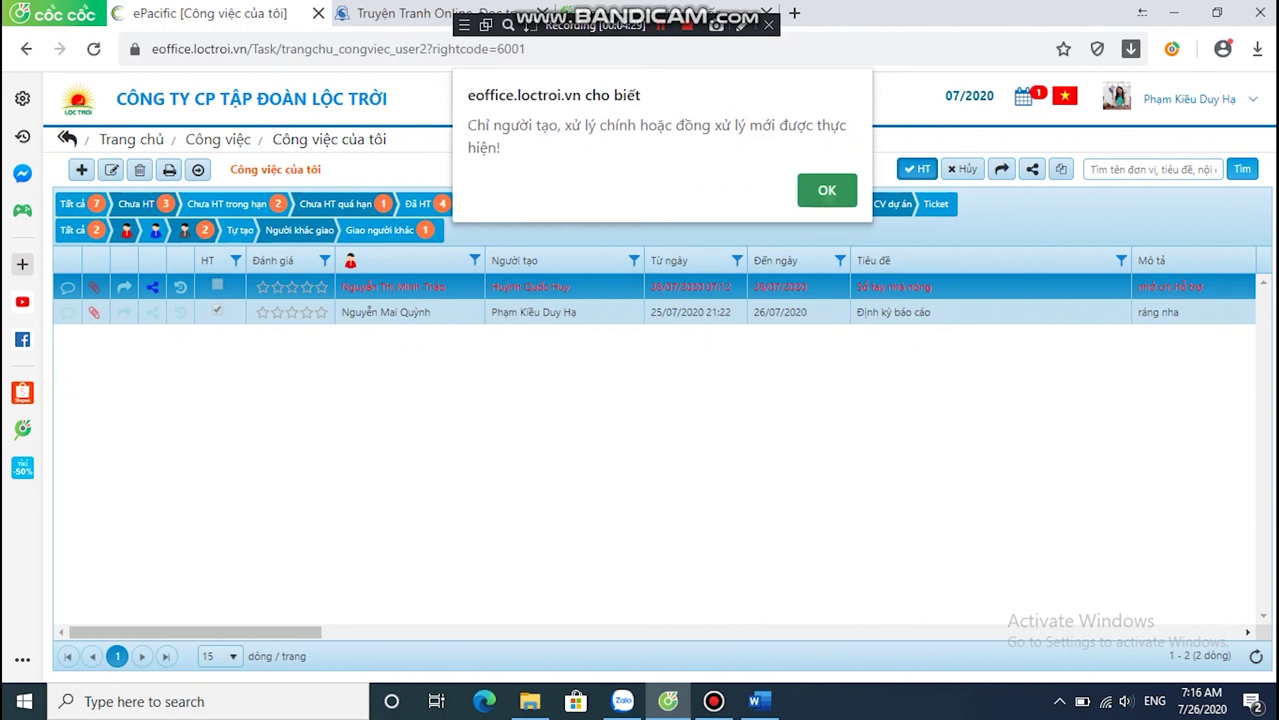
{"action": "key", "text": "Return"}
{"action": "left_click", "coordinate": [563, 312]}
{"action": "left_click", "coordinate": [562, 287]}
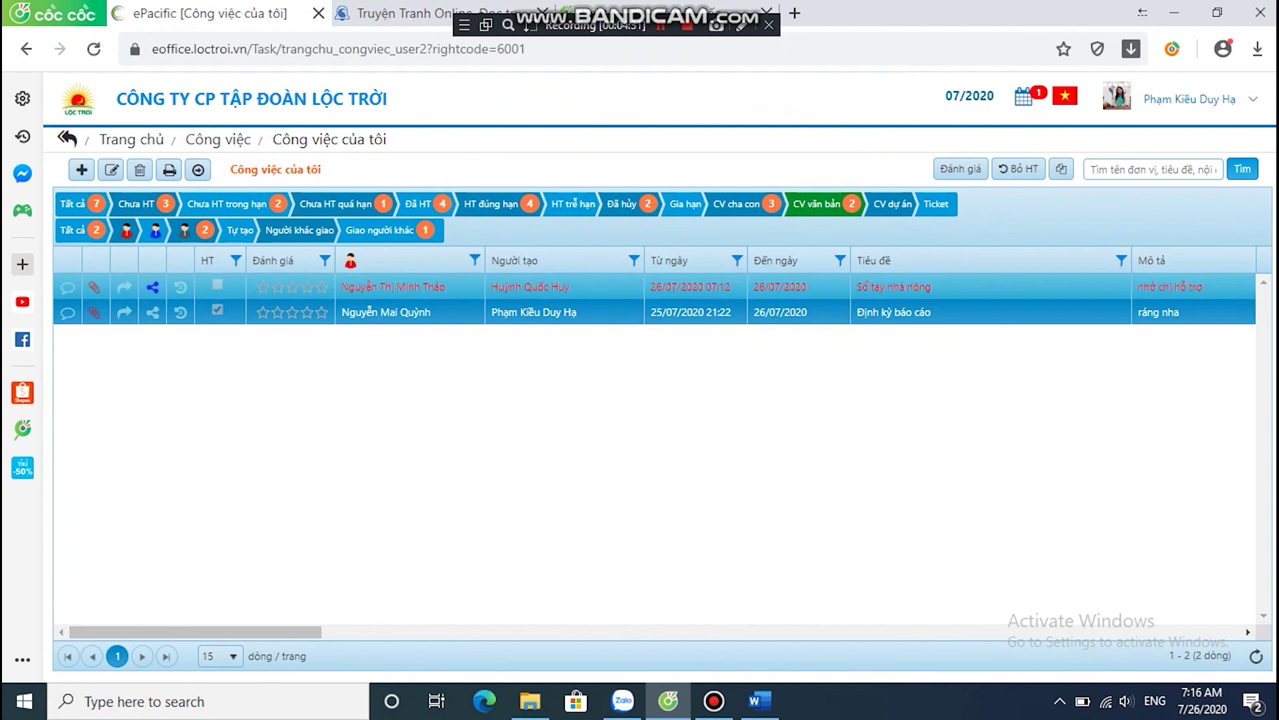
{"action": "left_click", "coordinate": [917, 169]}
{"action": "key", "text": "Return"}
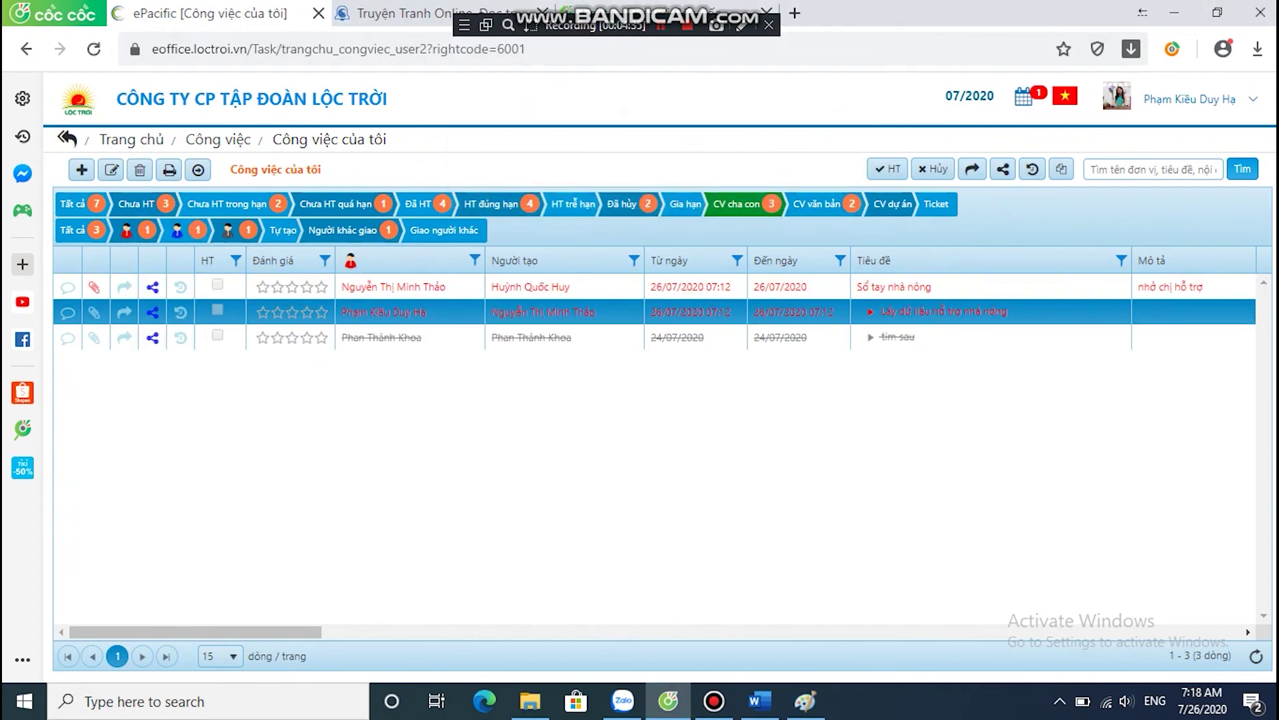
In the parent and child task list, start completing "Lấy dữ liệu hỗ trợ nhà nông" with the result text "Đã hoàn thành".
{"action": "left_click", "coordinate": [824, 204]}
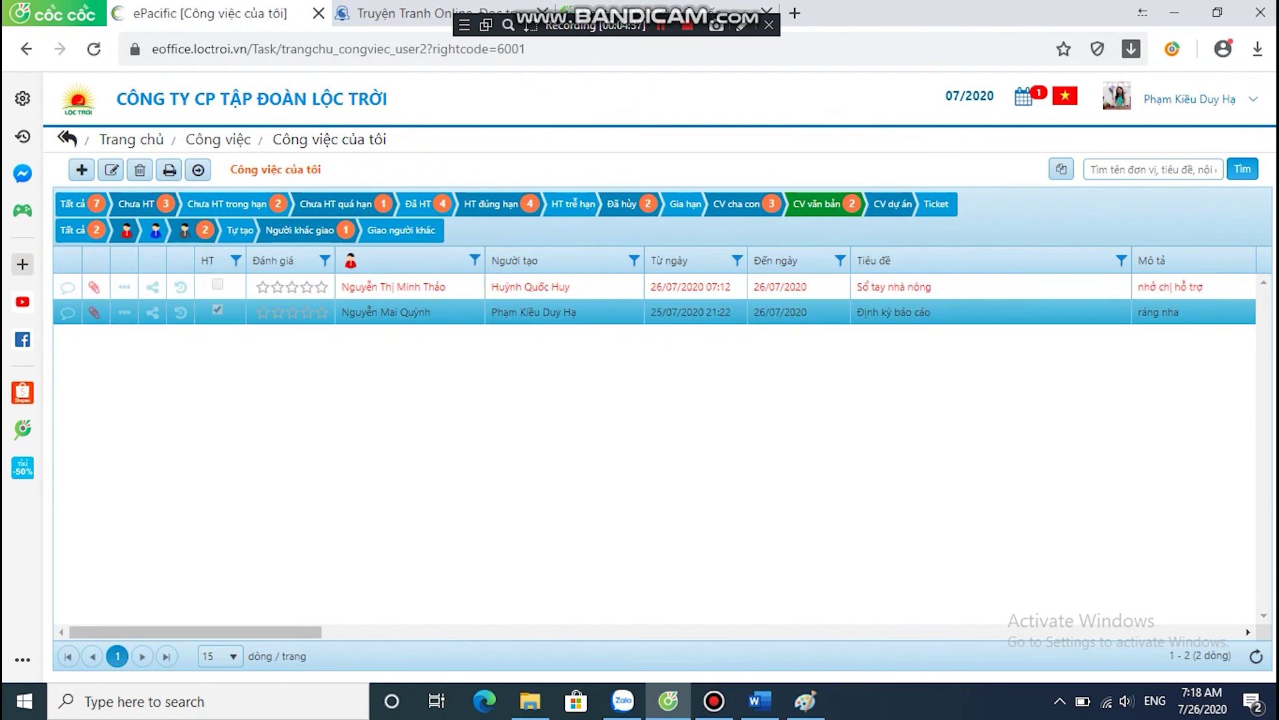
{"action": "left_click", "coordinate": [745, 204]}
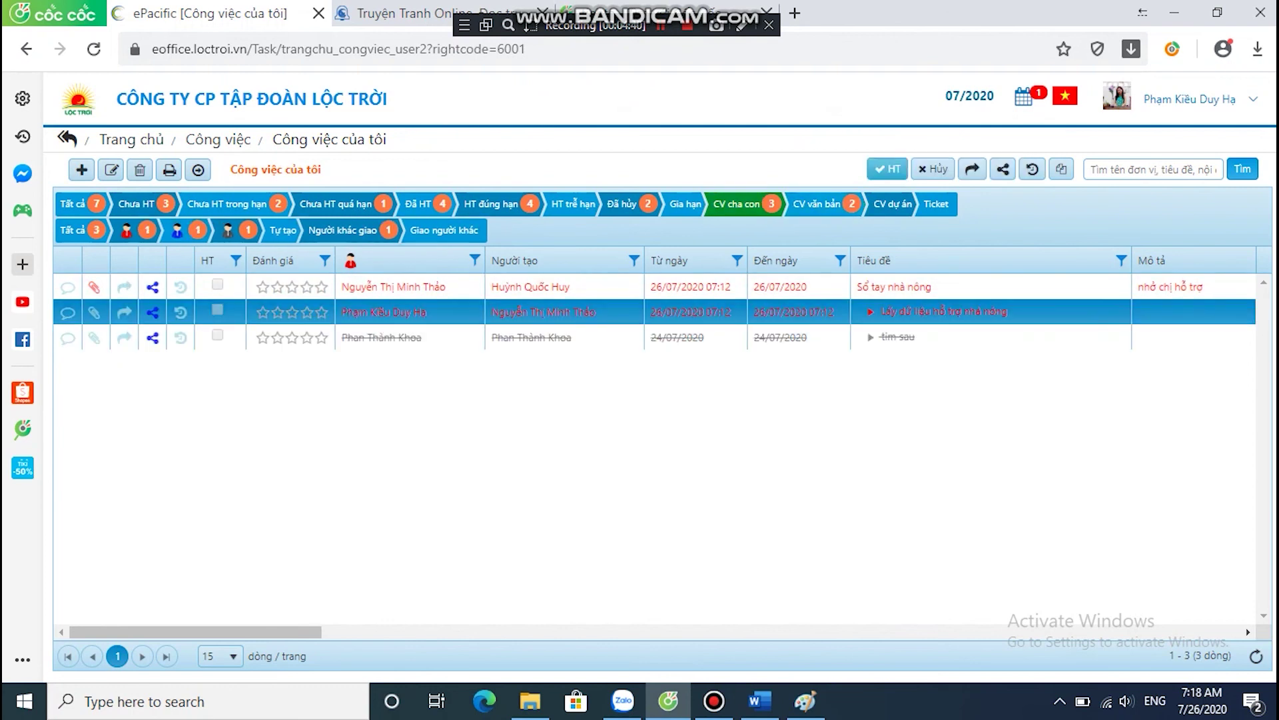
{"action": "left_click", "coordinate": [888, 169]}
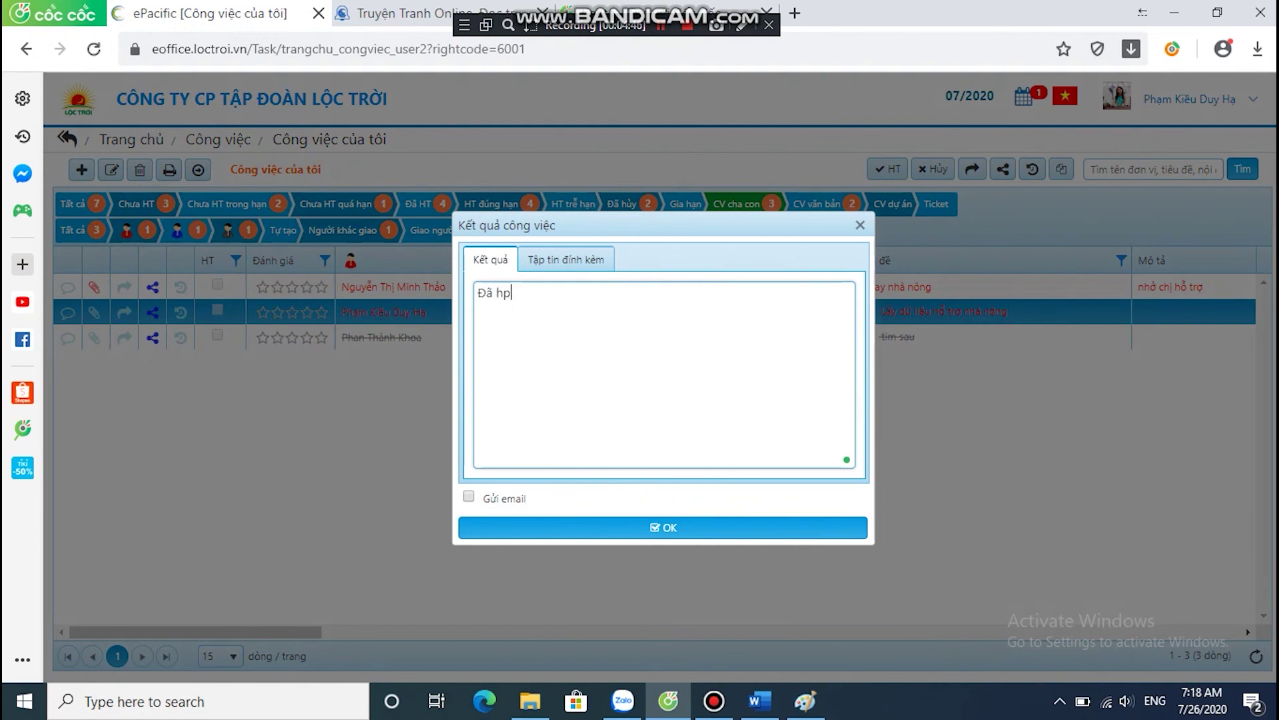
{"action": "type", "text": "Đã hp"}
{"action": "key", "text": "BackSpace"}
{"action": "type", "text": "òng th"}
Attach the file "Danh sách LỚP 2 _ Đào tạp VPS" from Downloads to the child task's result and submit the completion.
{"action": "left_click", "coordinate": [565, 259]}
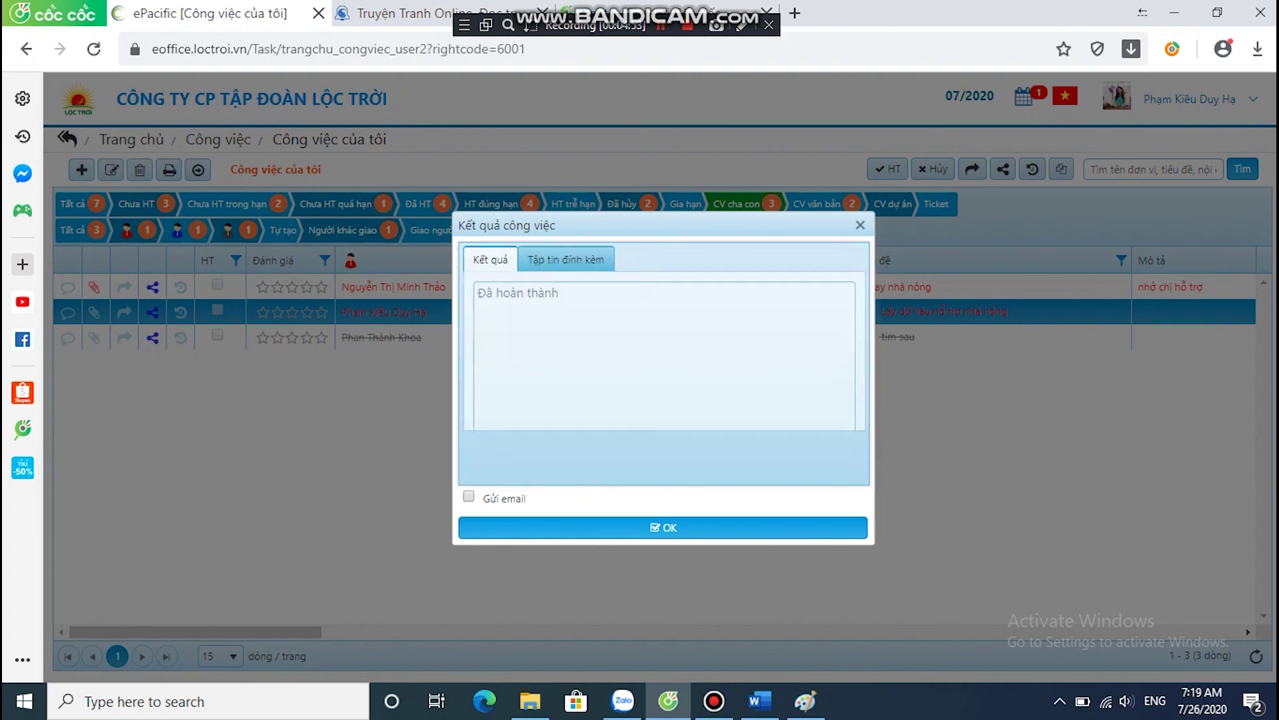
{"action": "left_click", "coordinate": [518, 301]}
{"action": "left_click", "coordinate": [519, 302]}
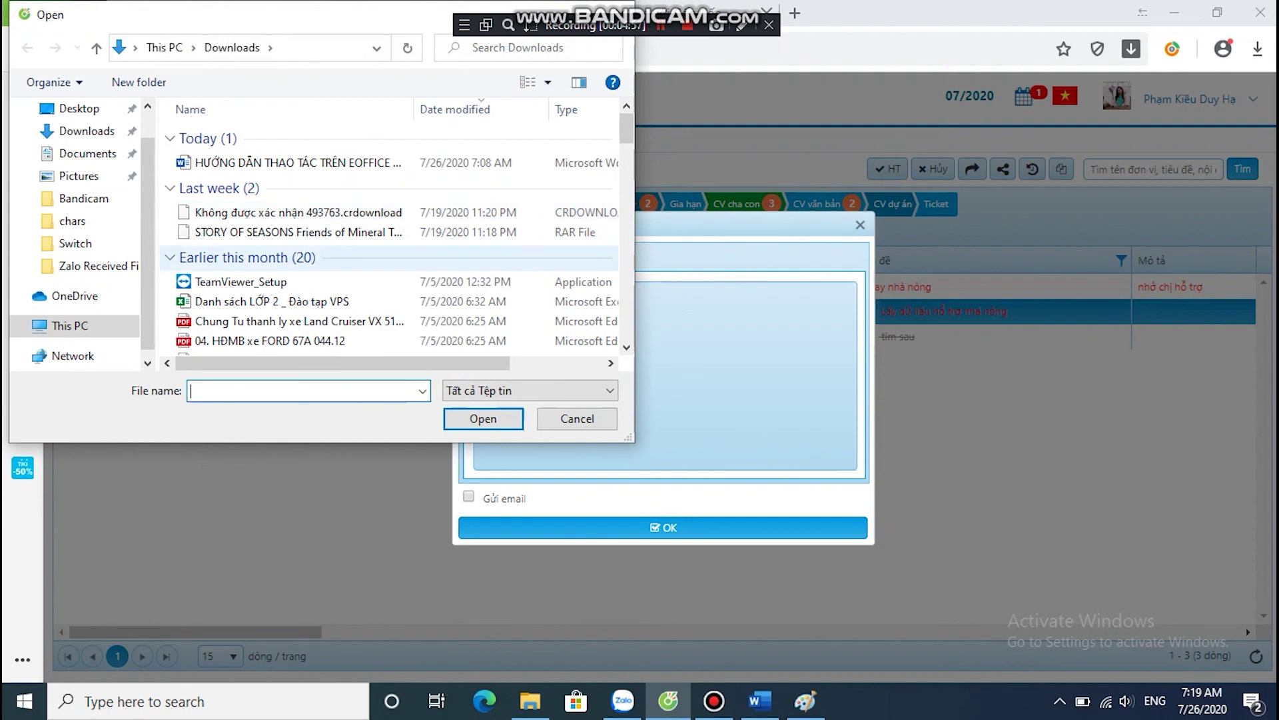
{"action": "double_click", "coordinate": [272, 301]}
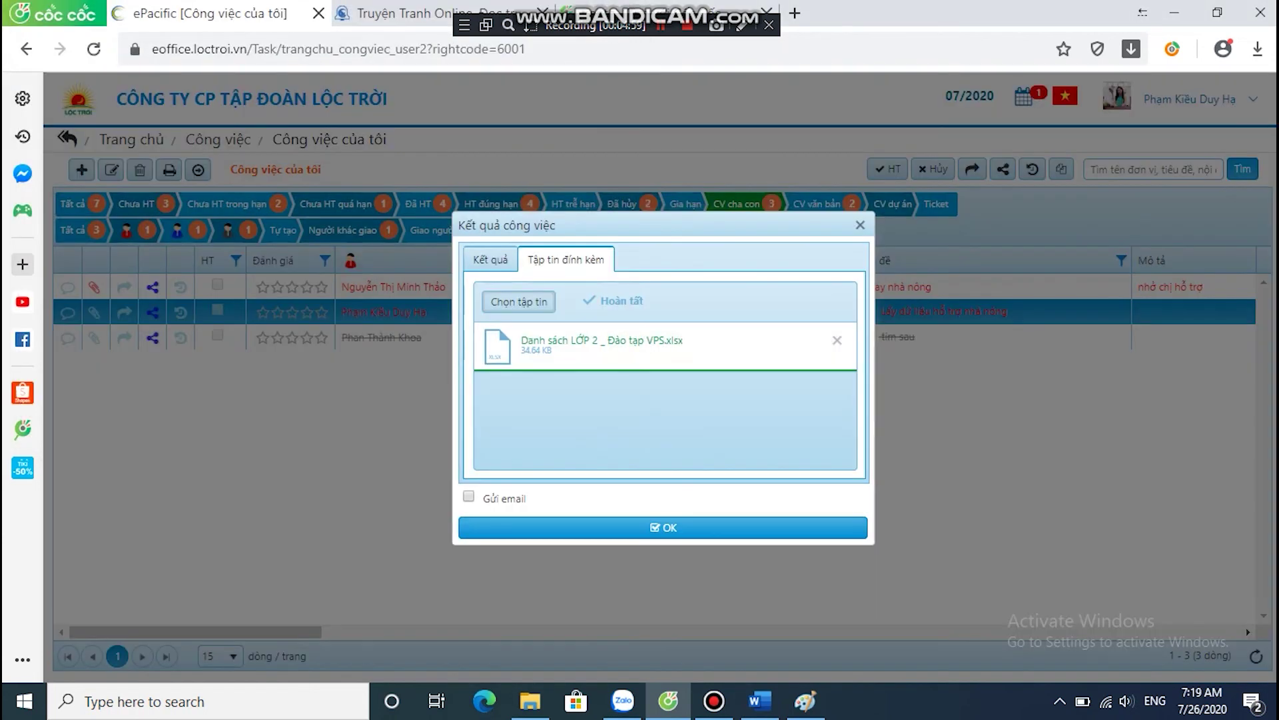
{"action": "left_click", "coordinate": [662, 527]}
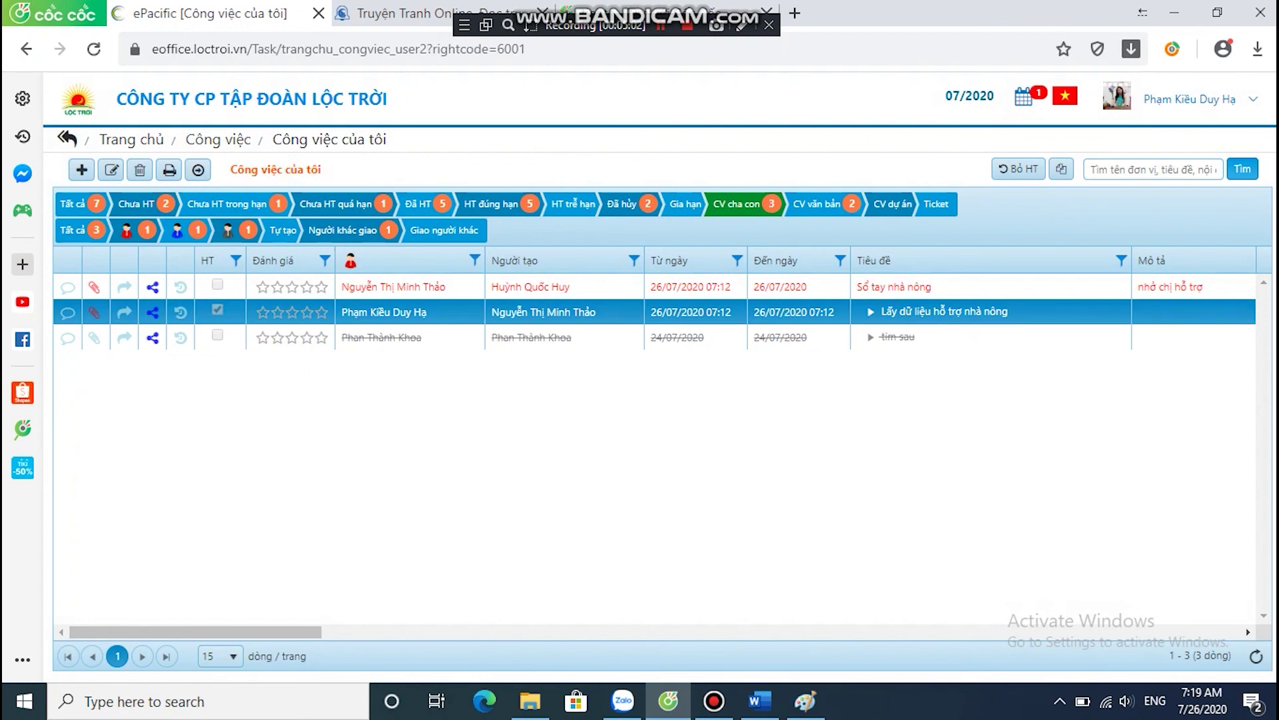
{"action": "left_click", "coordinate": [661, 26]}
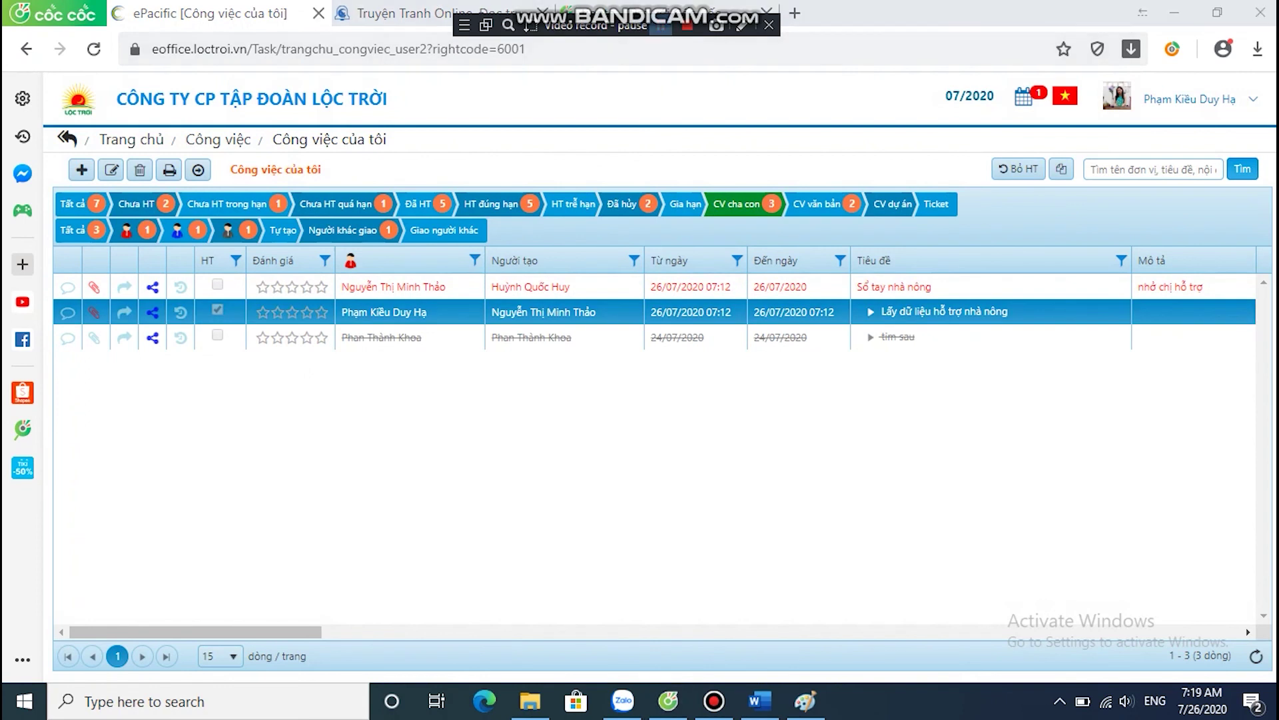
{"action": "key", "text": "shift+F12"}
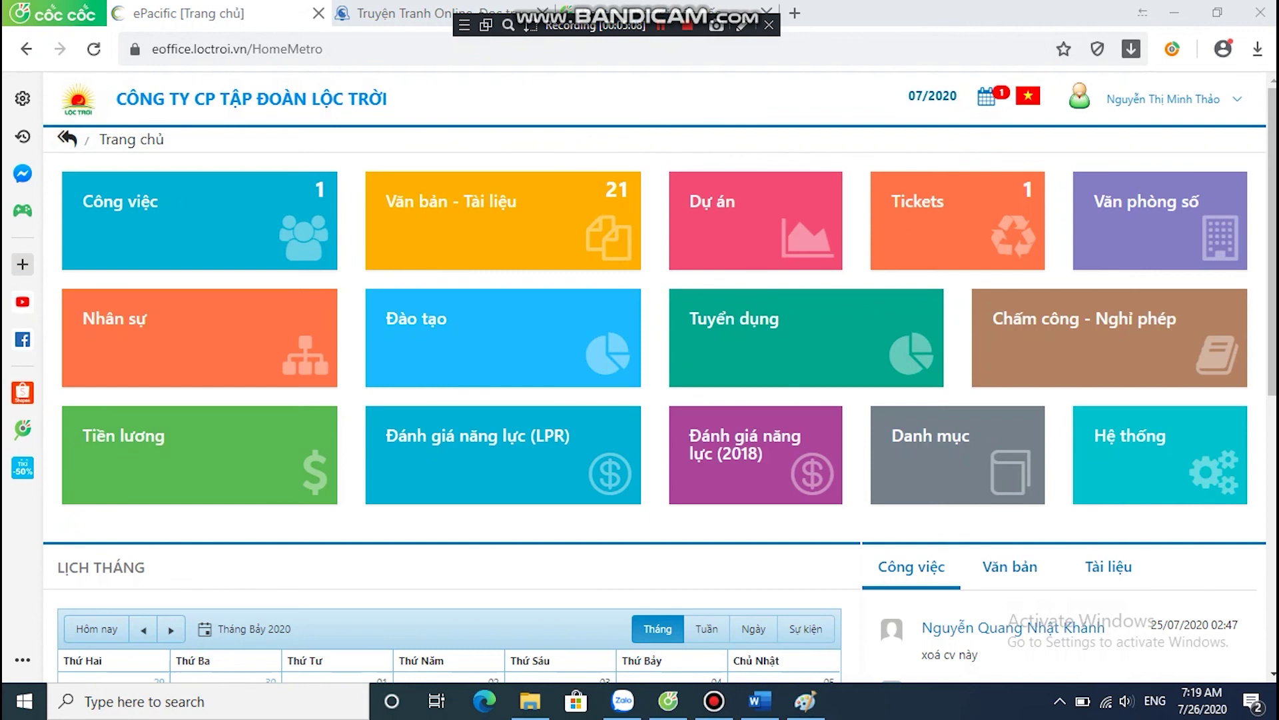
From the parent task assignee's account, open Công việc của tôi and list the parent and child tasks (CV cha con) around "Sổ tay nhà nông".
{"action": "left_click", "coordinate": [198, 219]}
{"action": "left_click", "coordinate": [198, 220]}
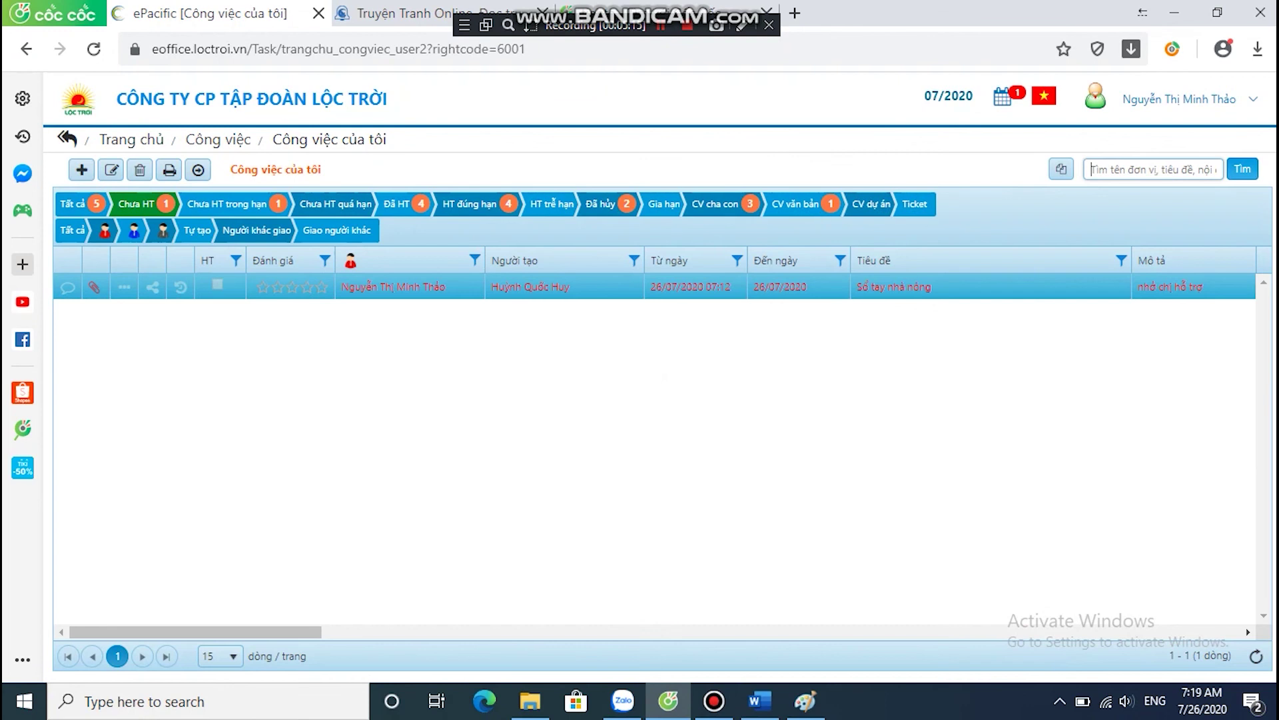
{"action": "left_click", "coordinate": [567, 286]}
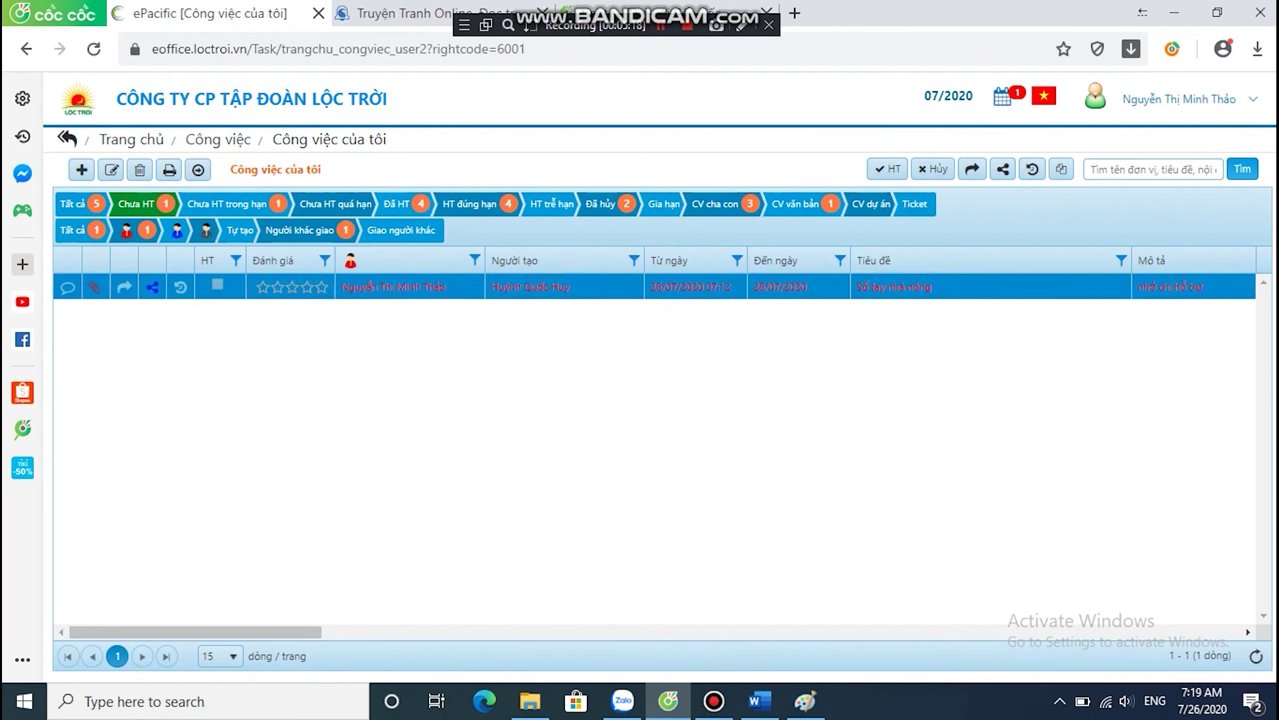
{"action": "left_click", "coordinate": [715, 203]}
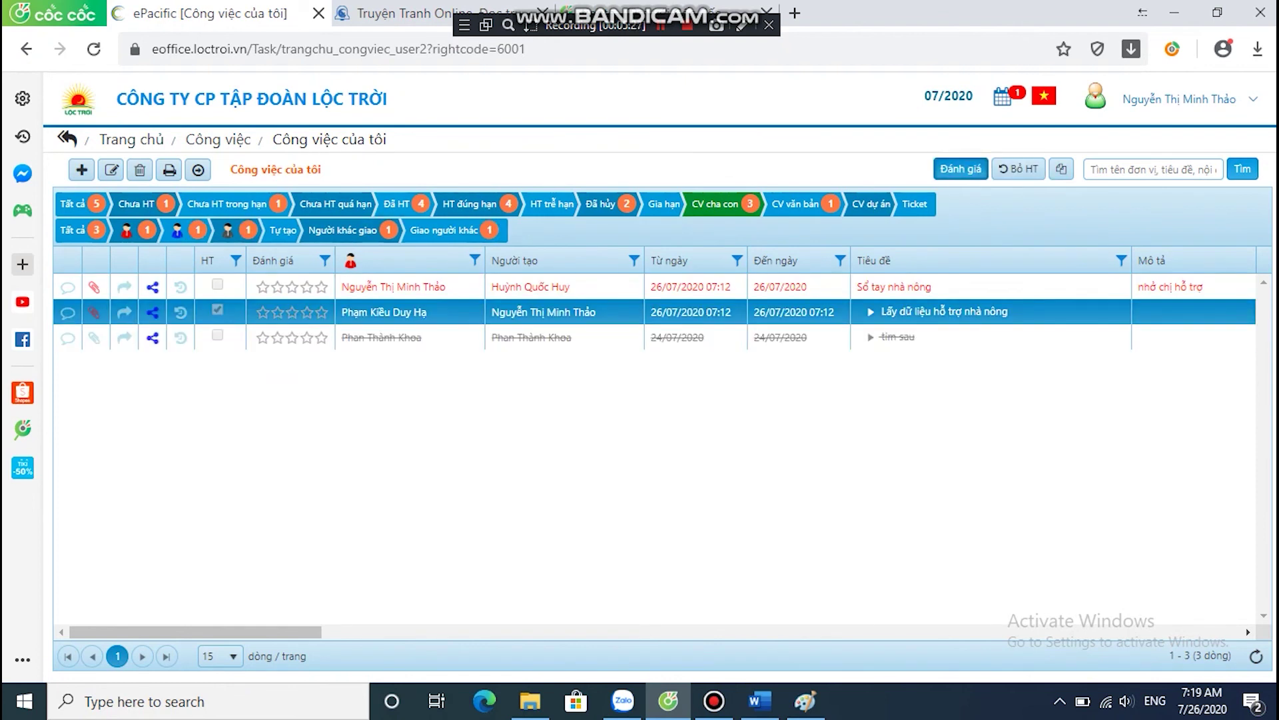
Rate the completed child task "Lấy dữ liệu hỗ trợ nhà nông" three stars with the comment "Ok" and submit the evaluation.
{"action": "left_click", "coordinate": [961, 168]}
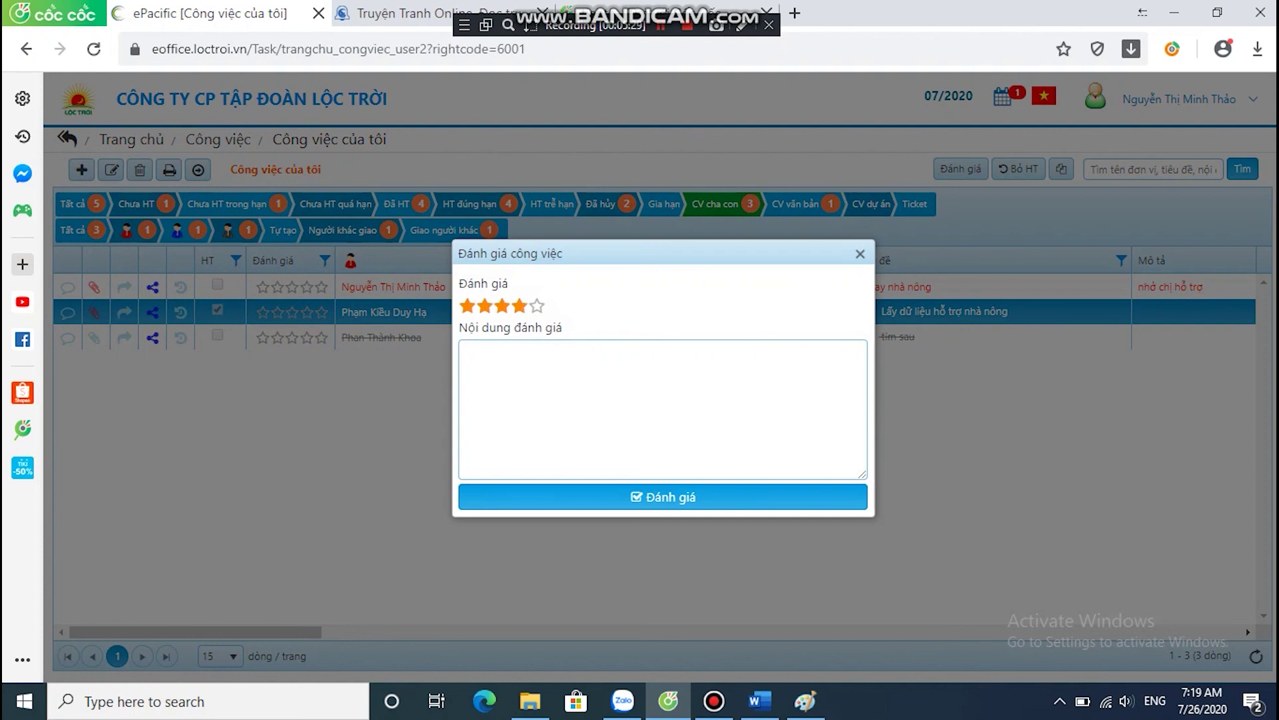
{"action": "left_click", "coordinate": [464, 350]}
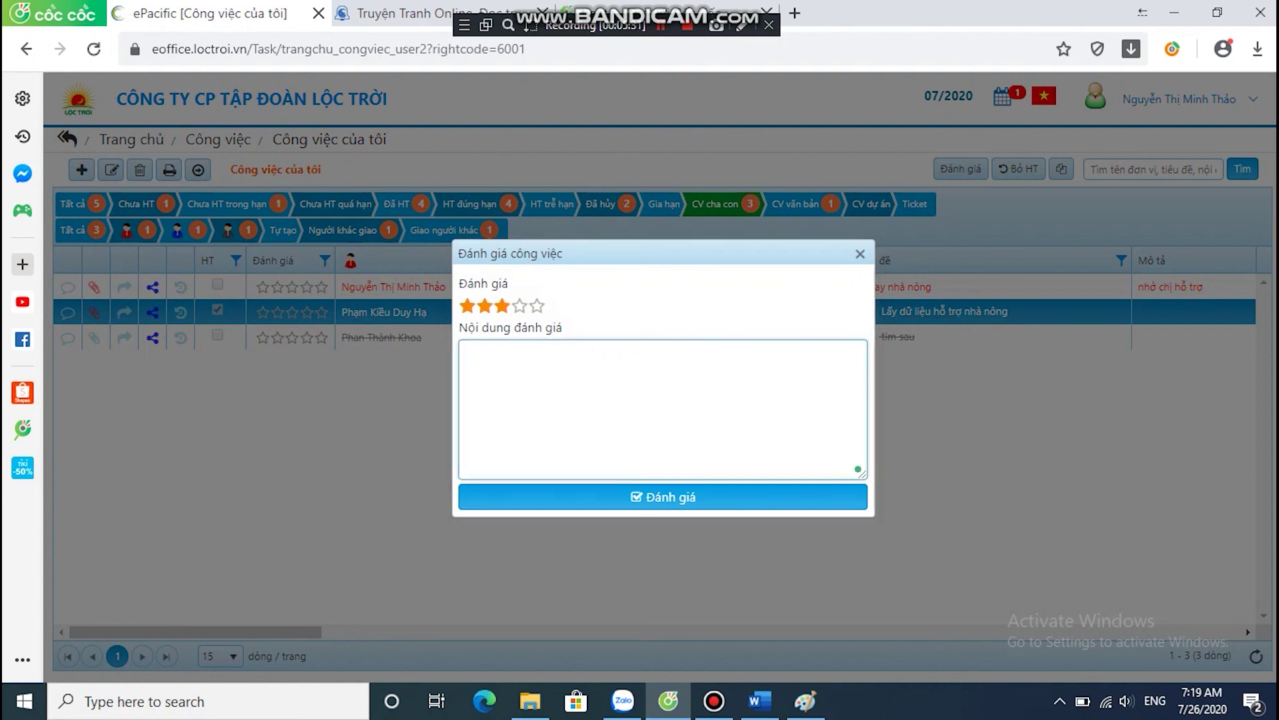
{"action": "left_click", "coordinate": [663, 497]}
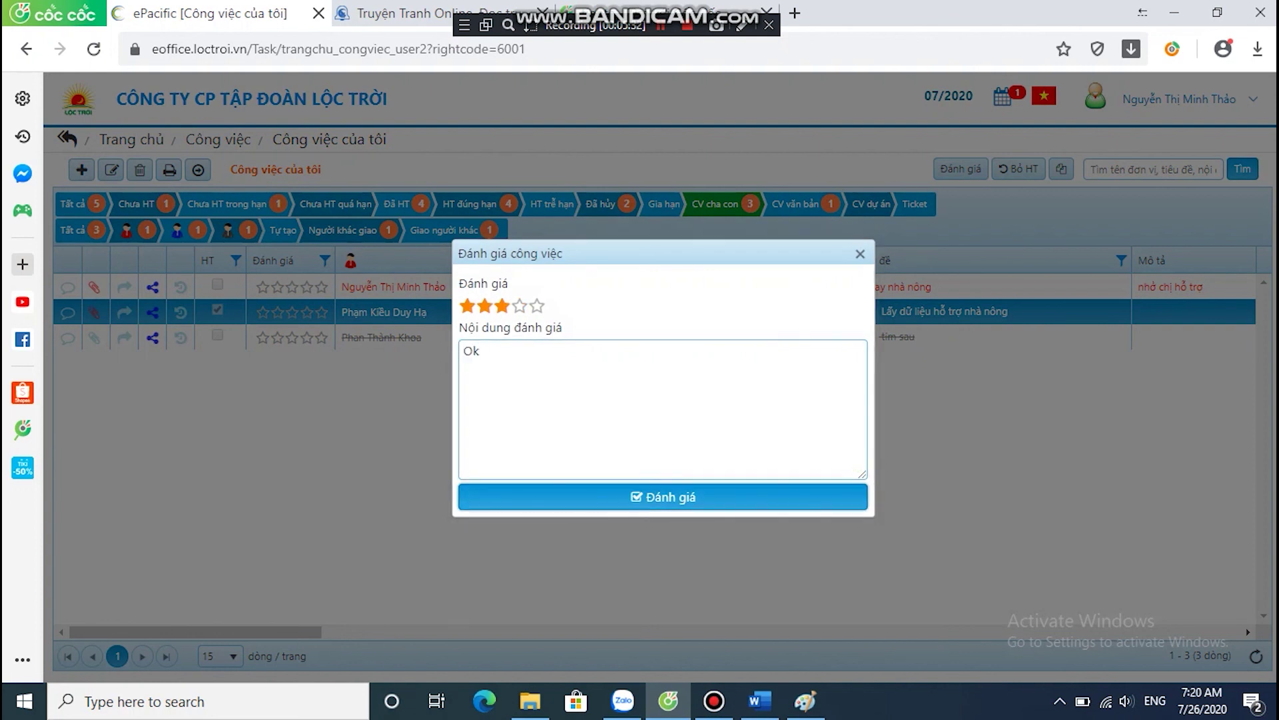
Start completing the parent task "Sổ tay nhà nông" with the result text "hoàn thành".
{"action": "left_click", "coordinate": [828, 166]}
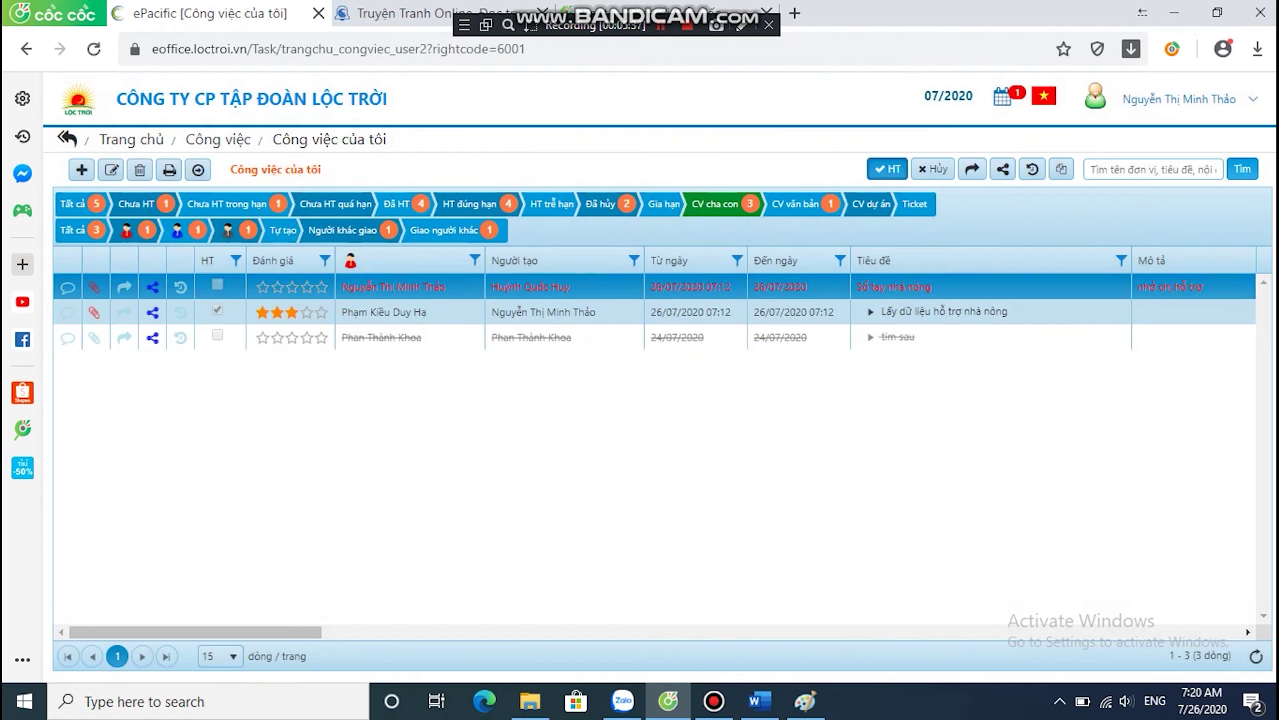
{"action": "left_click", "coordinate": [889, 169]}
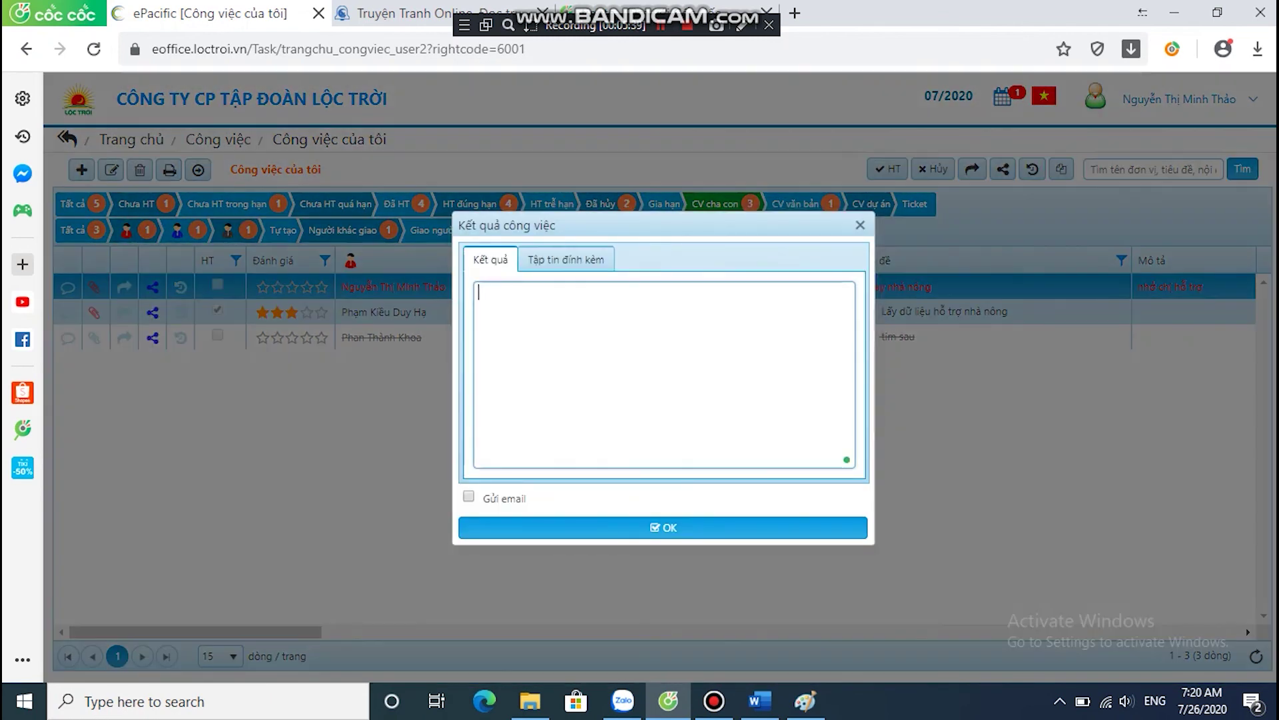
{"action": "type", "text": "h"}
{"action": "type", "text": "oàn thành"}
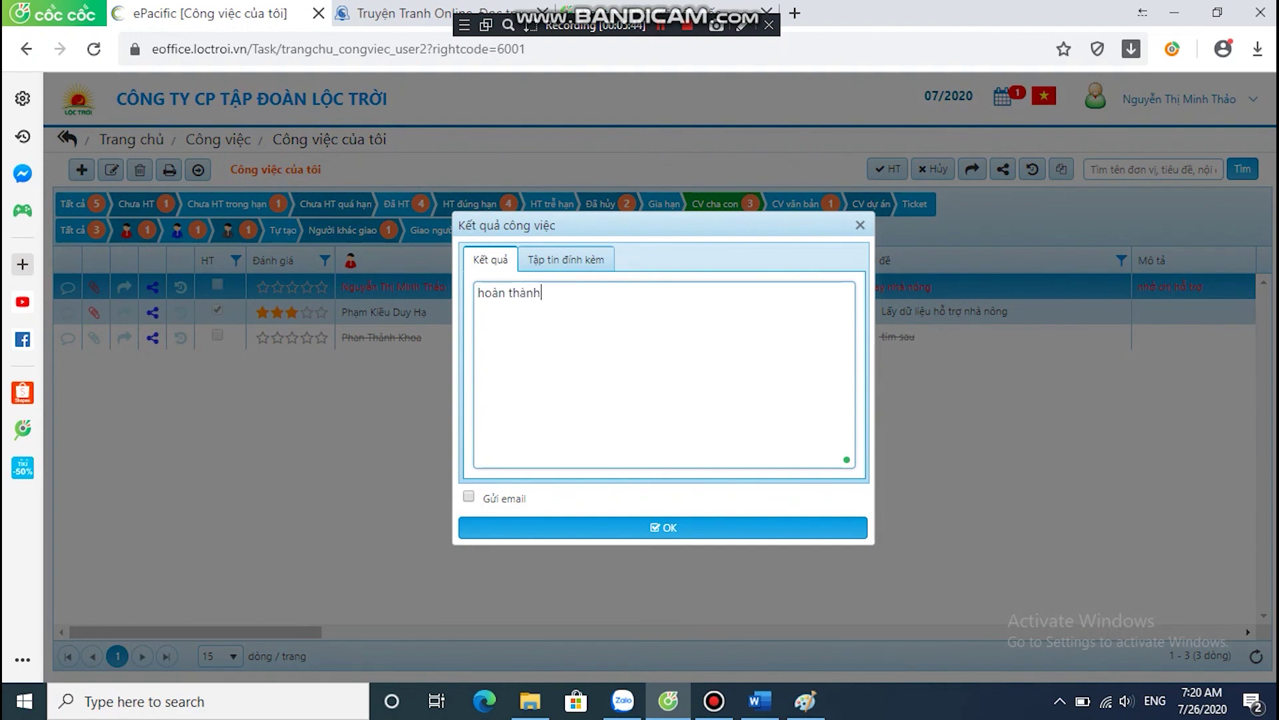
Add "Danh sách LỚP 2 _ Đào tạp VPS.xlsx" to the parent task's result attachments and submit the completion of "Sổ tay nhà nông".
{"action": "left_click", "coordinate": [565, 259]}
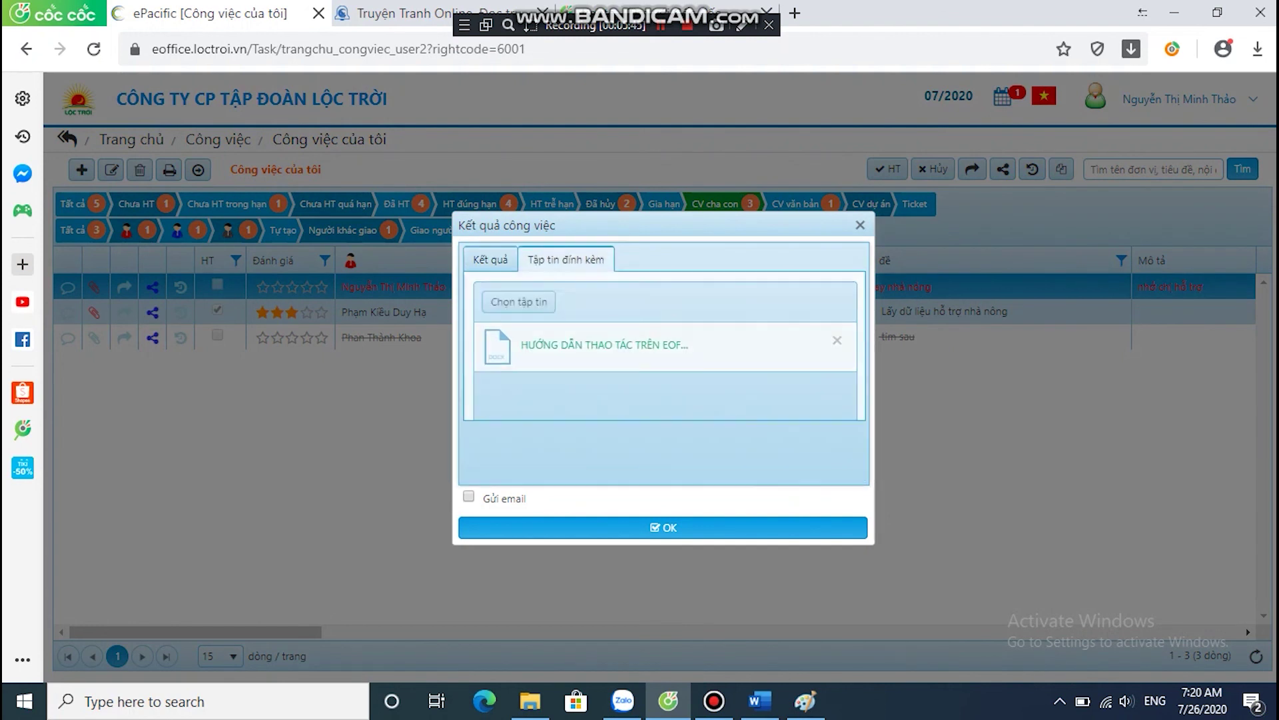
{"action": "left_click", "coordinate": [518, 301]}
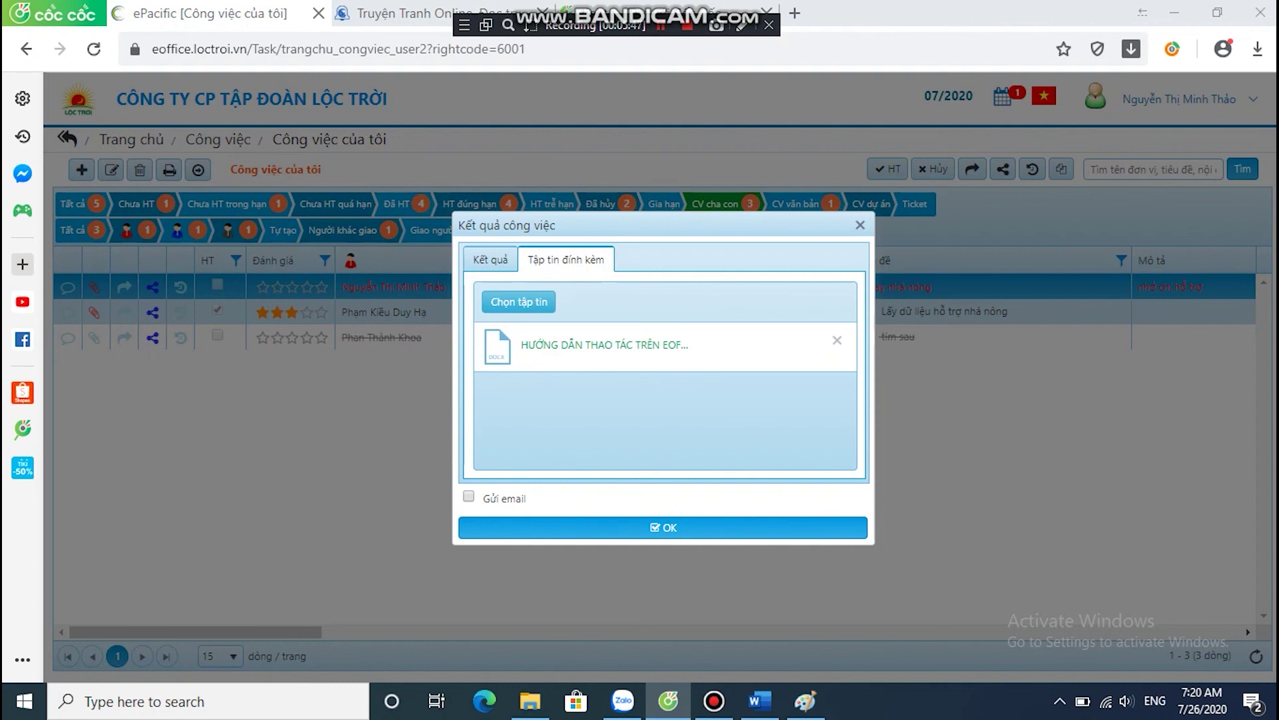
{"action": "double_click", "coordinate": [272, 301]}
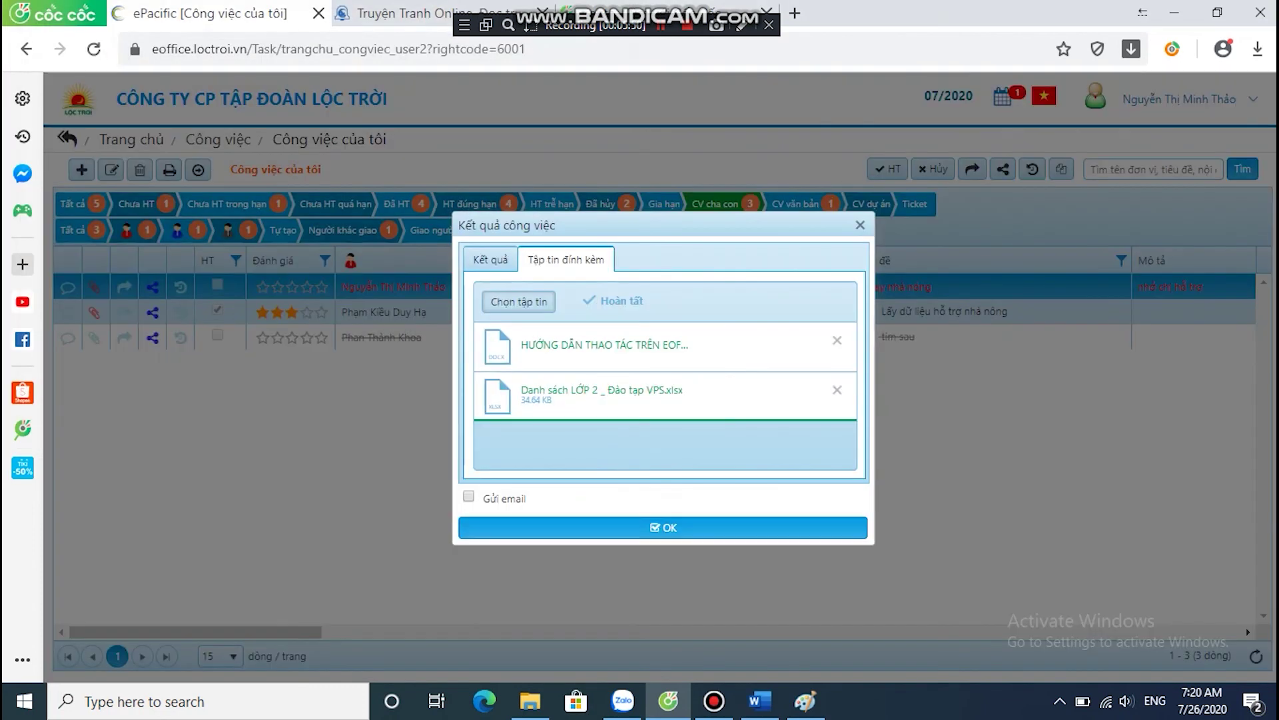
{"action": "left_click", "coordinate": [663, 527]}
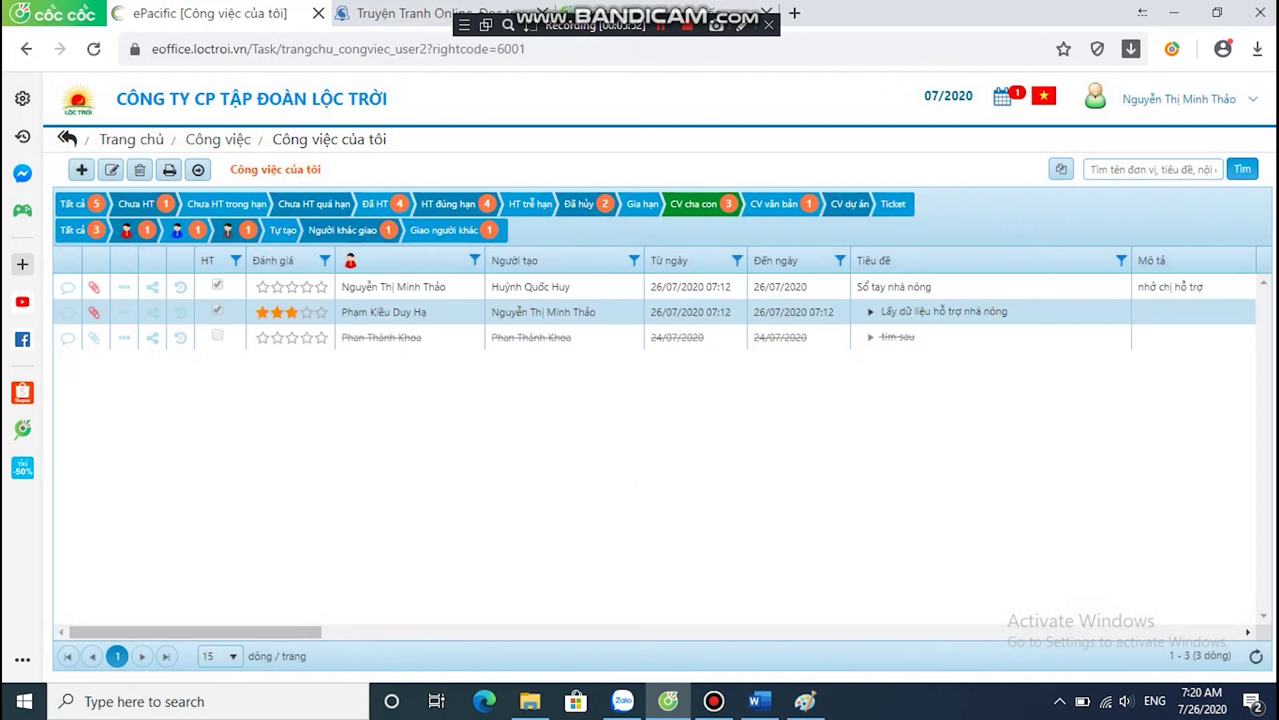
{"action": "left_click", "coordinate": [666, 286]}
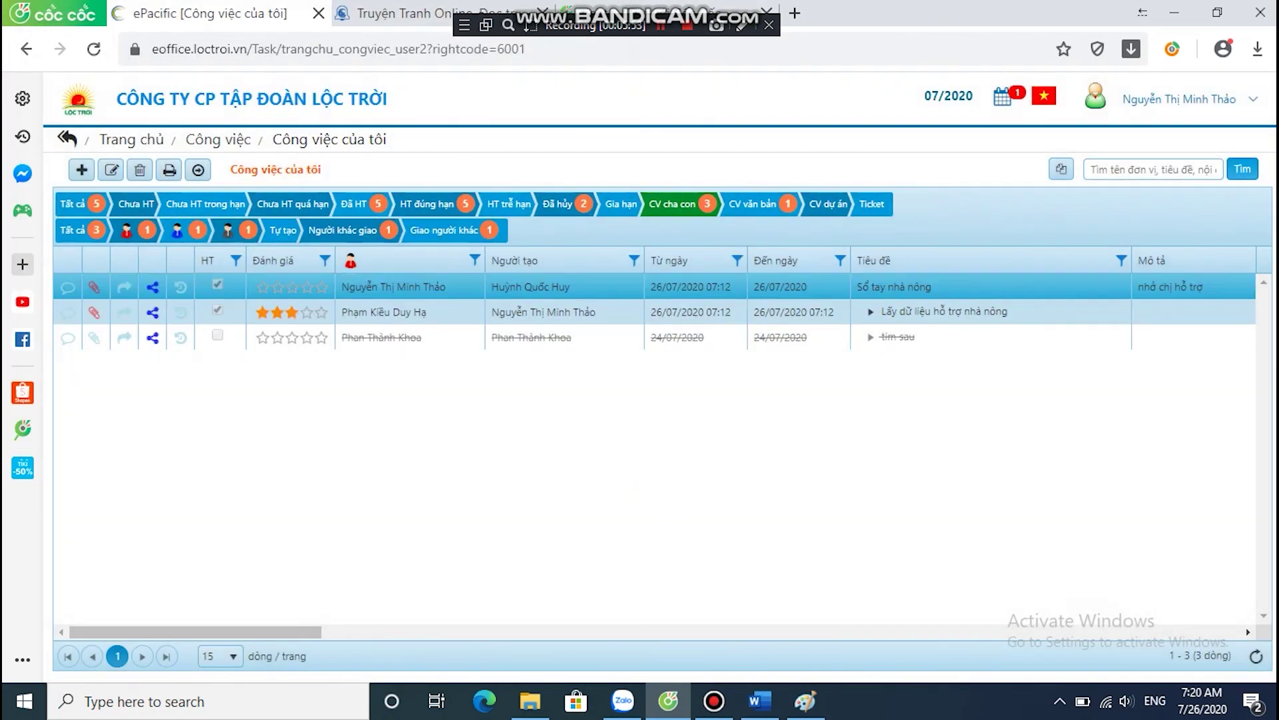
Return to the home page and open the incoming documents (Văn bản đến) under Văn bản - Tài liệu.
{"action": "left_click", "coordinate": [131, 140]}
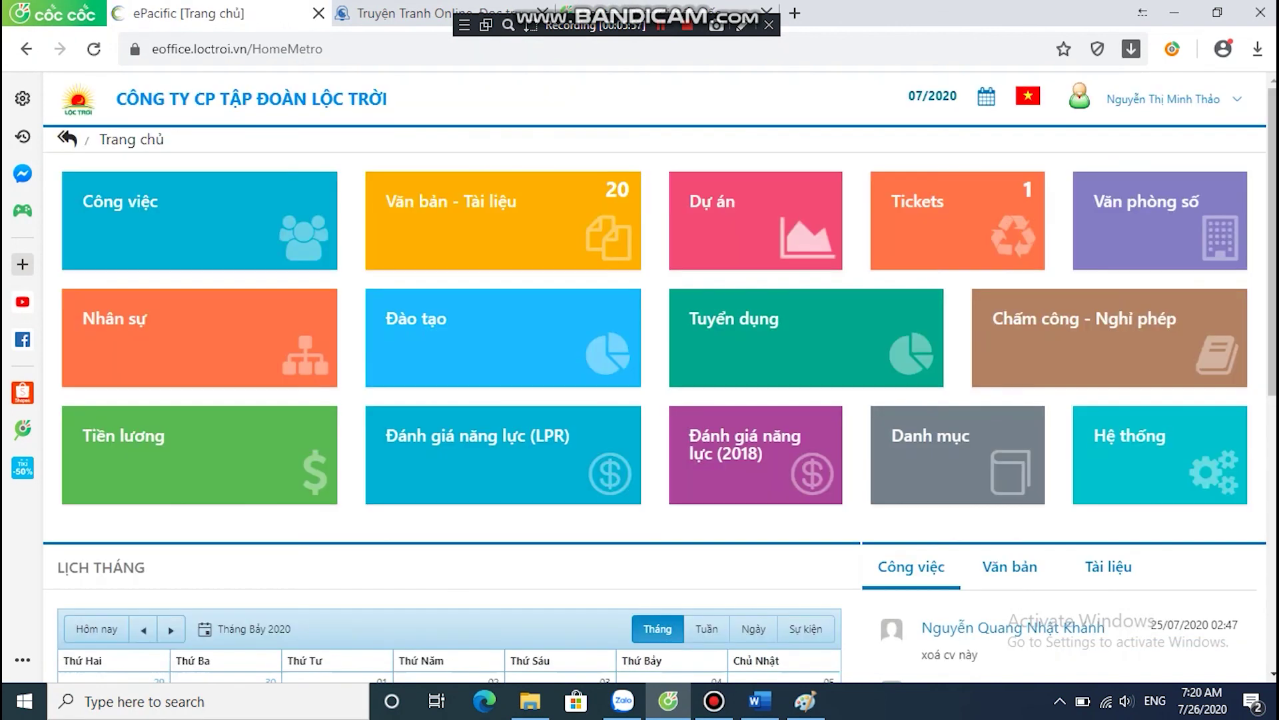
{"action": "left_click", "coordinate": [503, 220]}
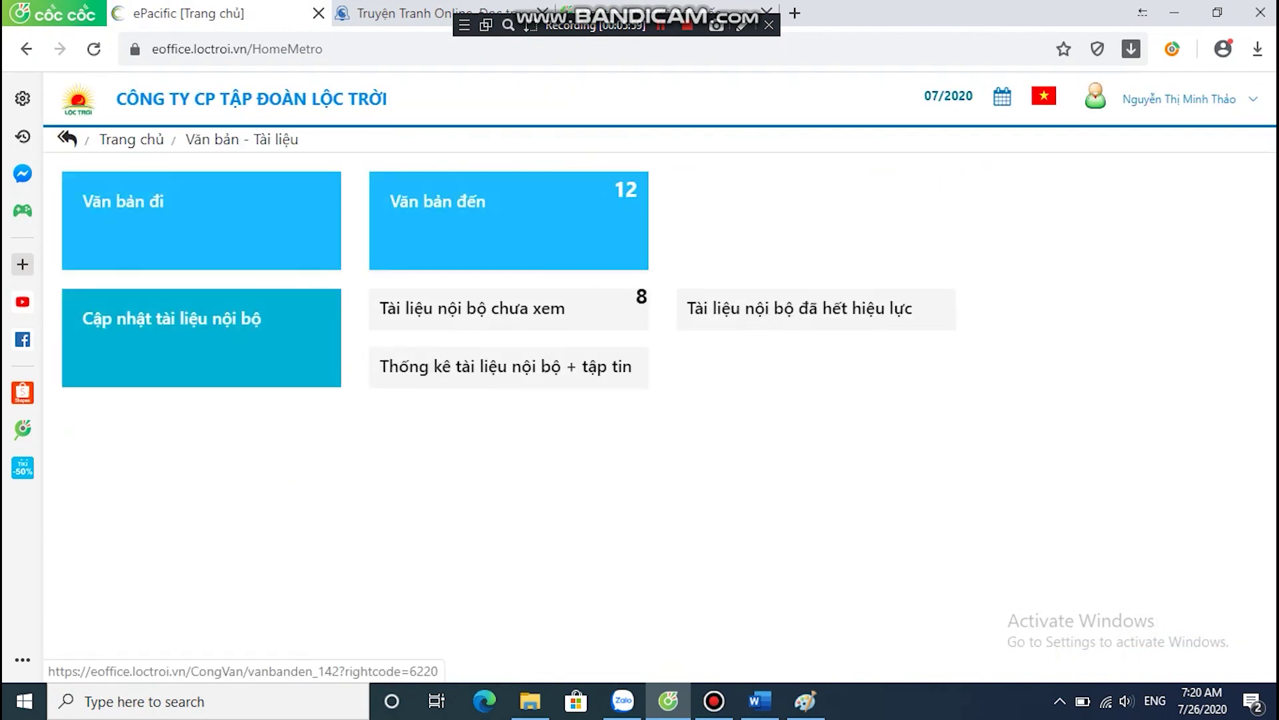
{"action": "left_click", "coordinate": [503, 220]}
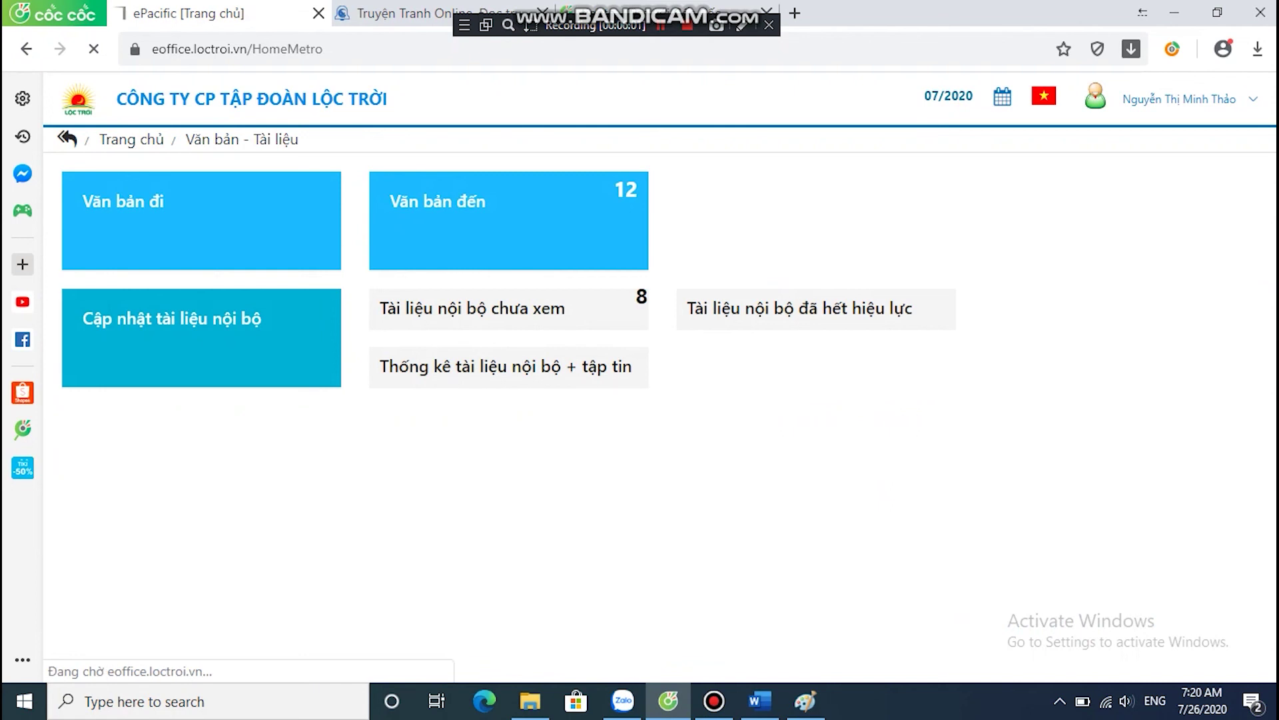